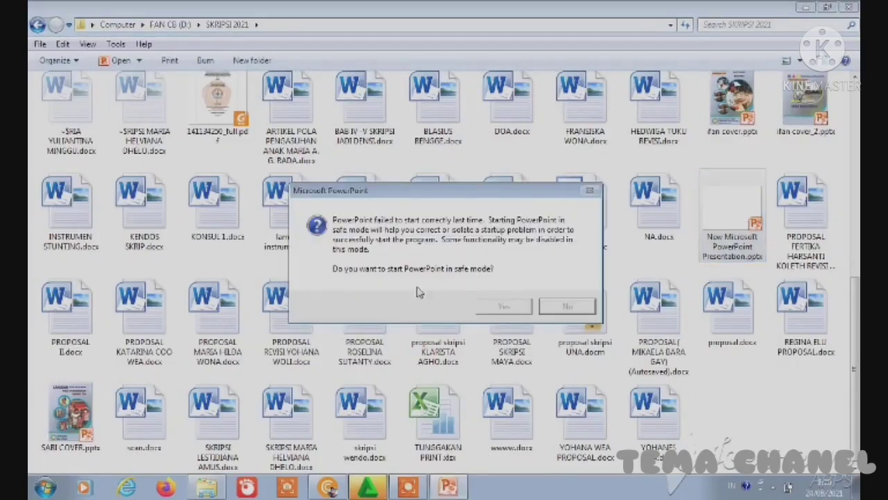
# Confirm Yes to open the new presentation in PowerPoint safe mode.
pyautogui.click(507, 308)
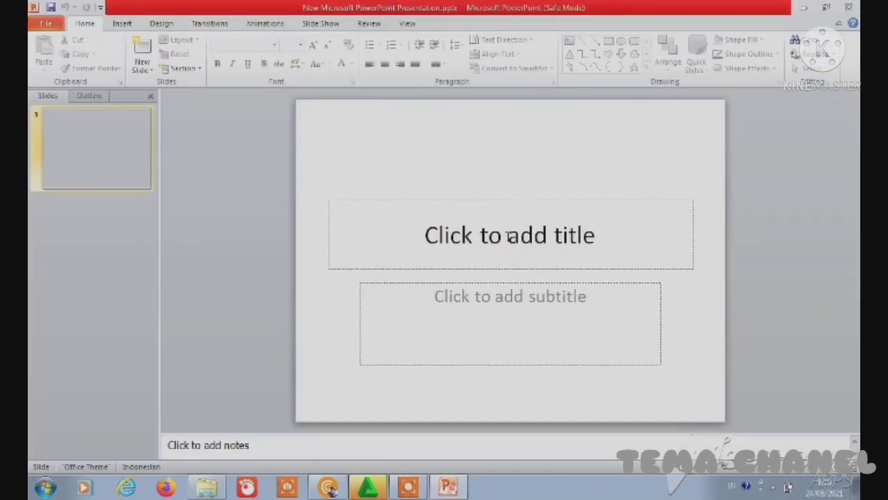
# Delete the title and subtitle placeholders from slide 1.
pyautogui.click(487, 199)
pyautogui.click(487, 197)
pyautogui.press('Delete')
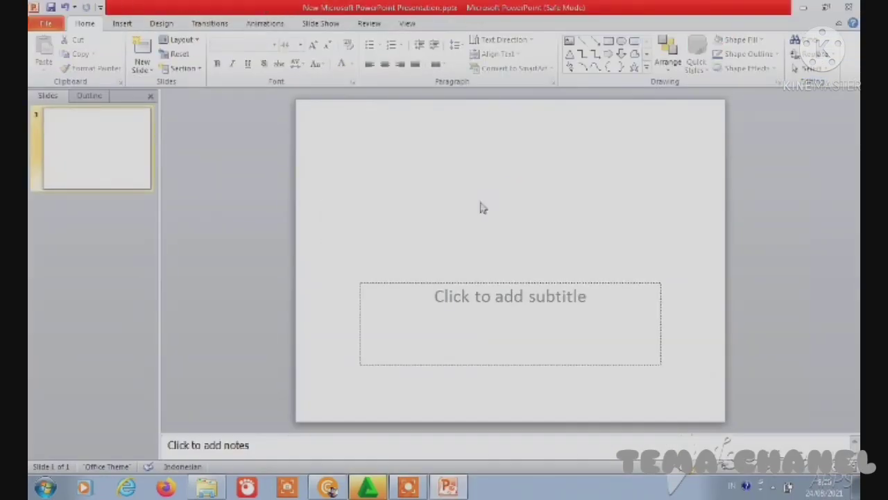
pyautogui.click(501, 279)
pyautogui.press('Delete')
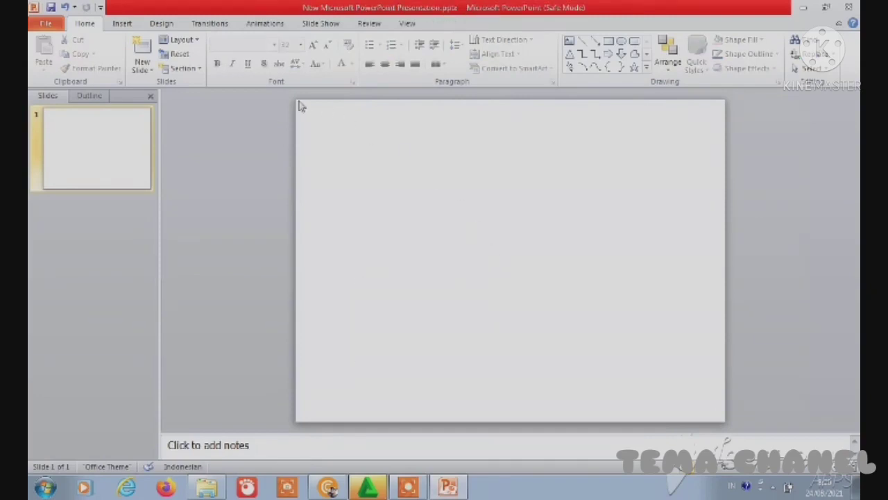
# Look through the Insert Shapes gallery and the slide's context menu, then close both unchanged.
pyautogui.click(122, 25)
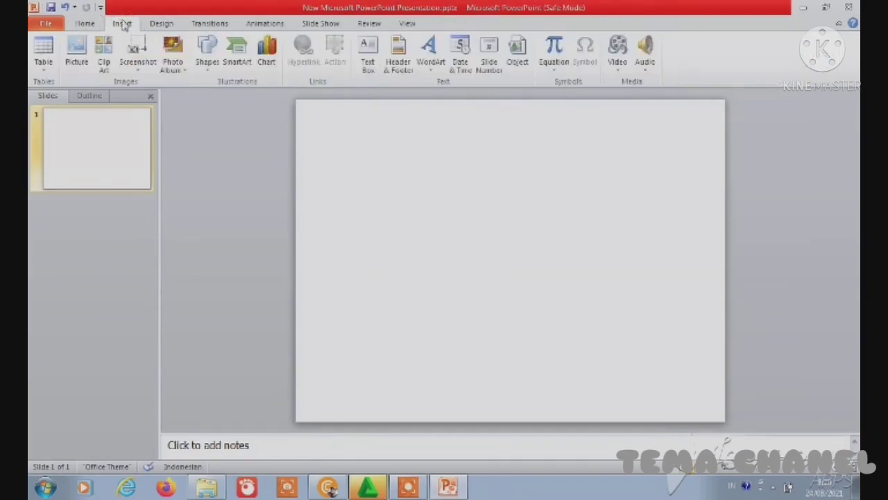
pyautogui.click(208, 62)
pyautogui.click(431, 178)
pyautogui.rightClick(431, 182)
pyautogui.click(407, 179)
# Insert orange-style WordArt reading 'EDIT COVER BUKU VIA MICROSOFT PWER POINT'.
pyautogui.click(431, 62)
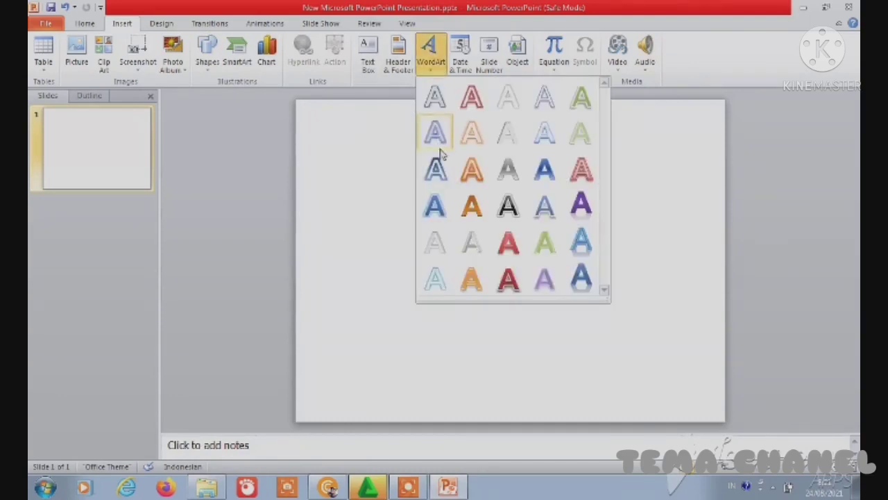
pyautogui.click(472, 207)
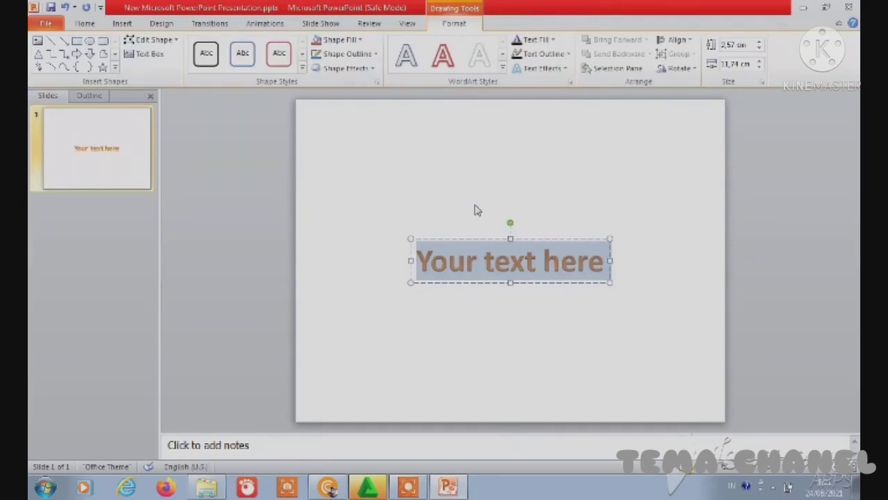
pyautogui.write('EDIT ')
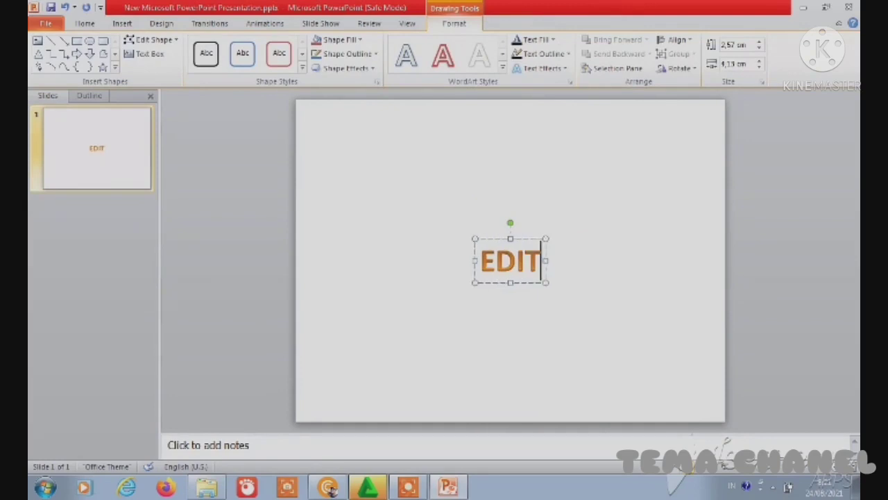
pyautogui.write('COV')
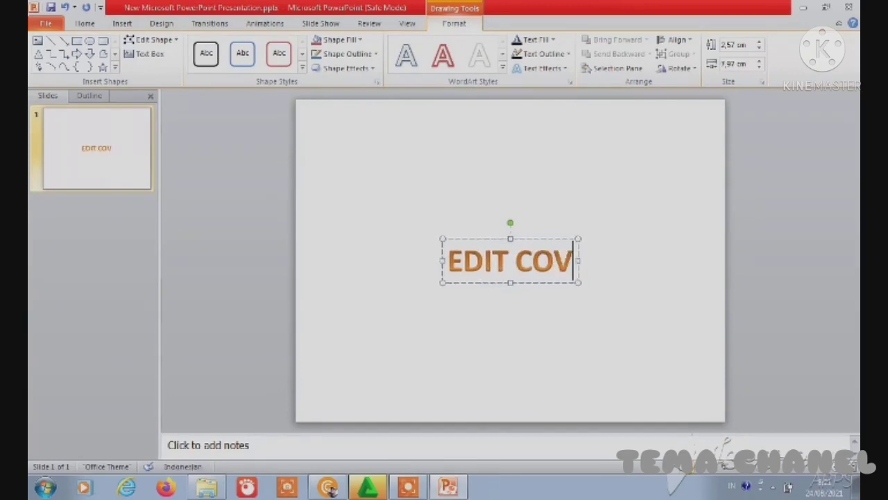
pyautogui.write('ER')
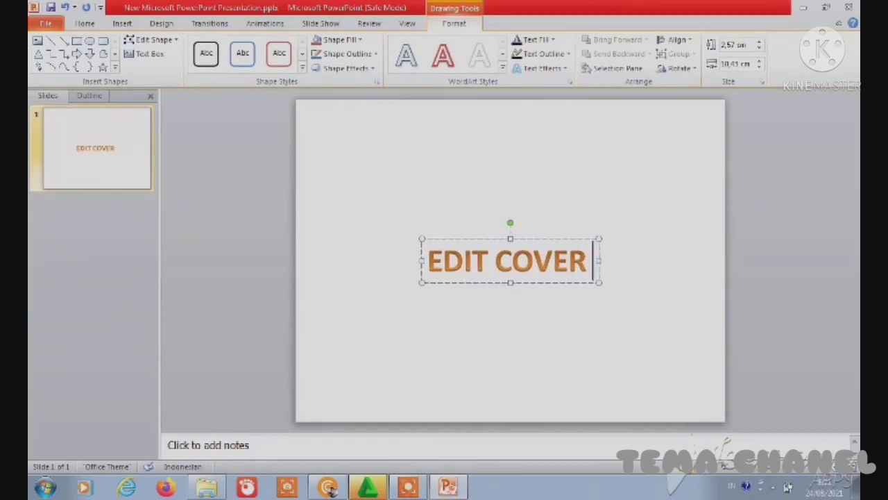
pyautogui.write(' B')
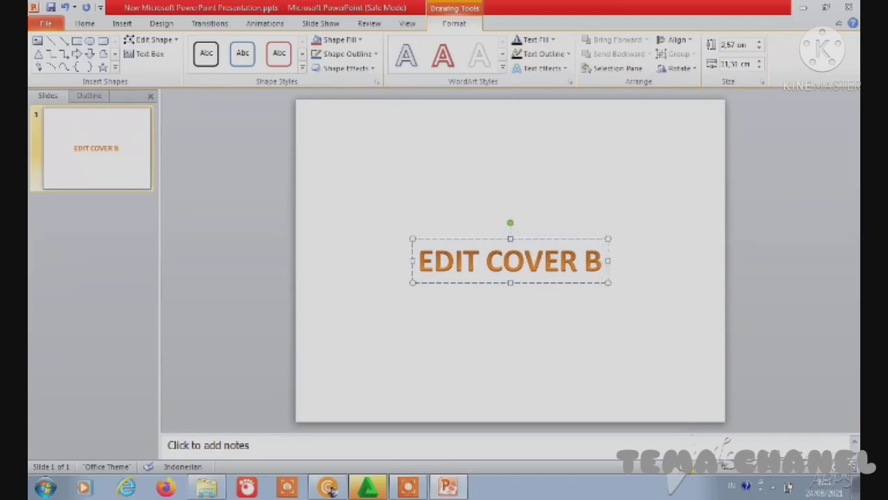
pyautogui.write('UKU ')
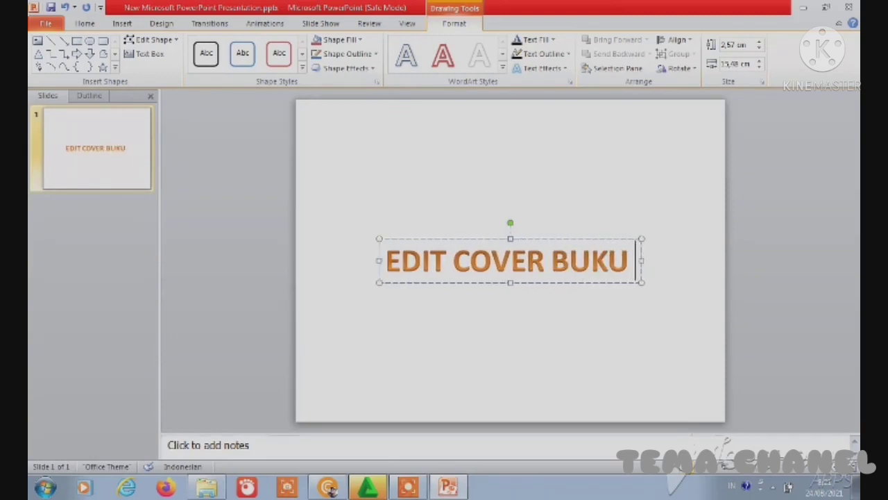
pyautogui.write('VI')
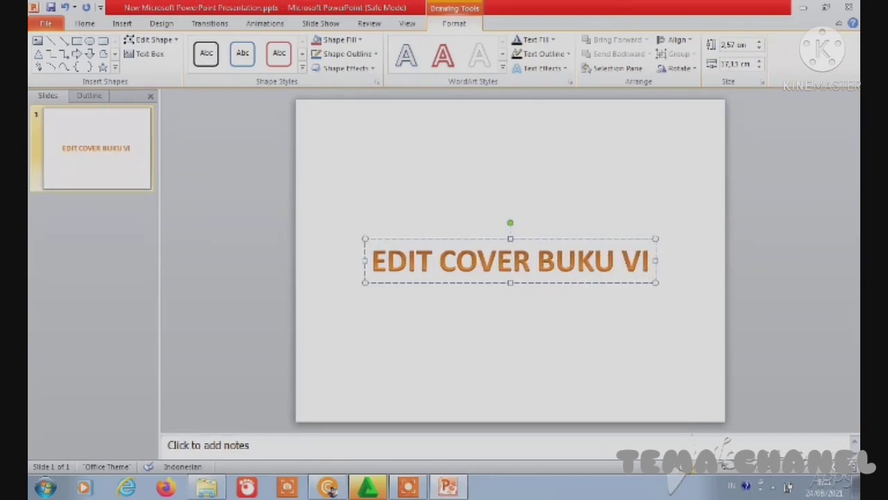
pyautogui.write('A')
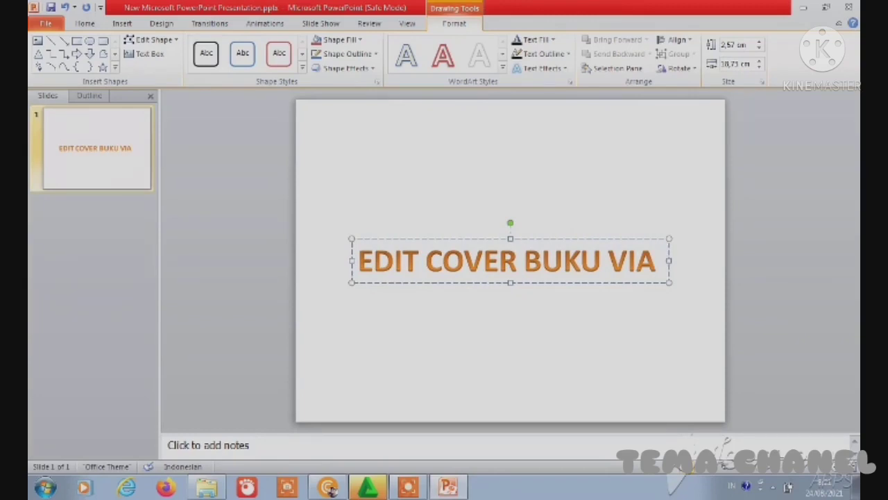
pyautogui.write('MI')
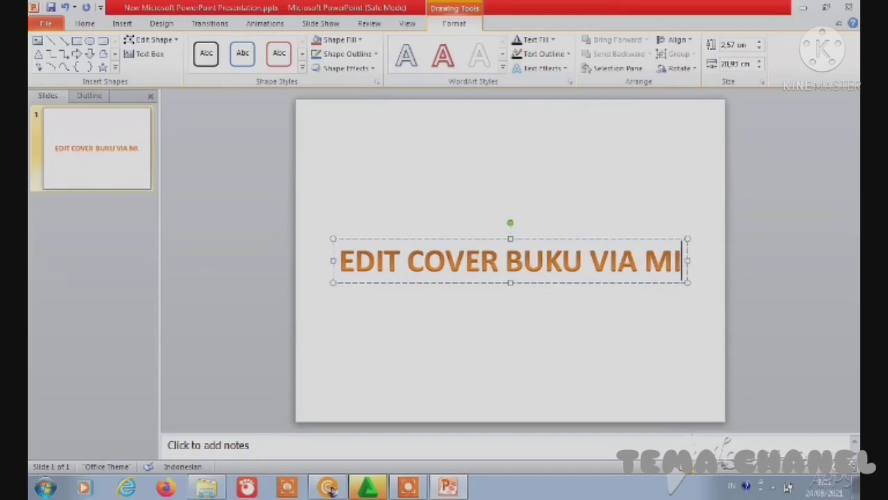
pyautogui.write('CROSOF')
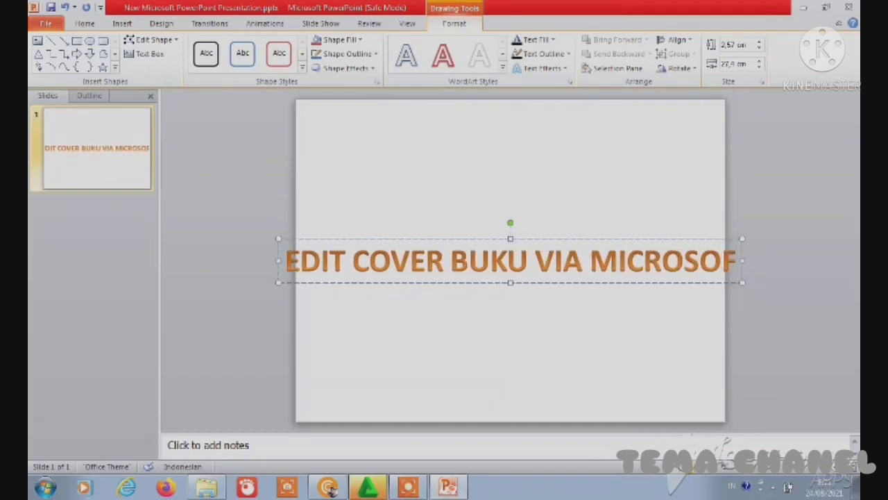
pyautogui.write('T')
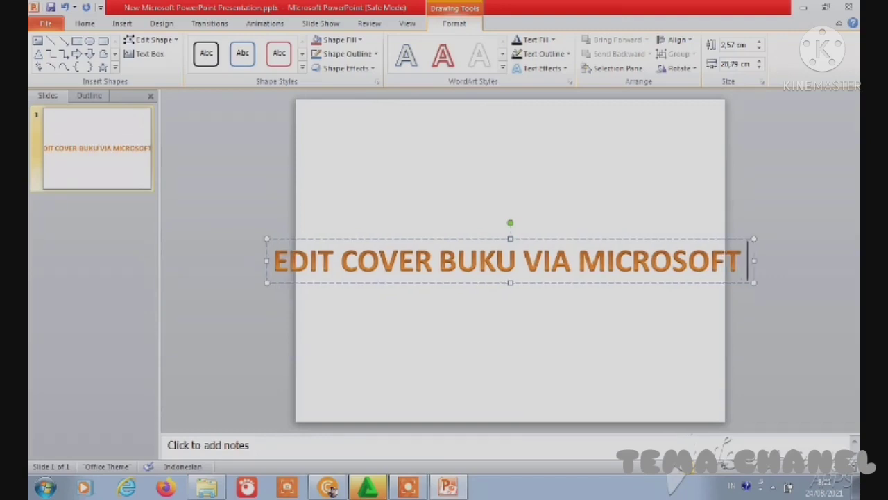
pyautogui.write(' PWER P')
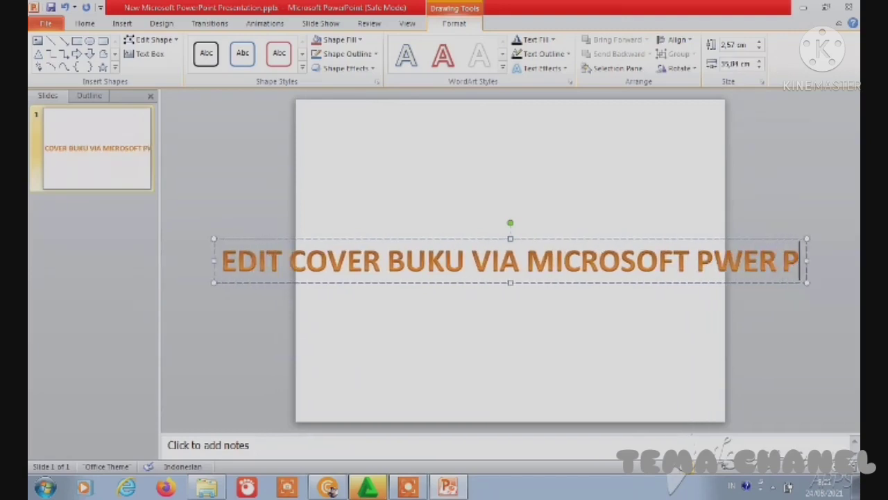
pyautogui.write('OINT')
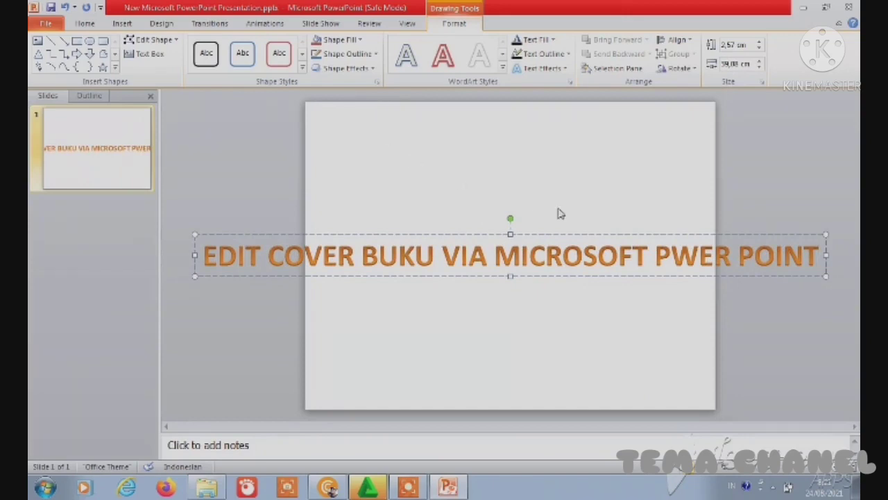
# Break the WordArt before 'MICROSOFT' onto a second line and move it to the slide top.
pyautogui.click(494, 255)
pyautogui.press('Return')
pyautogui.moveTo(553, 236); pyautogui.dragTo(548, 145)
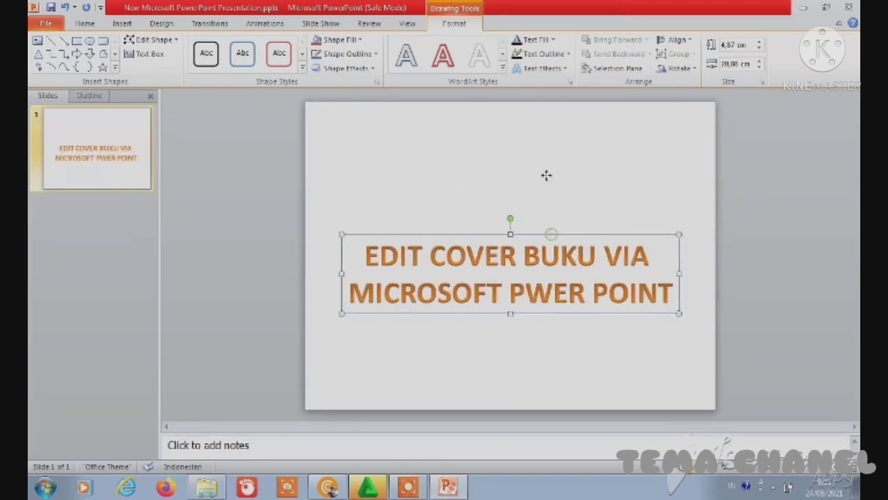
pyautogui.click(525, 242)
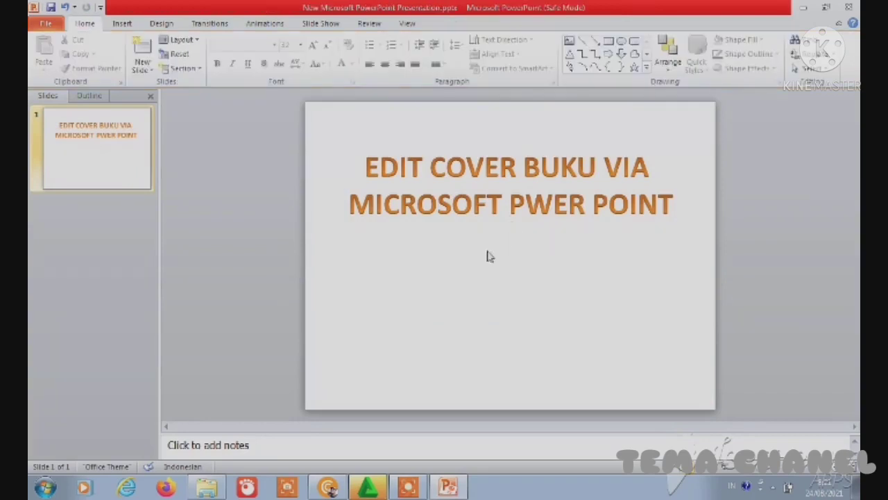
# Adjust the zoom to fit the slide and select the whole title box.
pyautogui.click(787, 473)
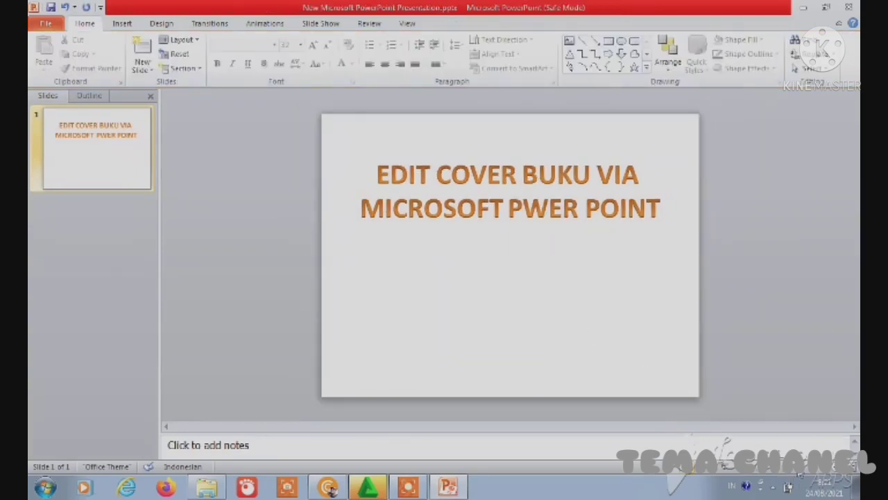
pyautogui.click(799, 474)
pyautogui.scroll(2, 734, 386)
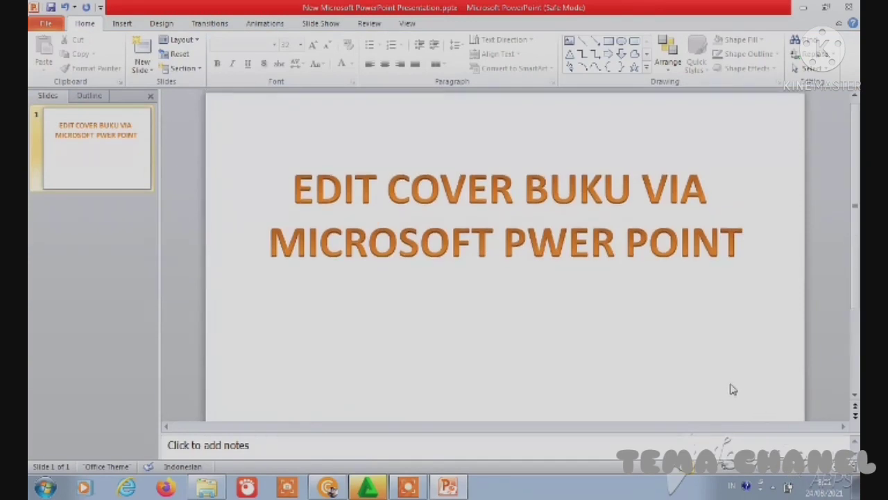
pyautogui.click(788, 475)
pyautogui.click(509, 206)
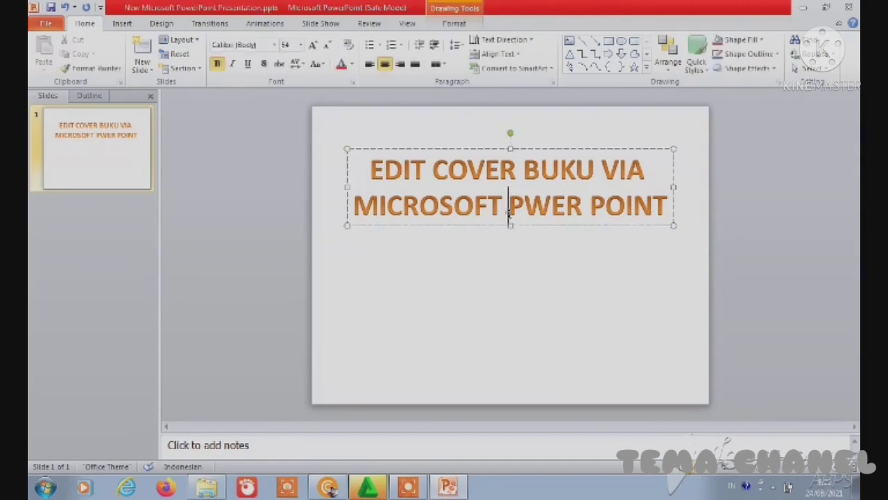
pyautogui.click(467, 148)
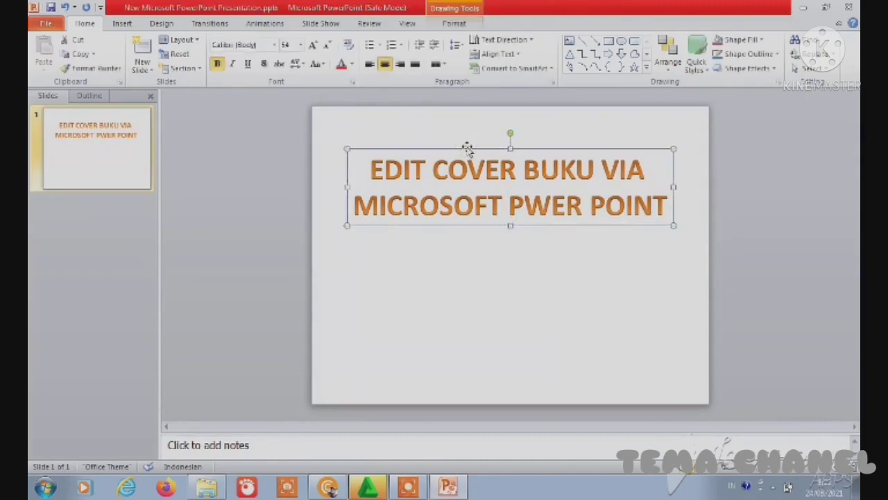
# Delete the selected WordArt title and look through the Layout choices without applying any.
pyautogui.press('Delete')
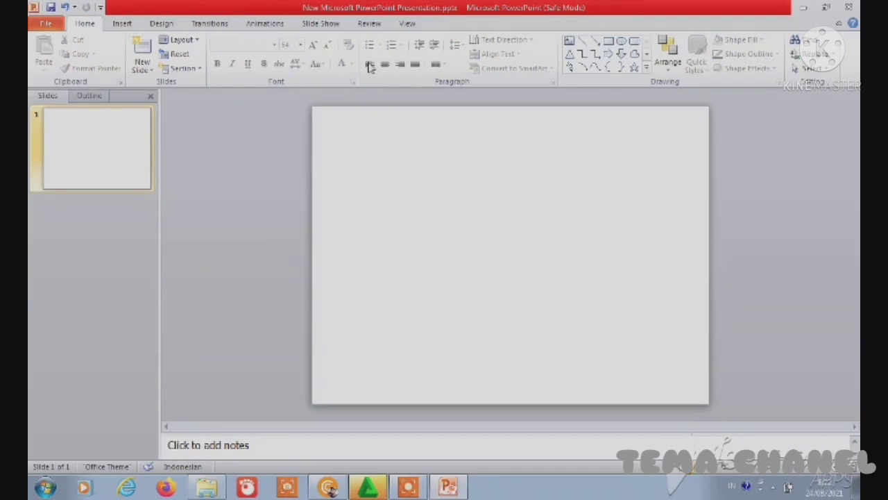
pyautogui.click(196, 41)
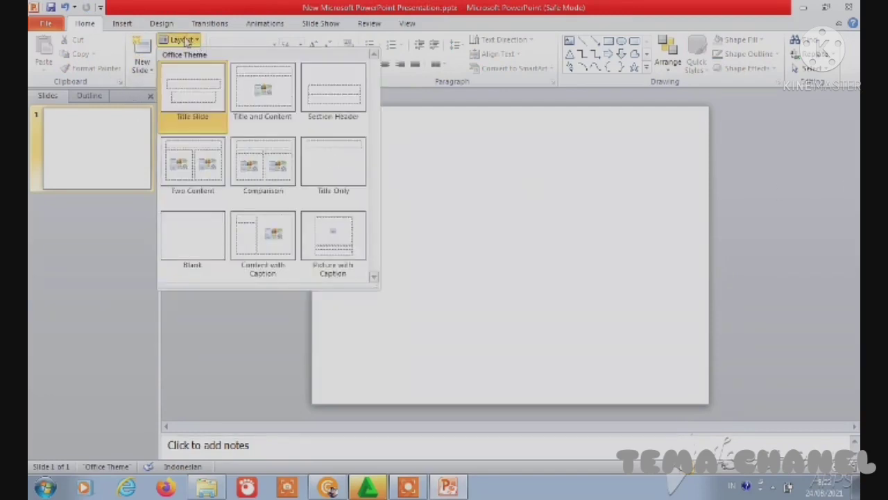
pyautogui.click(186, 42)
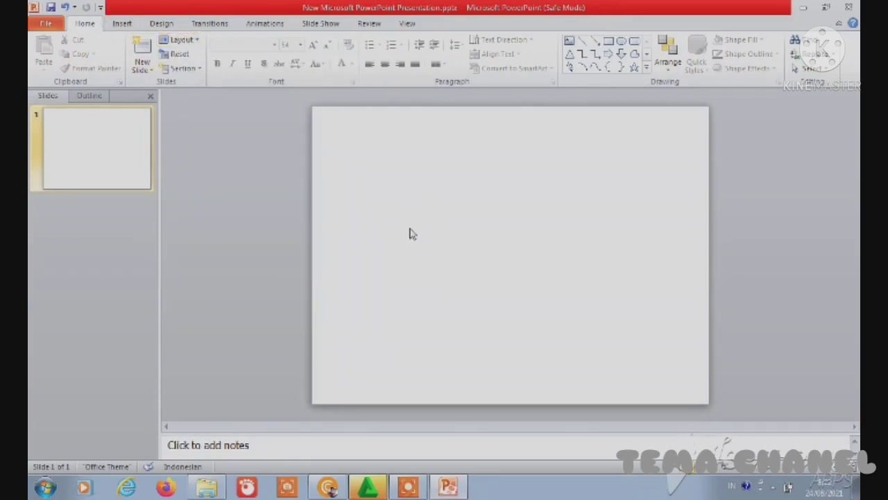
pyautogui.click(122, 24)
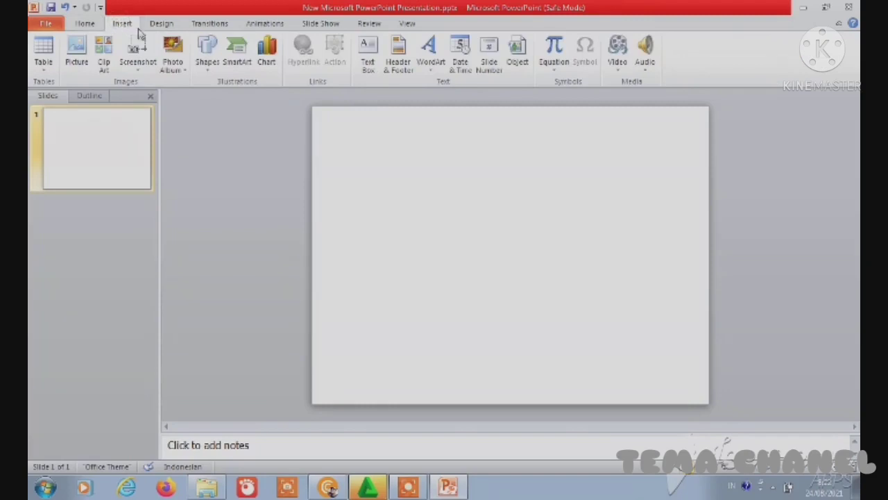
# Draw a large oval at the slide's right edge and resize it into a round circle.
pyautogui.click(206, 62)
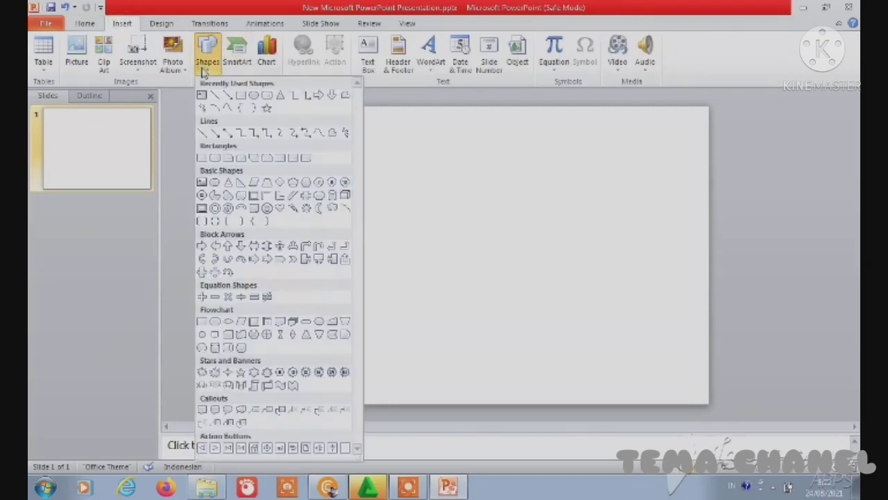
pyautogui.click(254, 95)
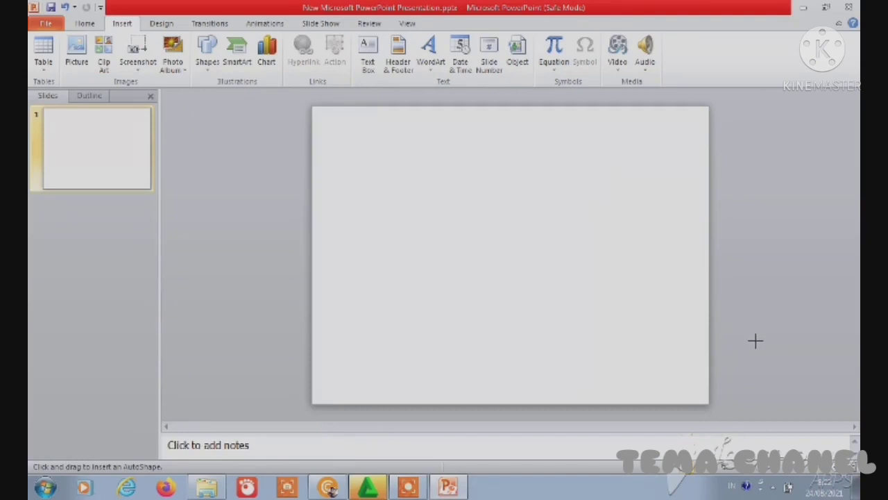
pyautogui.moveTo(757, 342); pyautogui.dragTo(608, 194)
pyautogui.moveTo(682, 273); pyautogui.dragTo(672, 273)
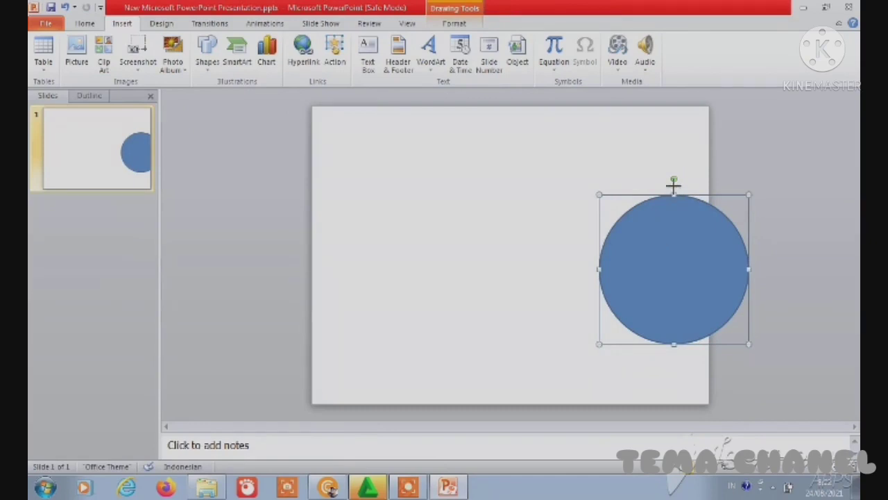
pyautogui.moveTo(673, 193); pyautogui.dragTo(674, 184)
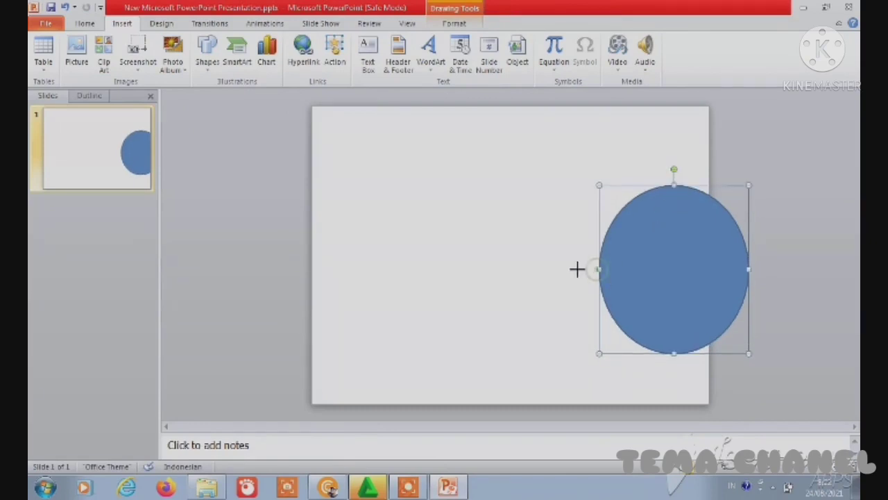
pyautogui.moveTo(577, 269); pyautogui.dragTo(622, 263)
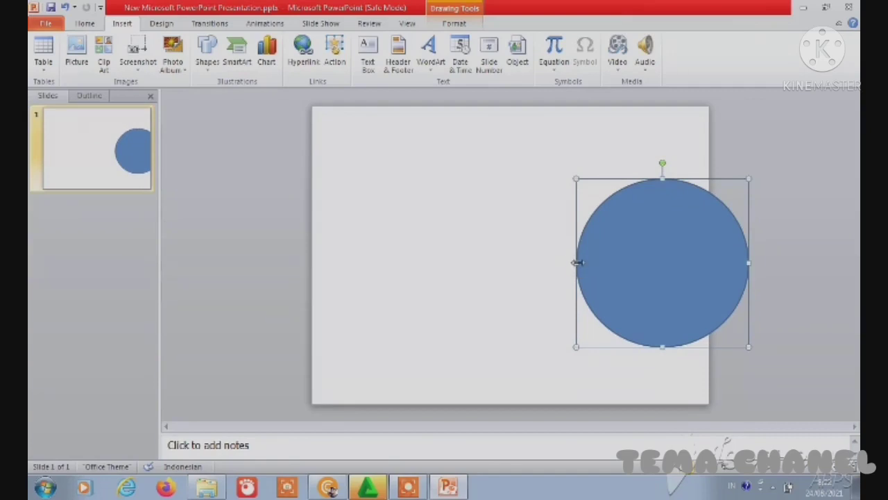
pyautogui.moveTo(576, 262); pyautogui.dragTo(589, 262)
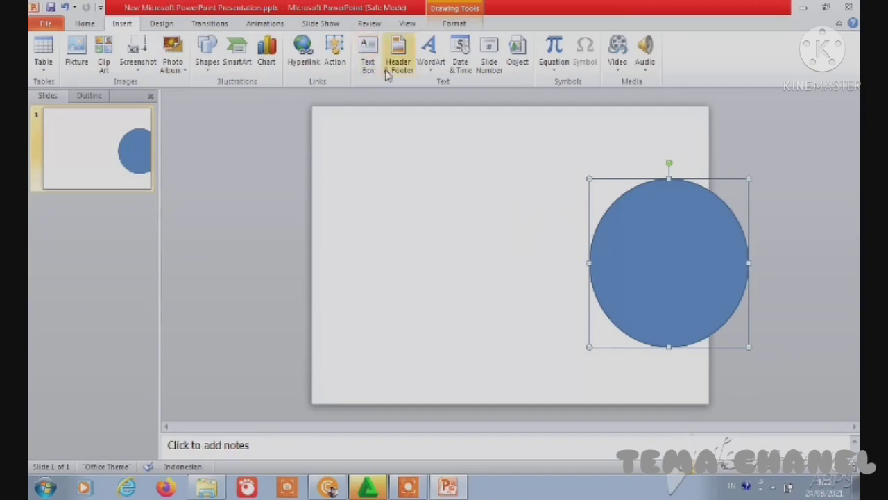
# Fill the circle blue and Ctrl-drag a smaller copy up and to its left.
pyautogui.click(454, 24)
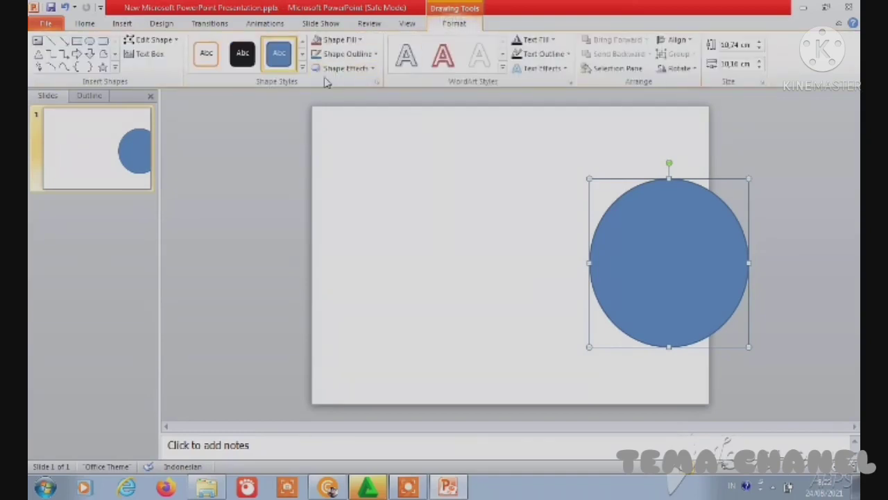
pyautogui.click(360, 40)
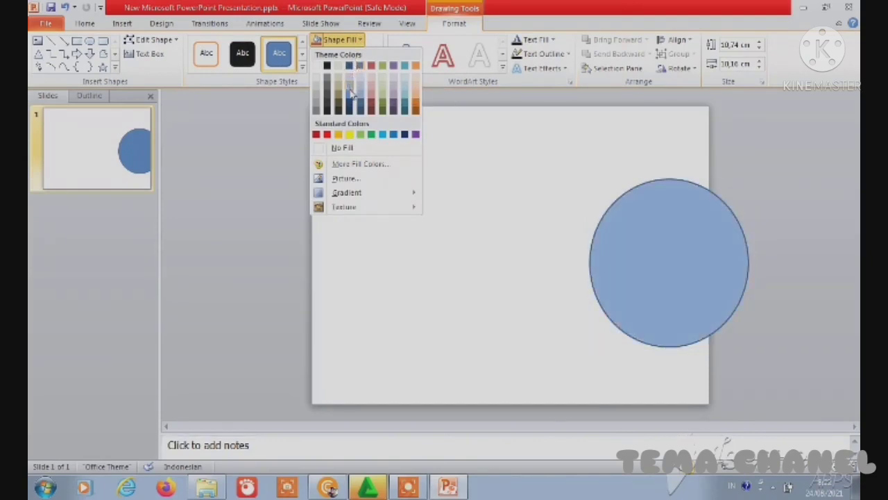
pyautogui.click(351, 97)
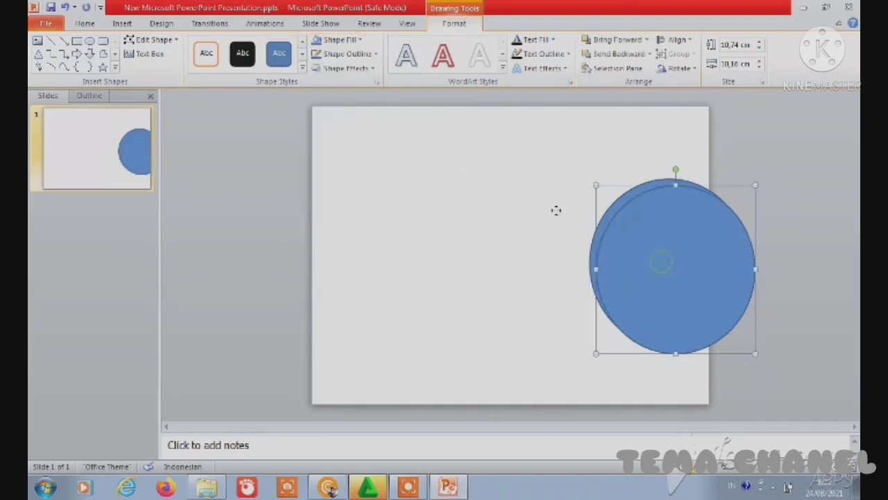
pyautogui.moveTo(666, 267); pyautogui.dragTo(550, 217)
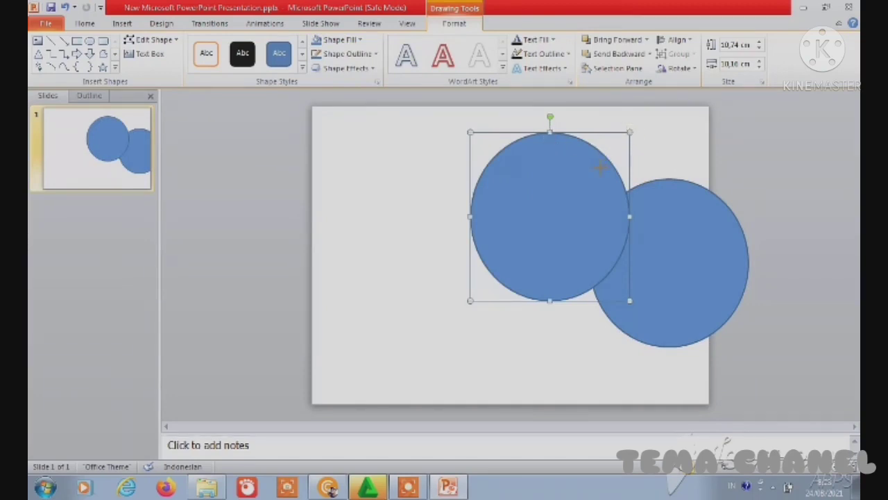
pyautogui.moveTo(597, 169); pyautogui.dragTo(595, 173)
# Enlarge the large circle and duplicate the small one into three down its left side.
pyautogui.click(666, 257)
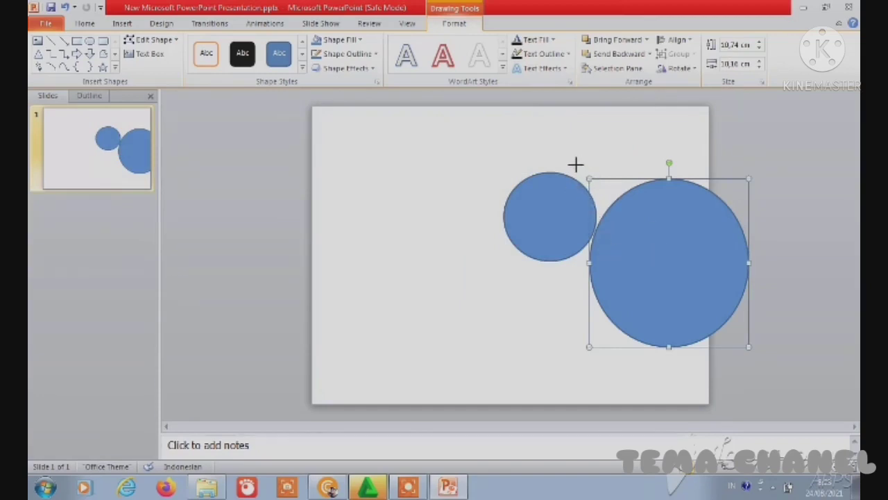
pyautogui.moveTo(588, 179); pyautogui.dragTo(575, 165)
pyautogui.click(560, 221)
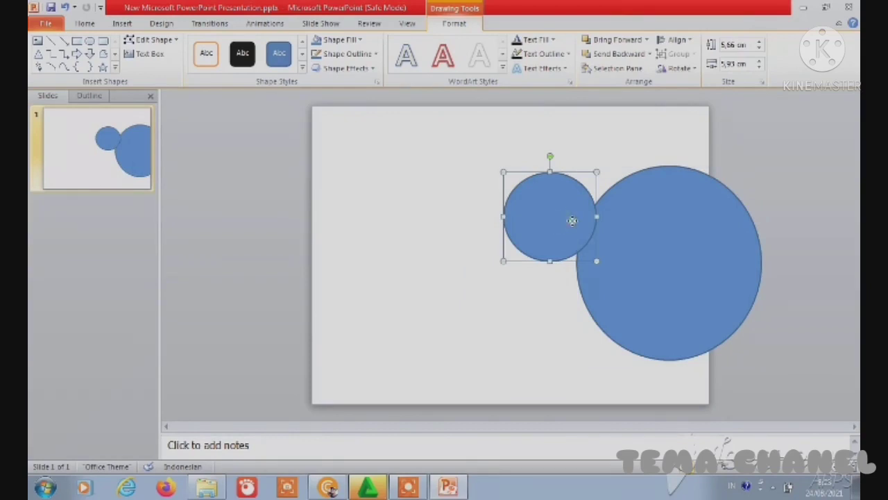
pyautogui.moveTo(572, 221); pyautogui.dragTo(575, 206)
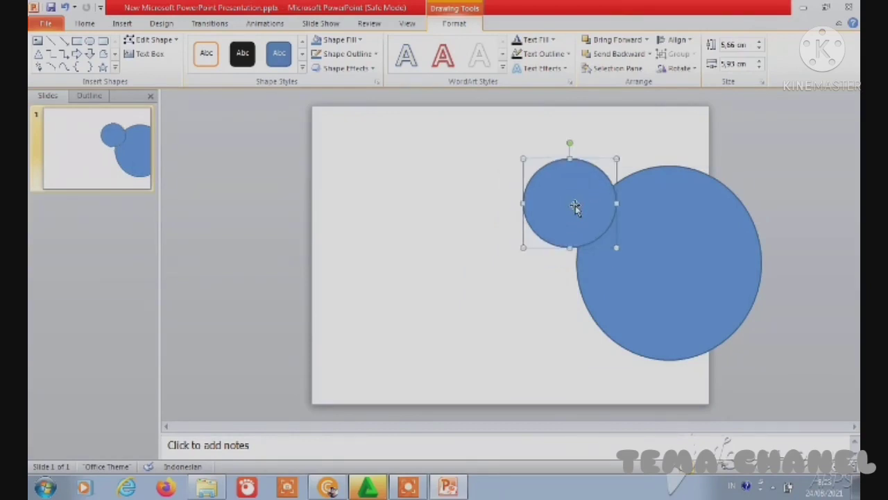
pyautogui.moveTo(575, 206); pyautogui.dragTo(552, 286)
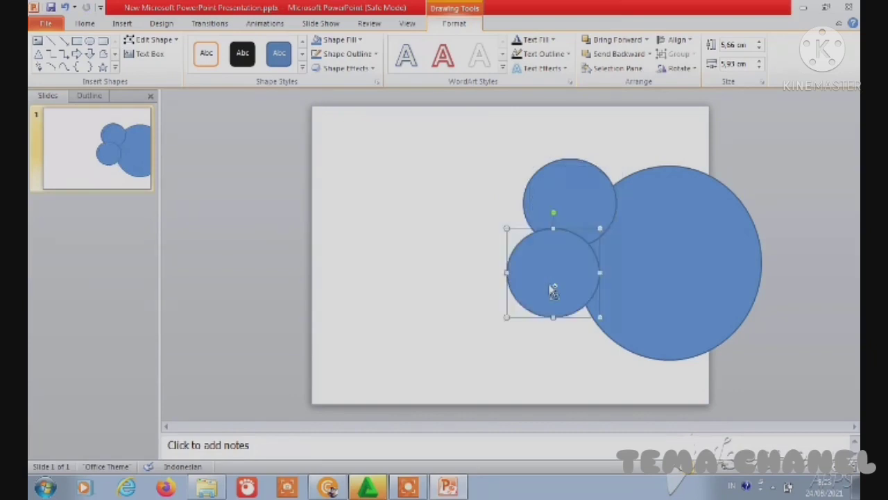
pyautogui.hotkey('ctrl', 'd')
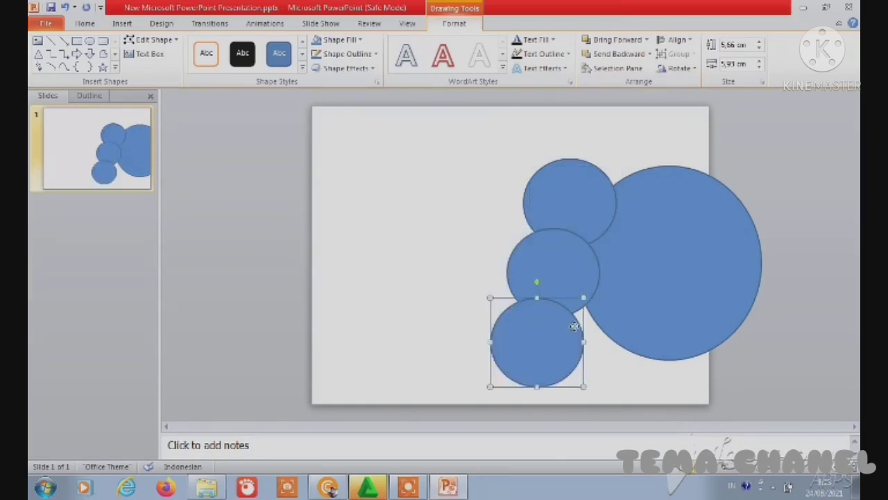
pyautogui.moveTo(576, 328); pyautogui.dragTo(616, 328)
# Nudge the middle small circle into place and Shift-select all four circles.
pyautogui.click(550, 265)
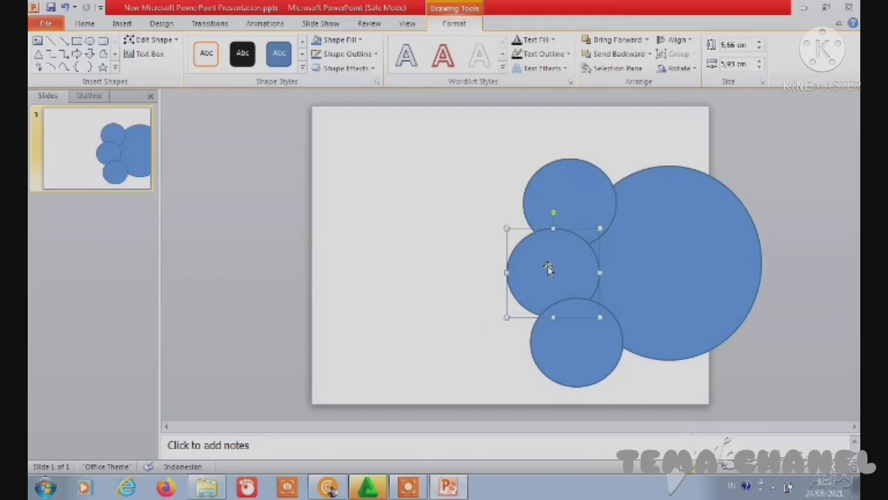
pyautogui.press('Left')
pyautogui.press('Left')
pyautogui.press('Left')
pyautogui.press('Left')
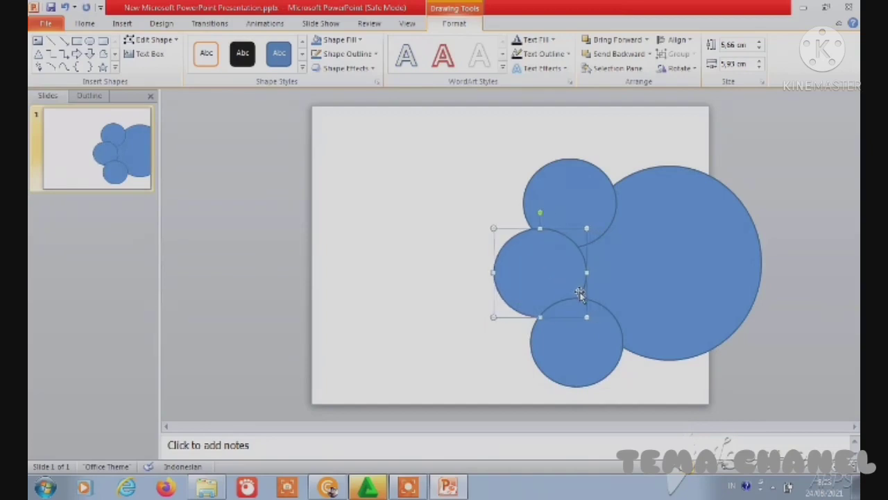
pyautogui.press('Right')
pyautogui.press('Right')
pyautogui.click(594, 201)
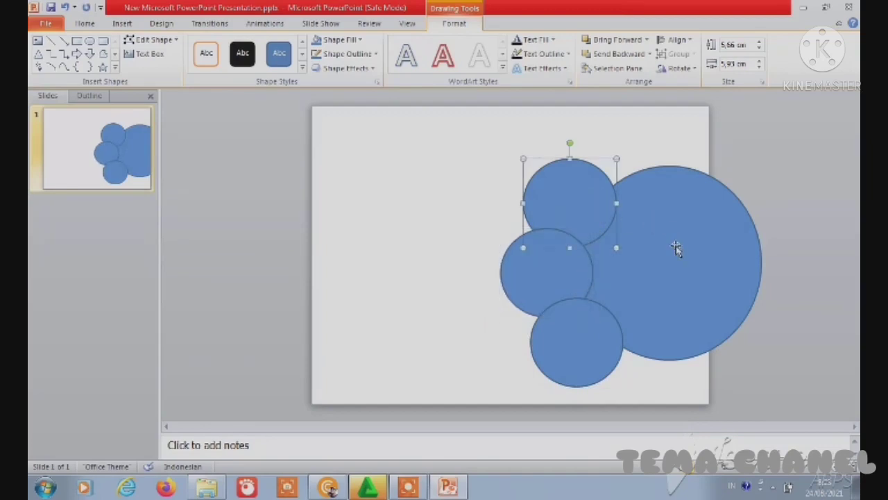
pyautogui.keyDown('shift'); pyautogui.click(673, 270); pyautogui.keyUp('shift')
pyautogui.keyDown('shift'); pyautogui.click(560, 359); pyautogui.keyUp('shift')
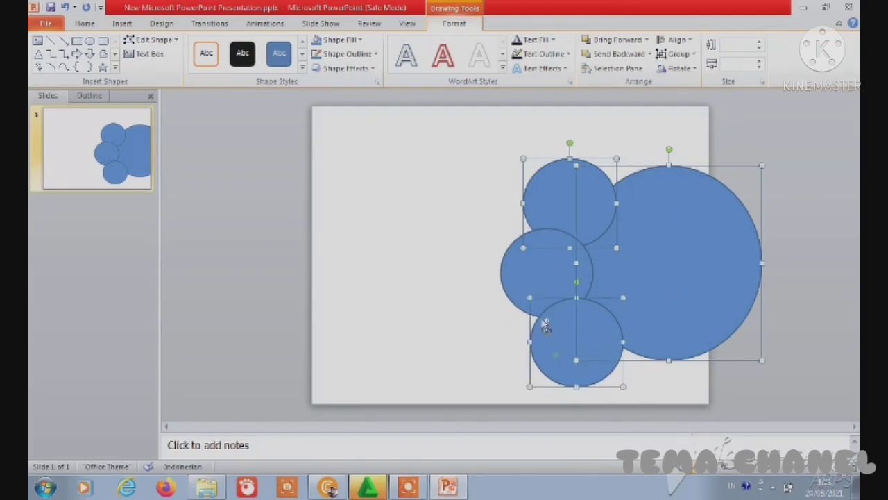
pyautogui.keyDown('shift'); pyautogui.click(529, 284); pyautogui.keyUp('shift')
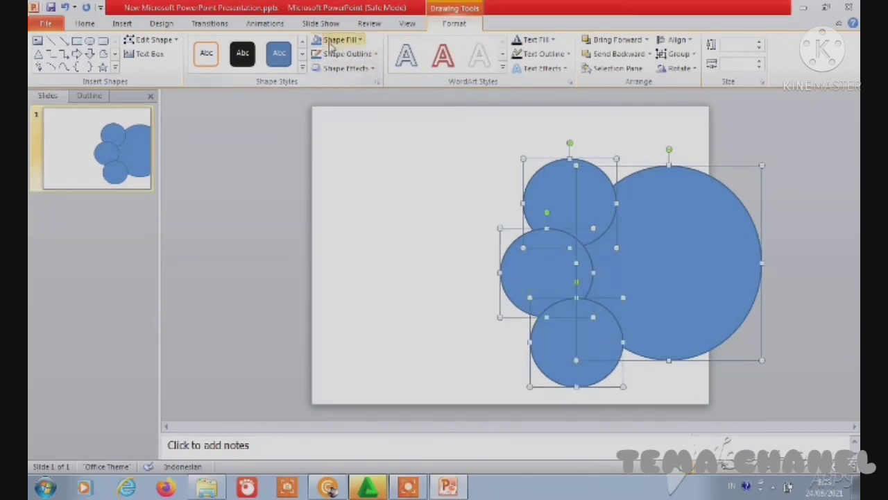
# Fill all four circles with Tan, Background 2, Darker 25% and reselect them.
pyautogui.click(360, 41)
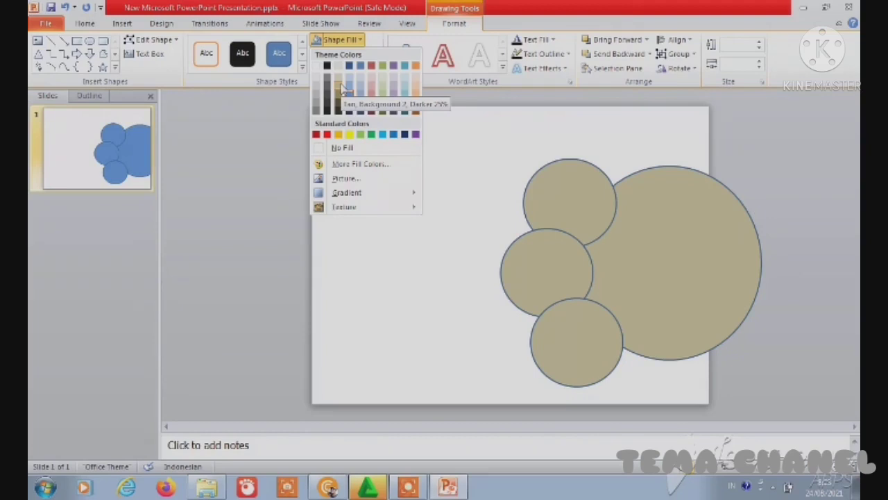
pyautogui.click(340, 87)
pyautogui.click(426, 170)
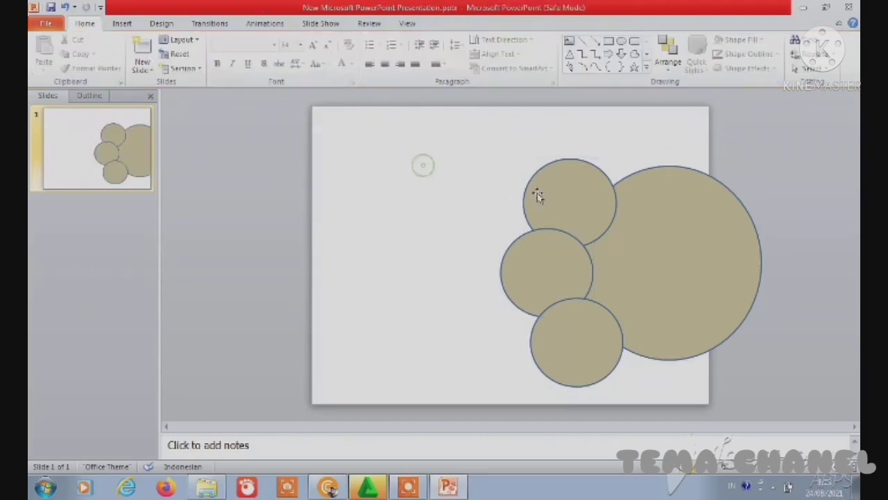
pyautogui.click(581, 198)
pyautogui.keyDown('shift'); pyautogui.click(554, 273); pyautogui.keyUp('shift')
pyautogui.keyDown('shift'); pyautogui.click(586, 351); pyautogui.keyUp('shift')
pyautogui.keyDown('shift'); pyautogui.click(652, 298); pyautogui.keyUp('shift')
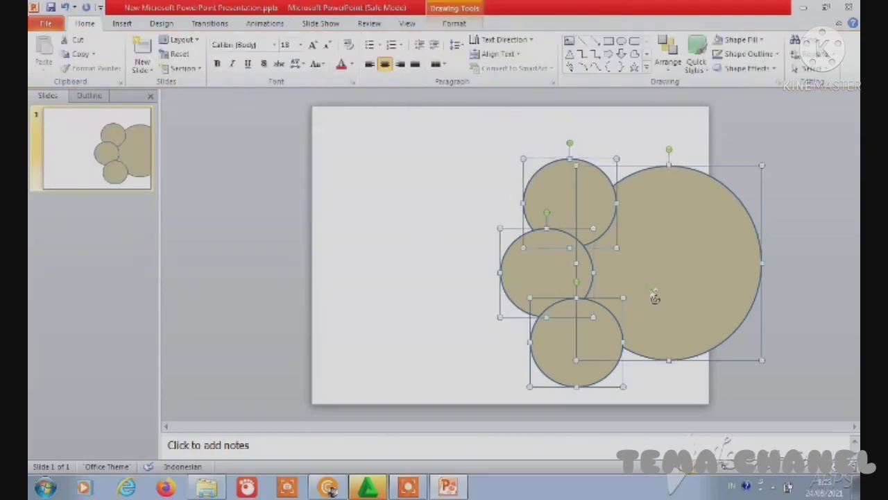
# Apply a blue glow variation from Shape Effects to the four circles.
pyautogui.click(454, 22)
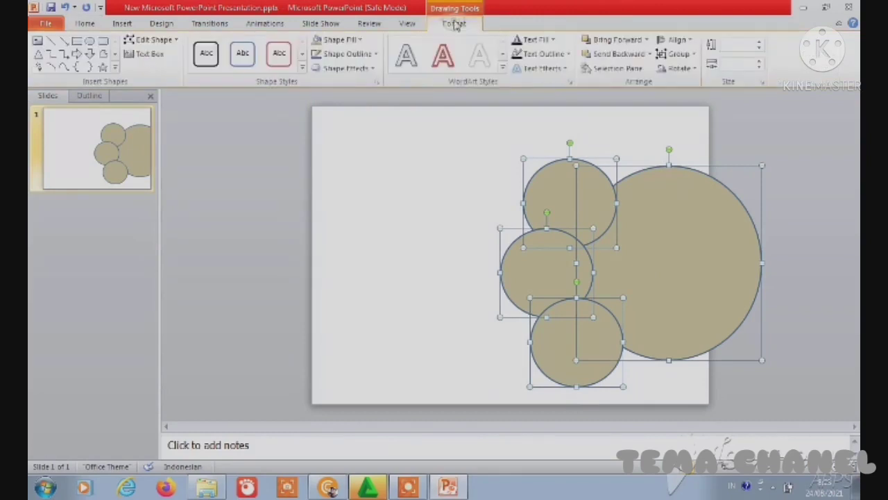
pyautogui.click(367, 41)
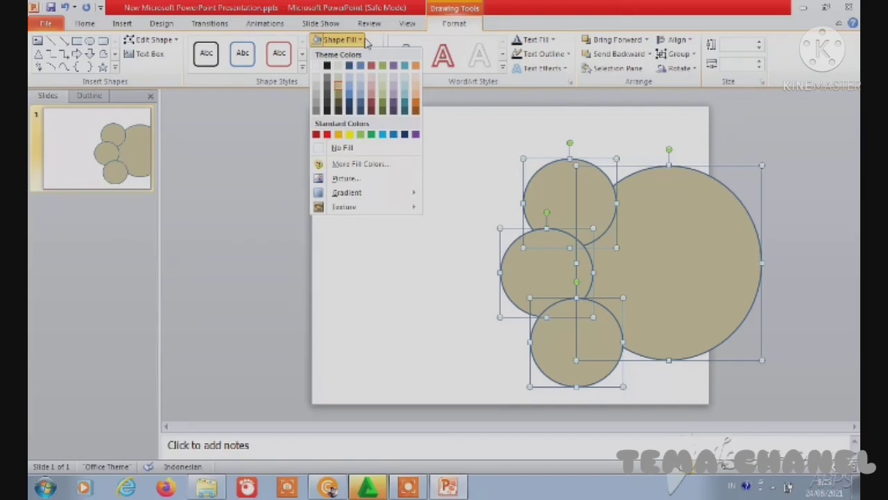
pyautogui.click(477, 160)
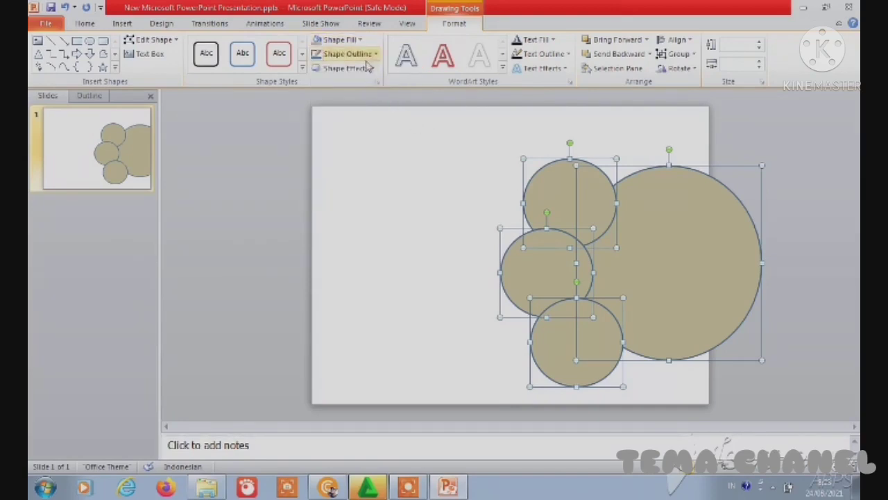
pyautogui.click(372, 69)
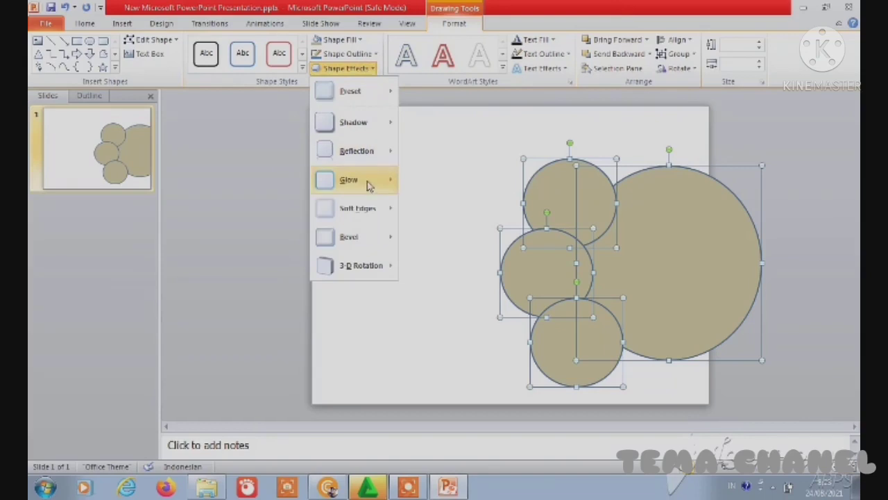
pyautogui.moveTo(349, 180)
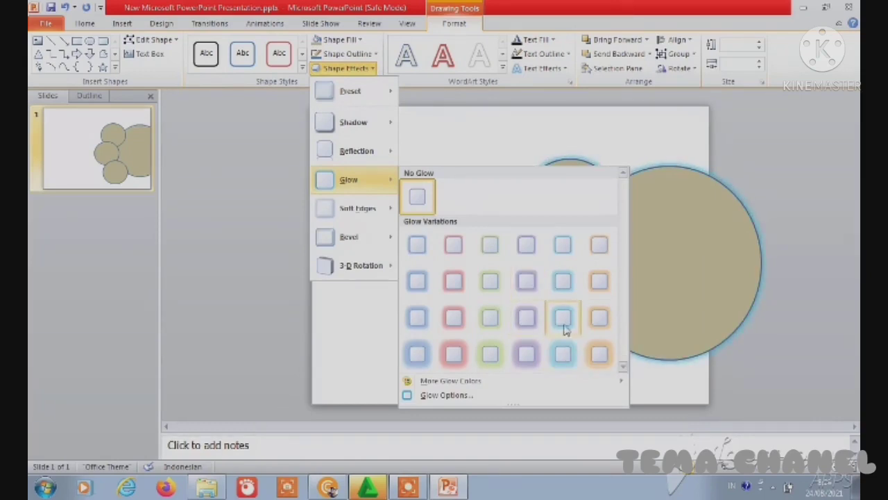
pyautogui.click(563, 318)
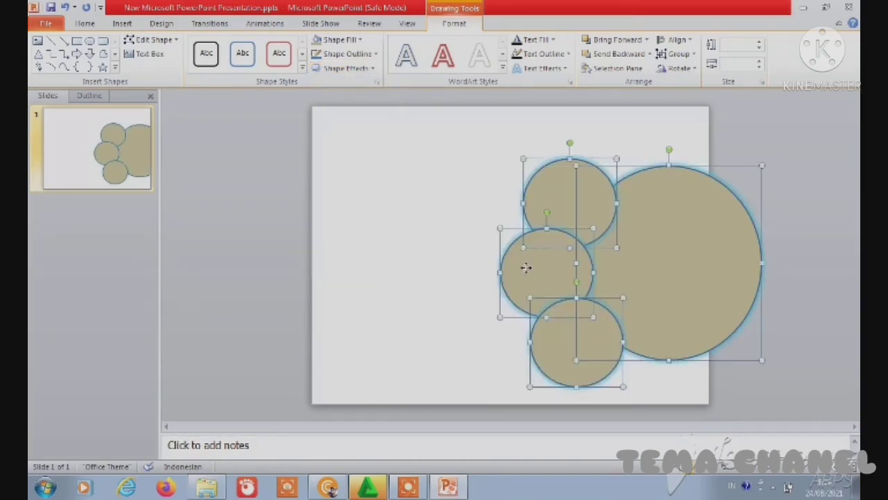
# Select the middle-left circle alone and nudge it two steps left.
pyautogui.click(477, 270)
pyautogui.click(529, 277)
pyautogui.press('Left')
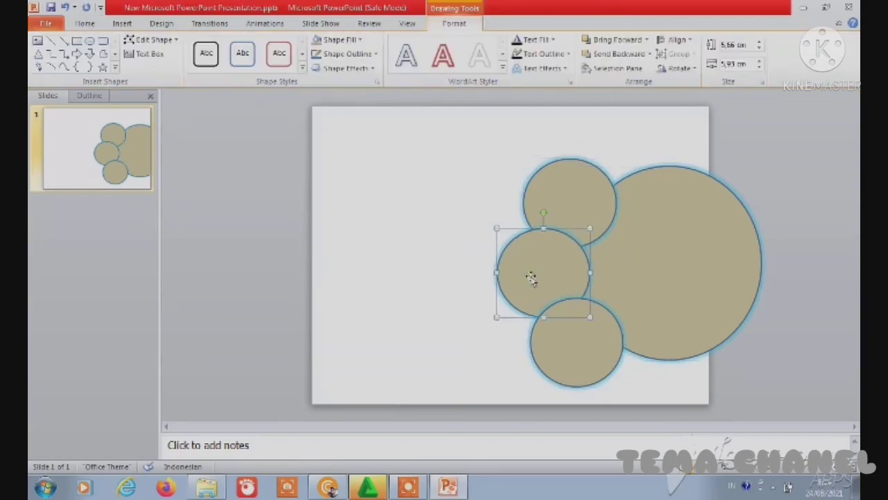
pyautogui.press('Left')
pyautogui.click(569, 337)
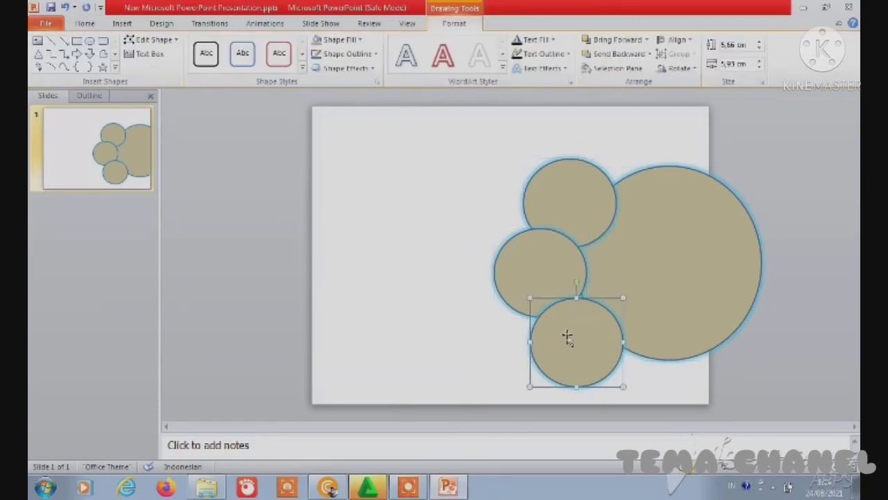
pyautogui.click(541, 277)
# Bring the left circle forward in front of the large and top circles.
pyautogui.click(650, 53)
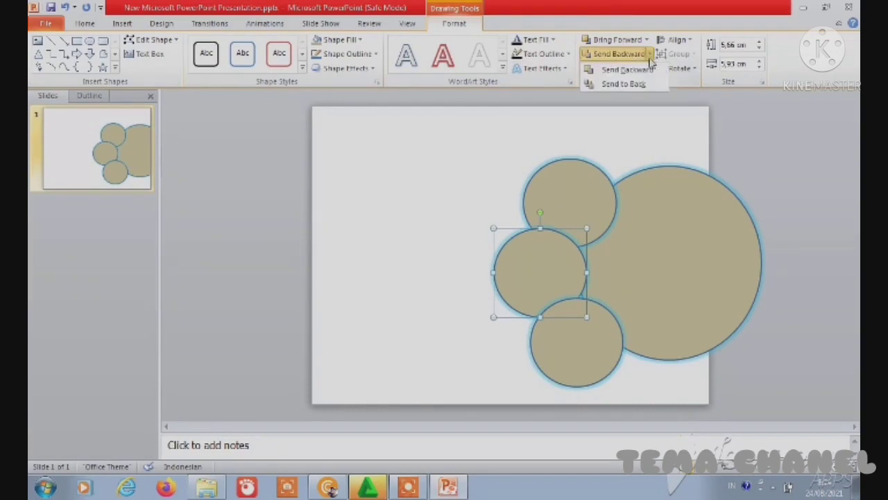
pyautogui.click(614, 84)
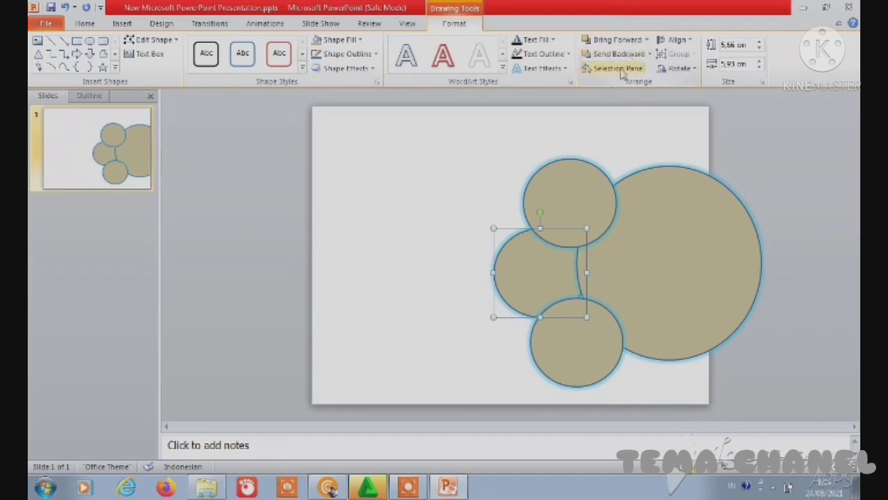
pyautogui.click(650, 54)
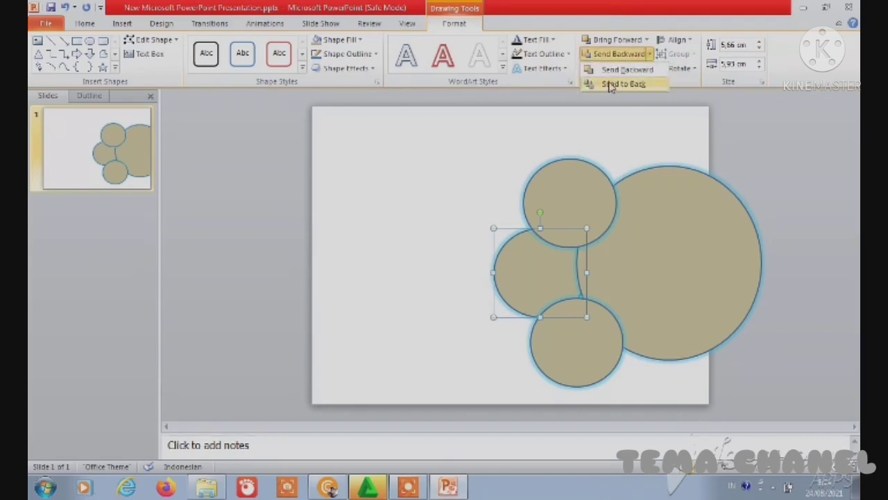
pyautogui.click(627, 70)
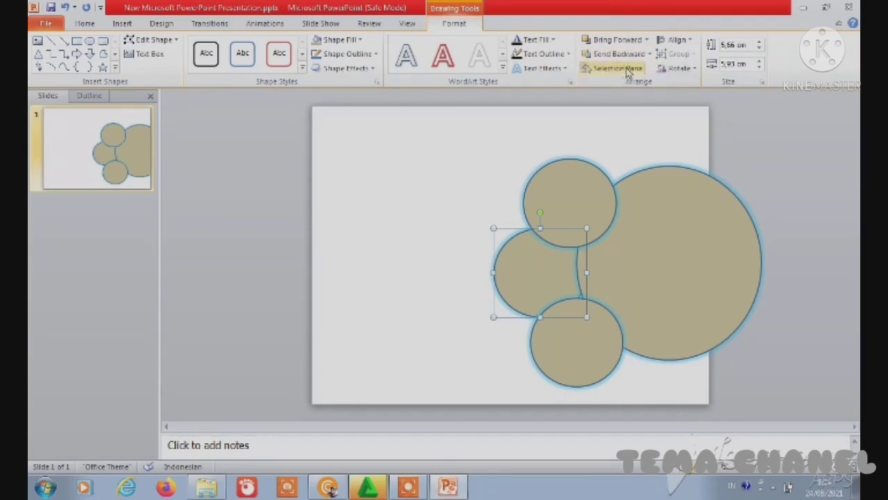
pyautogui.click(646, 40)
pyautogui.click(628, 56)
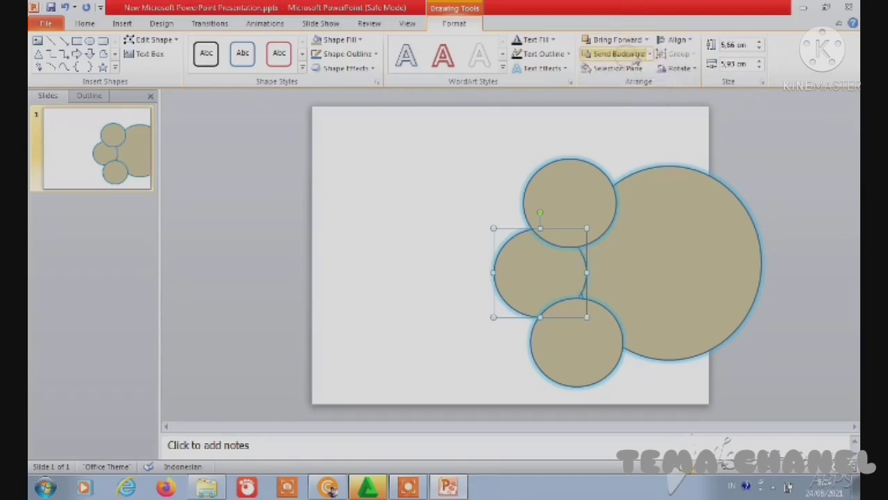
pyautogui.click(643, 41)
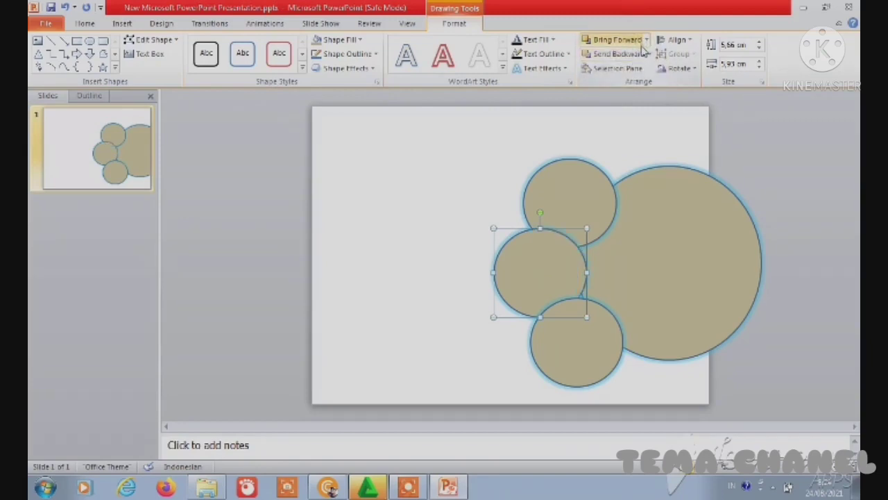
# Send the bottom circle backward behind the left circle and deselect it.
pyautogui.click(579, 361)
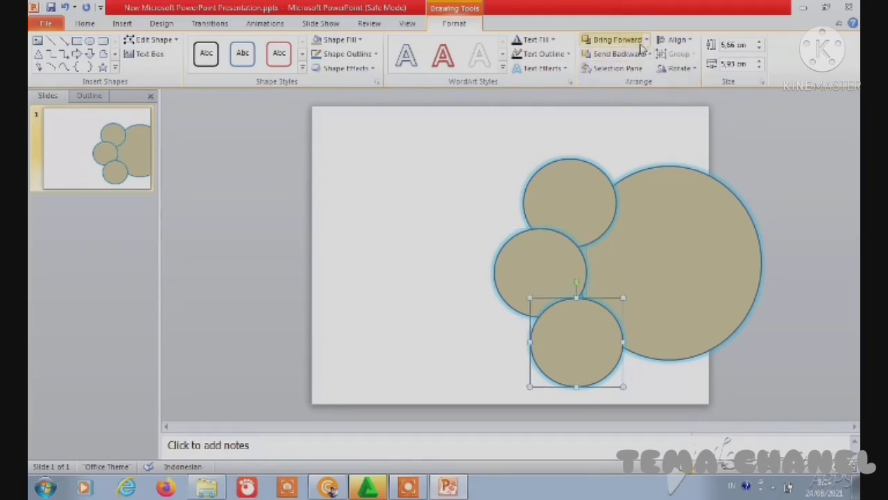
pyautogui.click(616, 53)
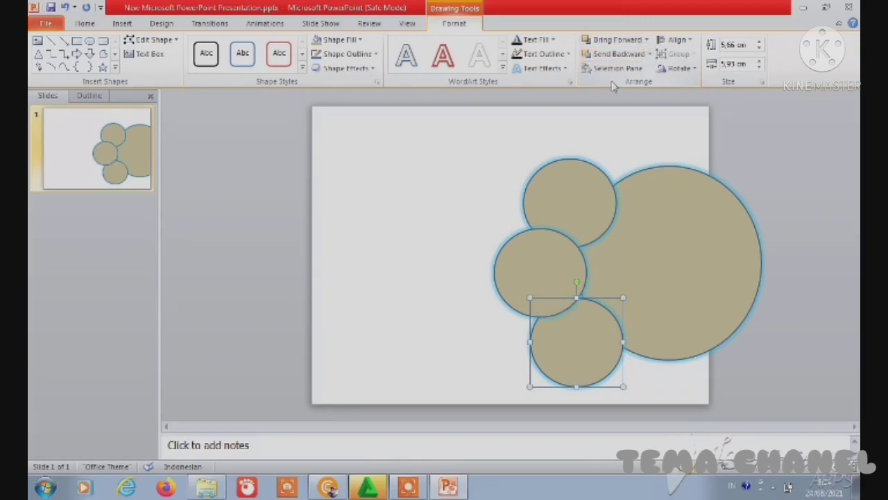
pyautogui.click(453, 279)
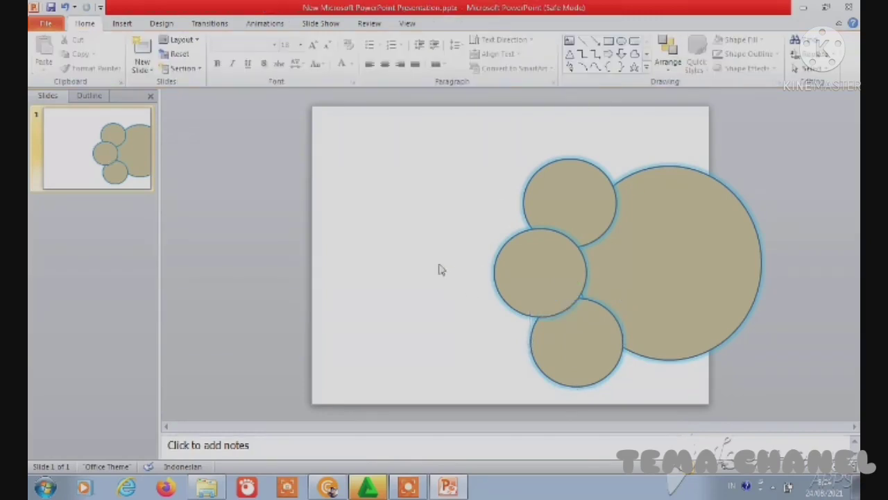
# Select all four circles and nudge them two steps up and one step left.
pyautogui.click(561, 189)
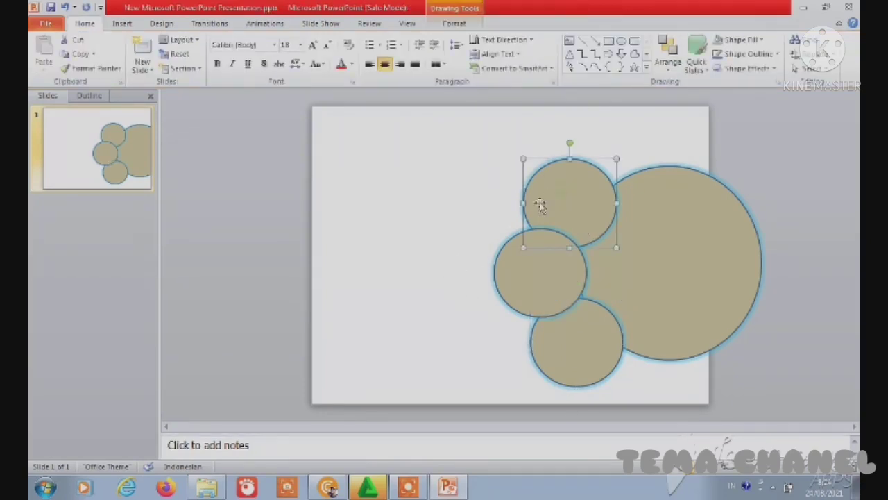
pyautogui.keyDown('shift'); pyautogui.click(519, 290); pyautogui.keyUp('shift')
pyautogui.keyDown('shift'); pyautogui.click(559, 362); pyautogui.keyUp('shift')
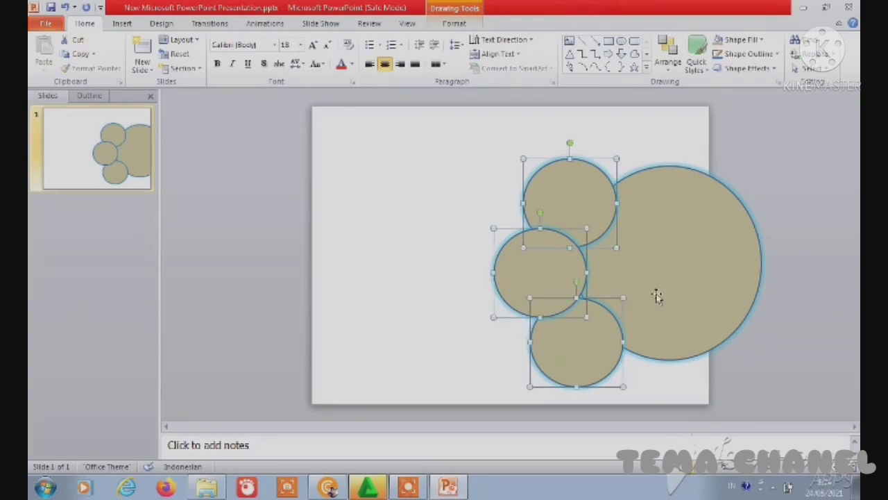
pyautogui.click(656, 295)
pyautogui.keyDown('shift'); pyautogui.click(553, 341); pyautogui.keyUp('shift')
pyautogui.keyDown('shift'); pyautogui.click(537, 277); pyautogui.keyUp('shift')
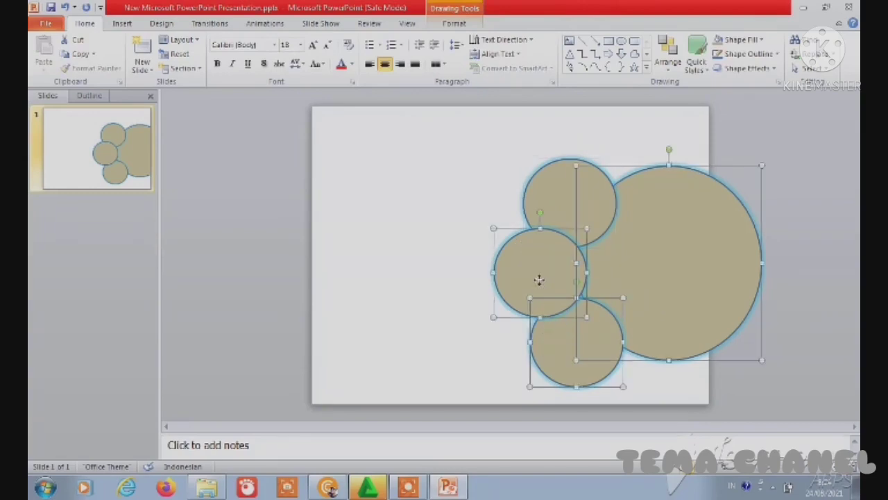
pyautogui.keyDown('shift'); pyautogui.click(576, 205); pyautogui.keyUp('shift')
pyautogui.press('Up')
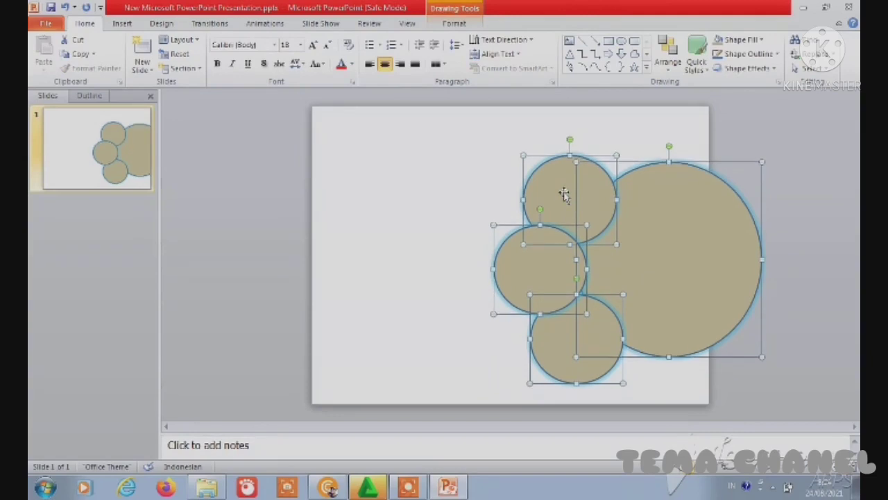
pyautogui.press('Up')
pyautogui.press('Up')
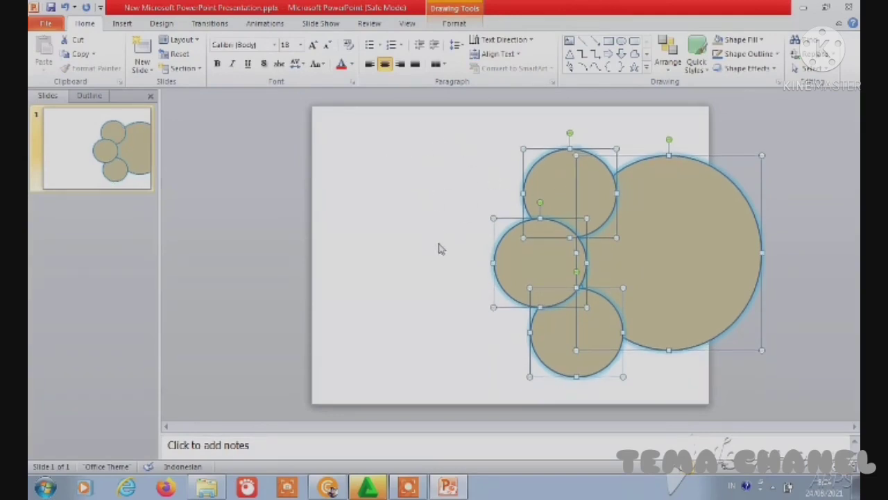
pyautogui.press('Left')
pyautogui.press('Left')
pyautogui.click(428, 264)
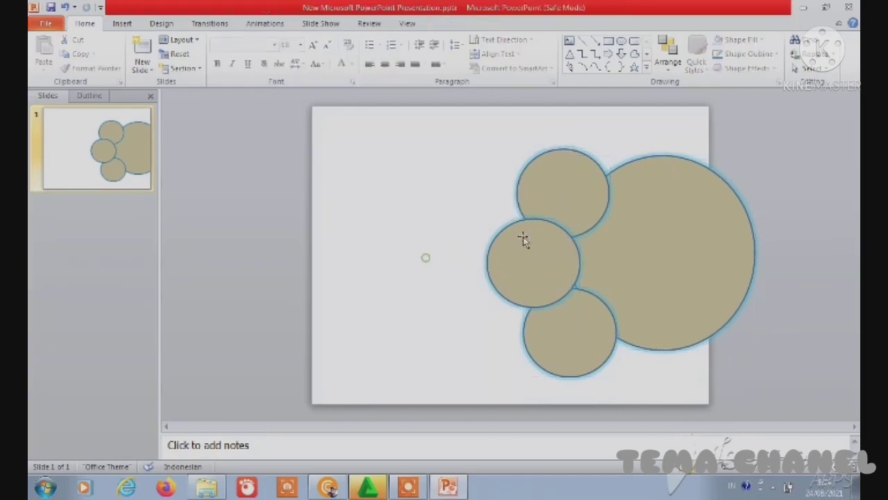
# Select the three small circles, nudge them left and back right, then clear the selection.
pyautogui.click(562, 212)
pyautogui.keyDown('shift'); pyautogui.click(535, 257); pyautogui.keyUp('shift')
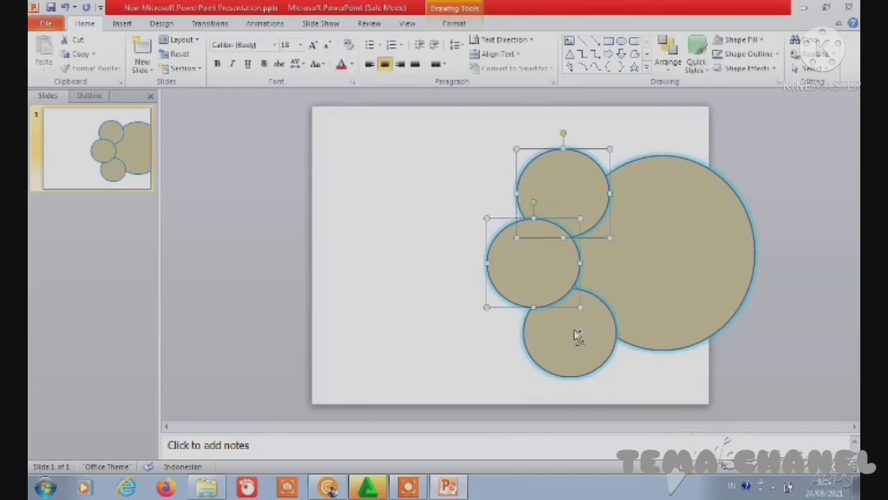
pyautogui.keyDown('shift'); pyautogui.click(575, 334); pyautogui.keyUp('shift')
pyautogui.press('Left')
pyautogui.press('Left')
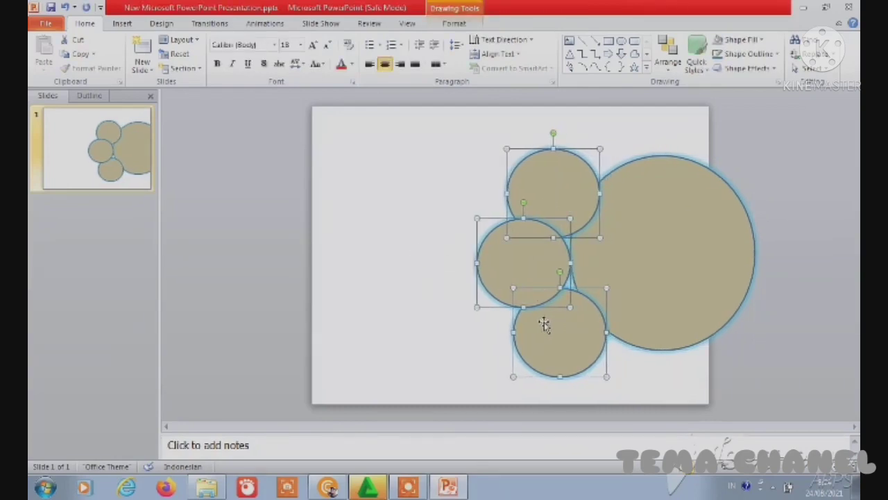
pyautogui.press('Right')
pyautogui.press('Right')
pyautogui.press('Right')
pyautogui.press('Right')
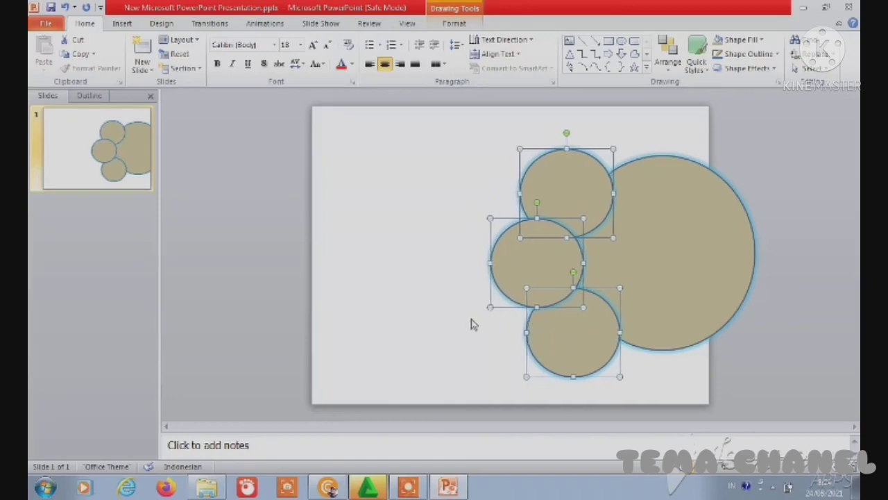
pyautogui.click(471, 324)
pyautogui.click(648, 267)
pyautogui.click(412, 250)
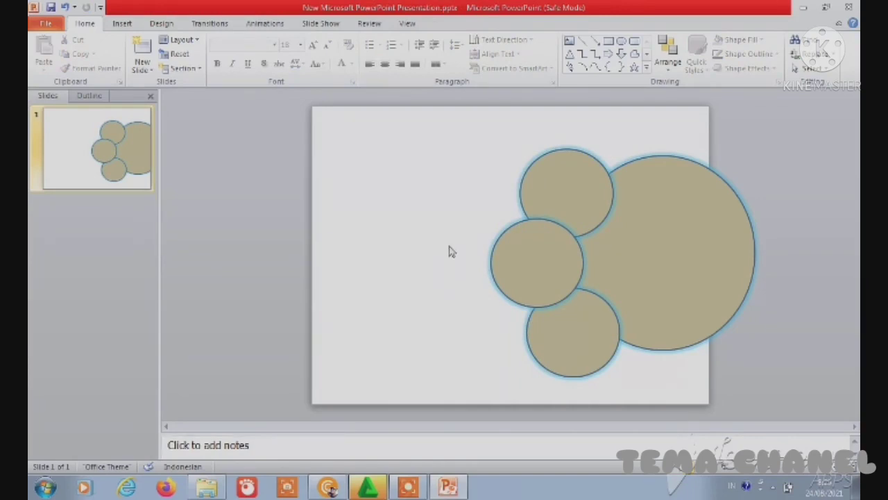
pyautogui.click(529, 182)
pyautogui.click(309, 201)
# Select the large circle and bring up its Drawing Tools Format options.
pyautogui.click(653, 253)
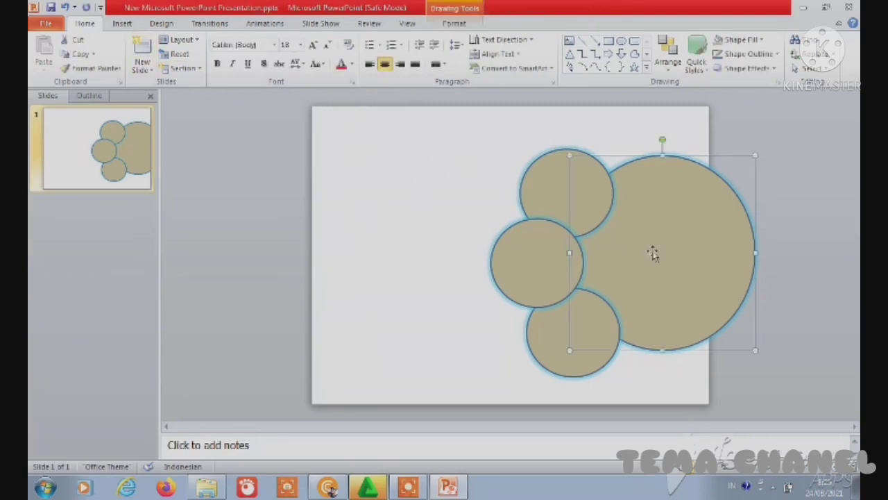
pyautogui.rightClick(639, 253)
pyautogui.press('Escape')
pyautogui.rightClick(681, 247)
pyautogui.rightClick(679, 242)
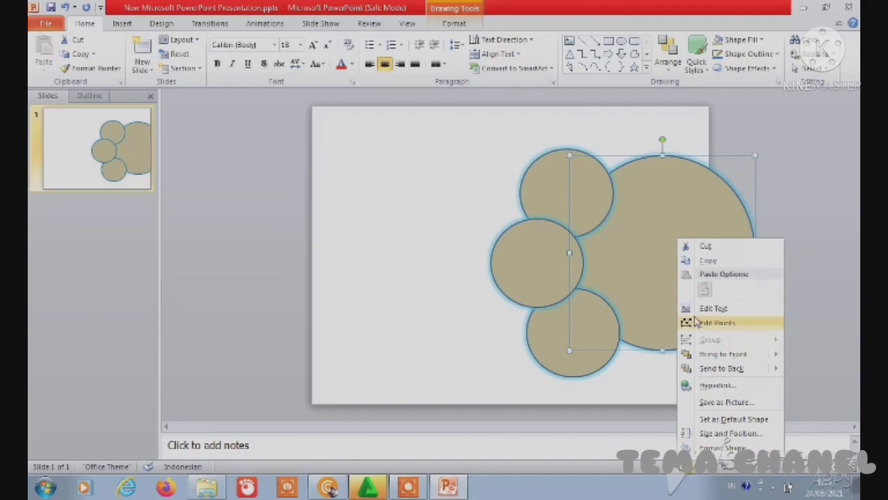
pyautogui.click(618, 271)
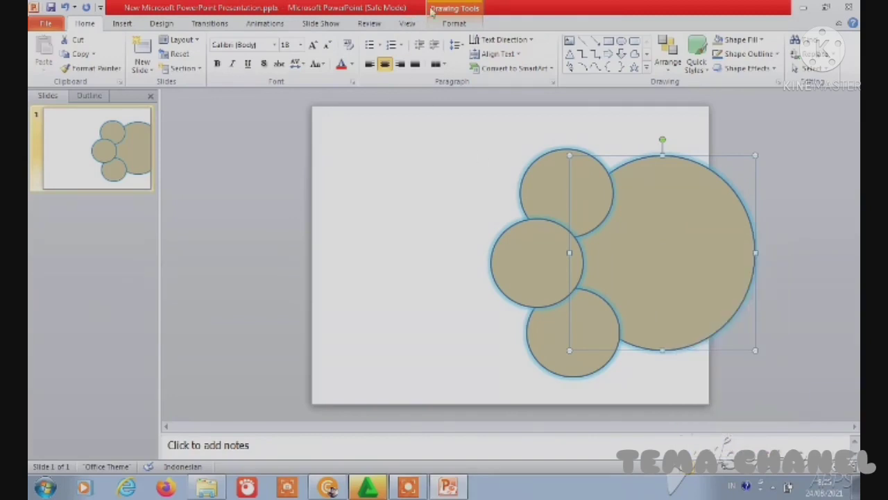
pyautogui.click(454, 24)
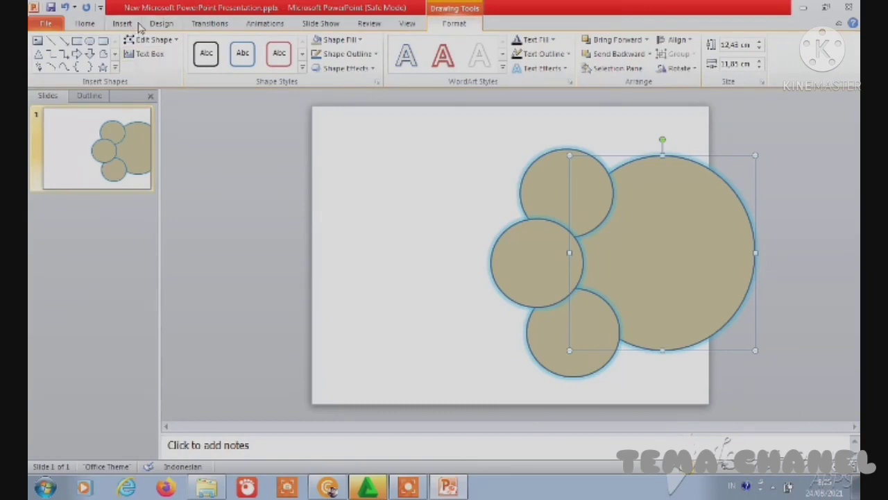
# Briefly select the three small circles, then return to the large circle's Format options.
pyautogui.rightClick(656, 236)
pyautogui.rightClick(659, 239)
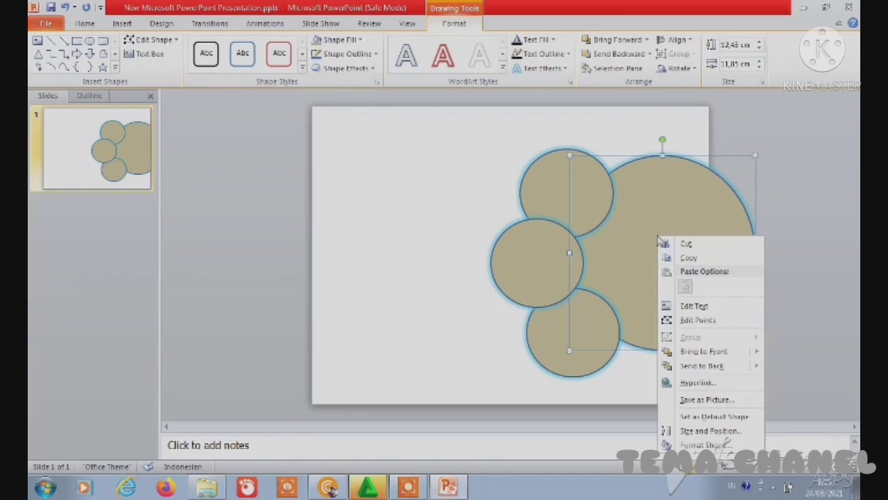
pyautogui.press('Escape')
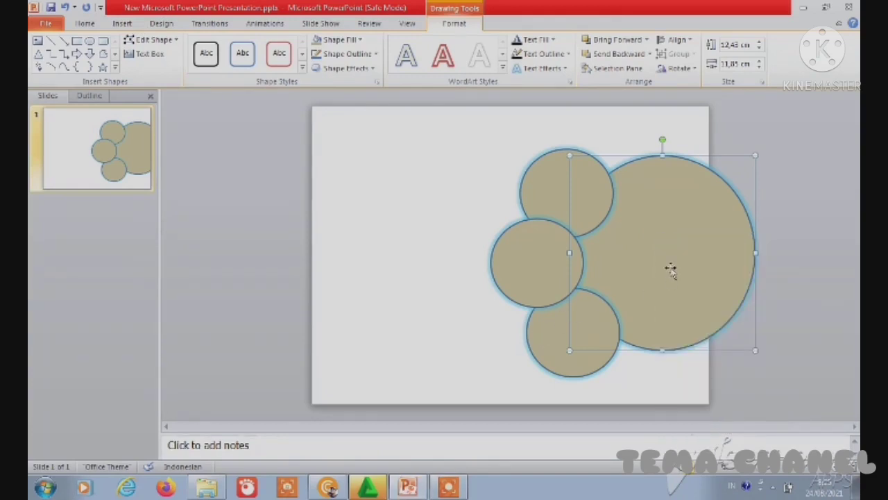
pyautogui.keyDown('shift'); pyautogui.click(552, 342); pyautogui.keyUp('shift')
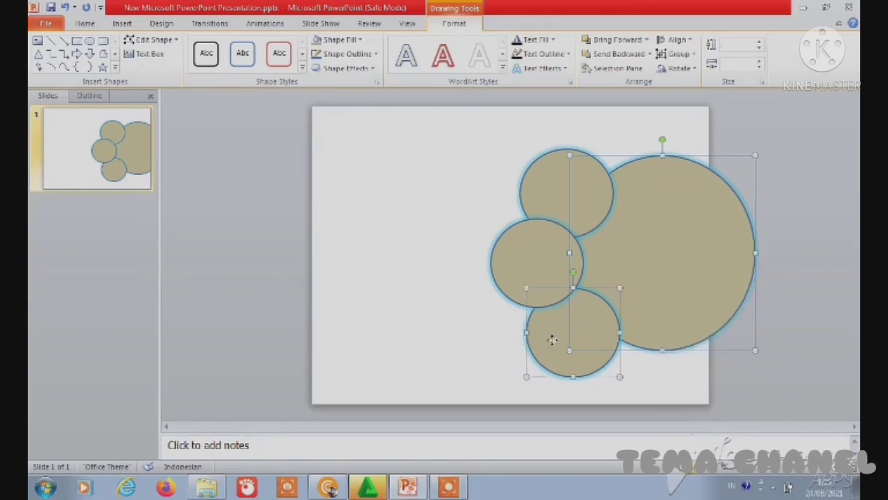
pyautogui.keyDown('shift'); pyautogui.click(517, 250); pyautogui.keyUp('shift')
pyautogui.keyDown('shift'); pyautogui.click(533, 201); pyautogui.keyUp('shift')
pyautogui.click(476, 179)
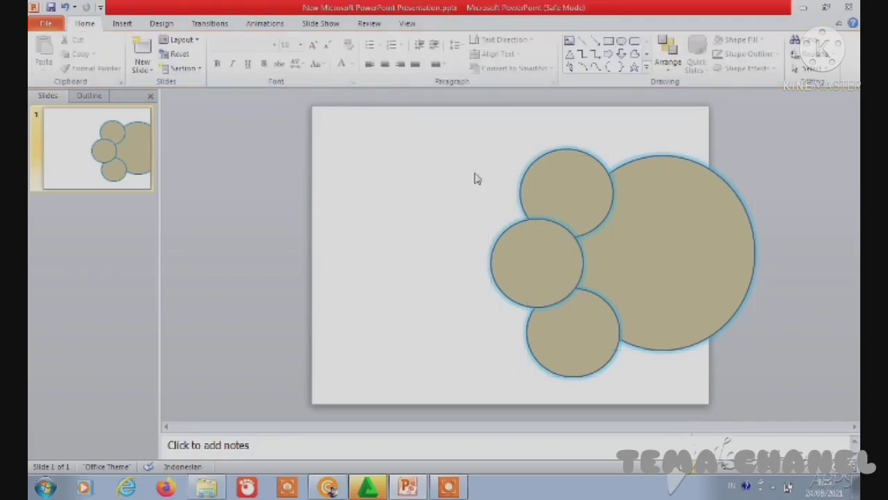
pyautogui.rightClick(699, 238)
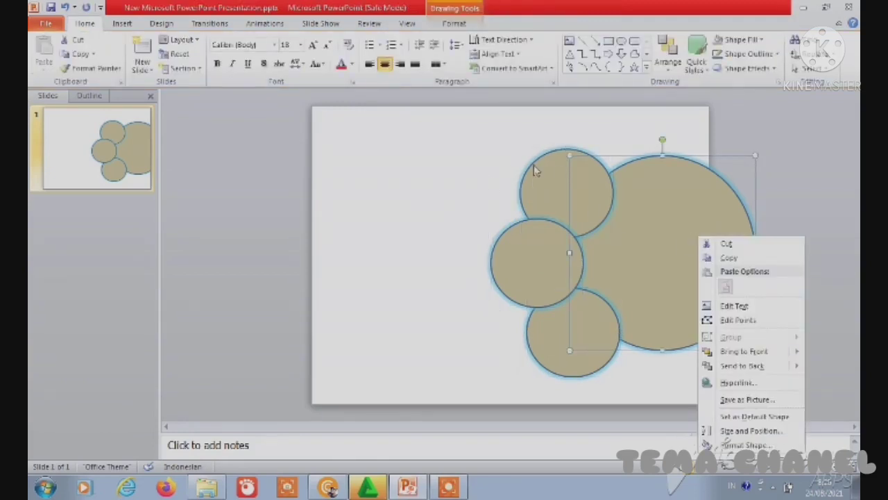
pyautogui.click(436, 180)
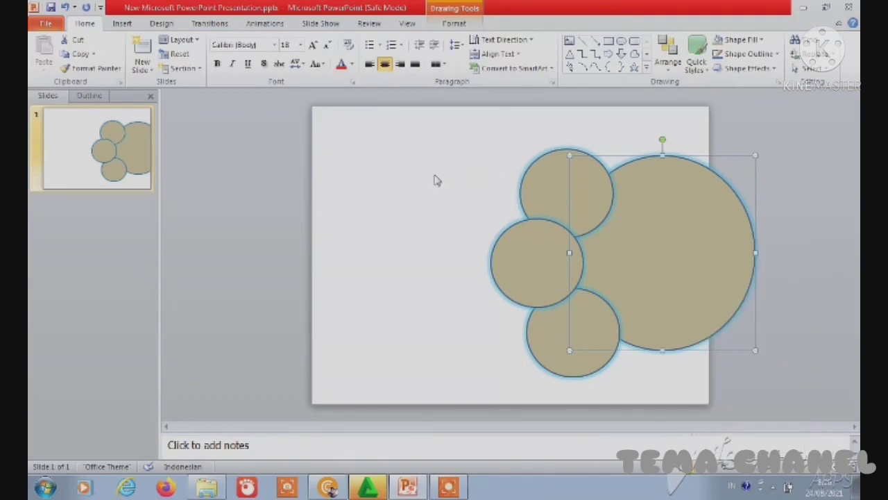
pyautogui.click(451, 24)
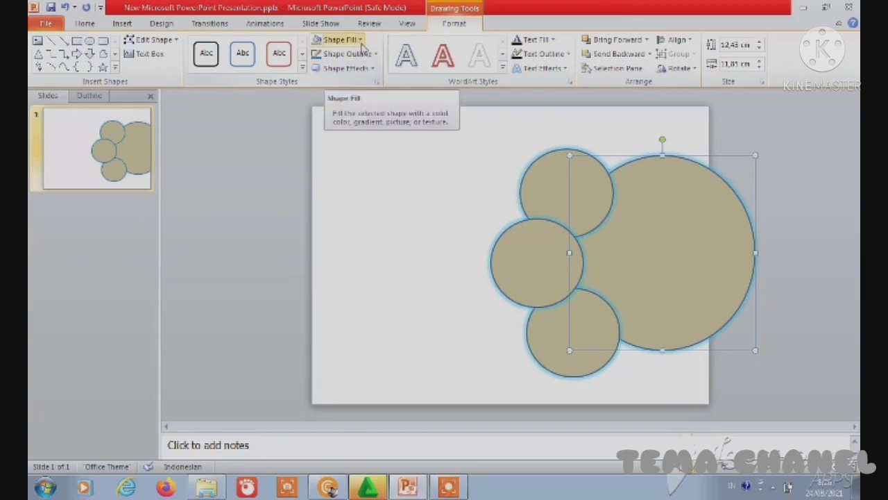
# Switch the large circle to a picture or texture fill and browse for a file.
pyautogui.click(360, 41)
pyautogui.moveTo(354, 207)
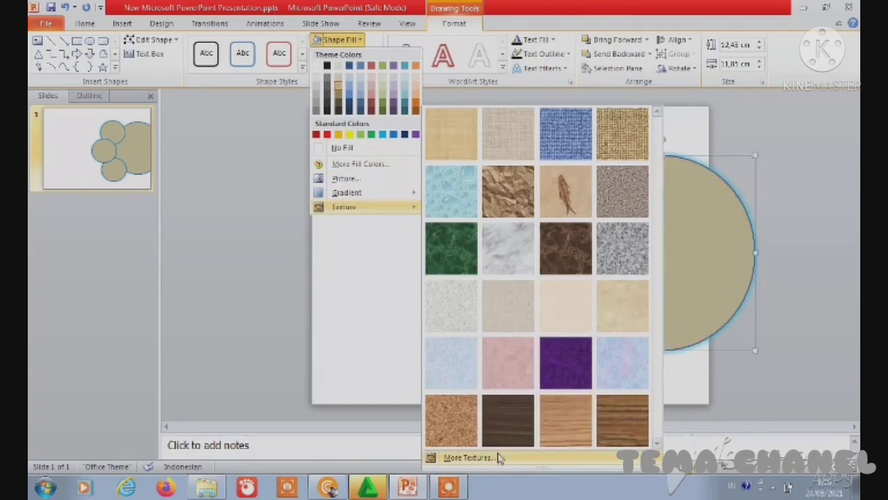
pyautogui.click(468, 457)
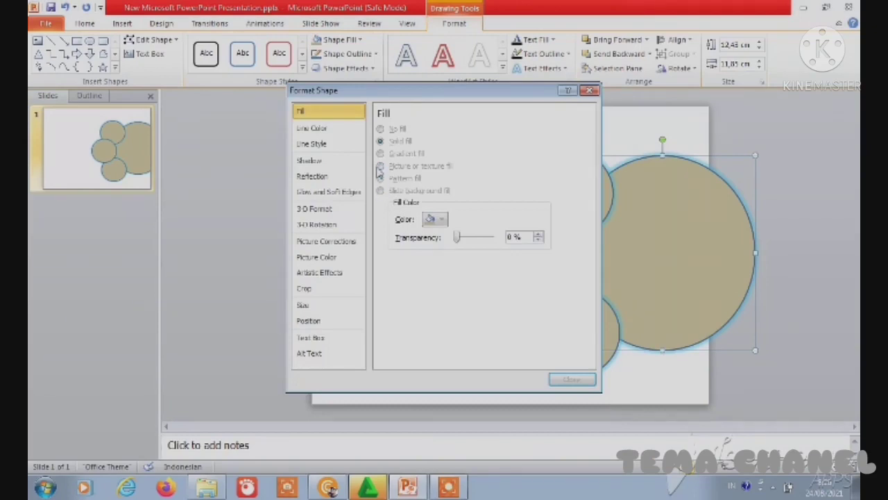
pyautogui.click(380, 167)
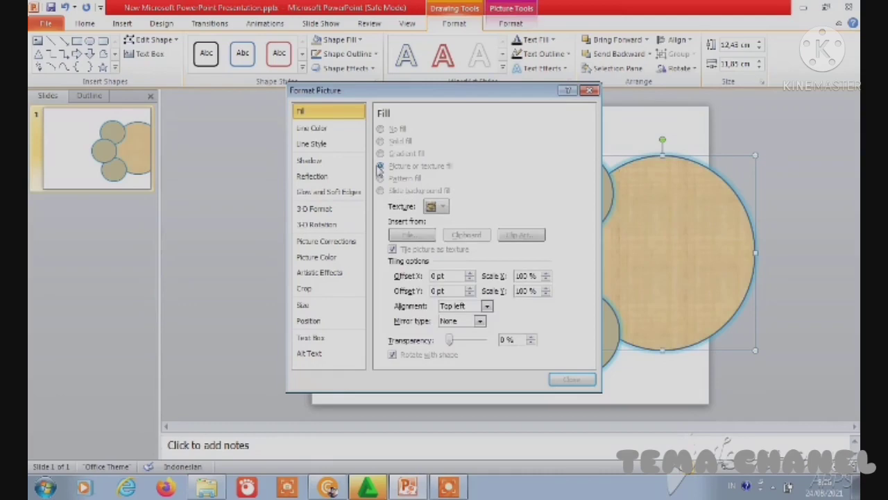
pyautogui.click(417, 236)
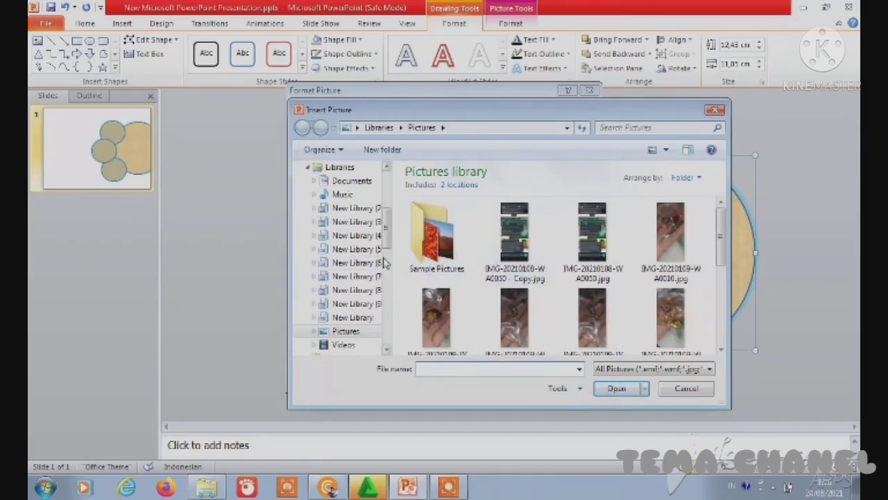
# Navigate to the photo folder inside SKRIPSI 2021 on the FAN CB (D:) drive.
pyautogui.scroll(-2, 390, 260)
pyautogui.scroll(-2, 391, 261)
pyautogui.scroll(-2, 398, 277)
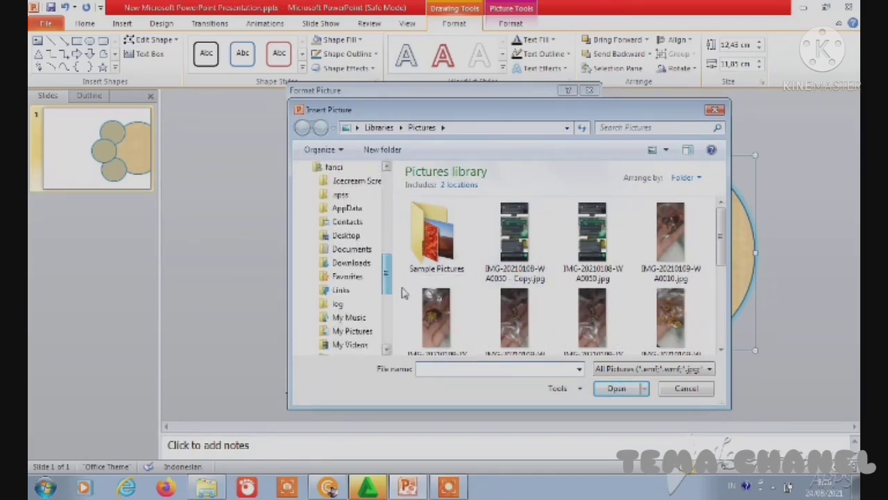
pyautogui.scroll(-1, 403, 291)
pyautogui.scroll(-1, 410, 305)
pyautogui.scroll(-1, 399, 312)
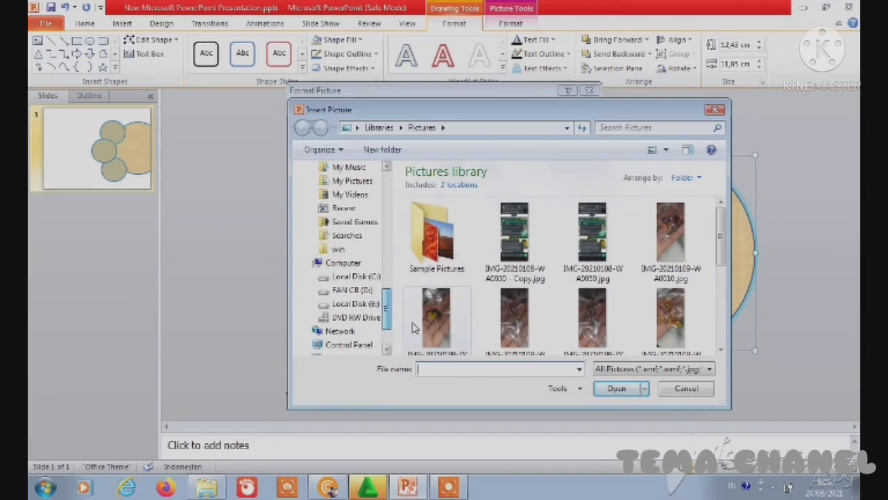
pyautogui.click(353, 292)
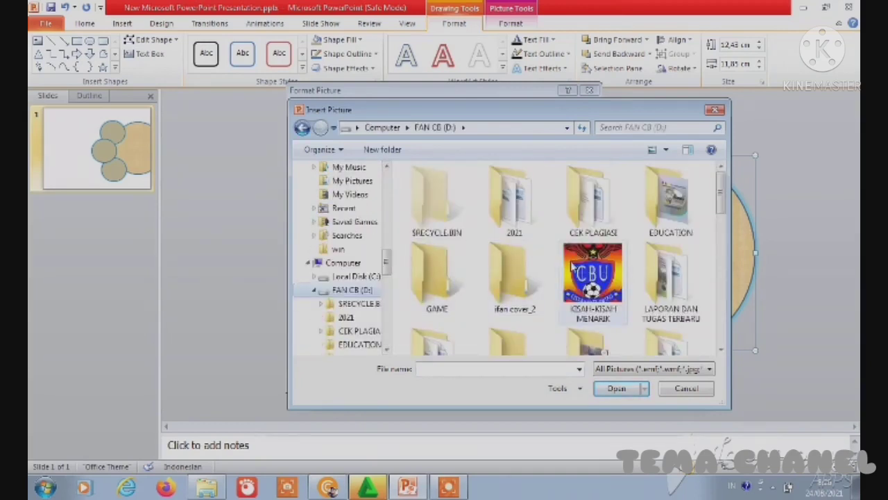
pyautogui.scroll(-1, 573, 266)
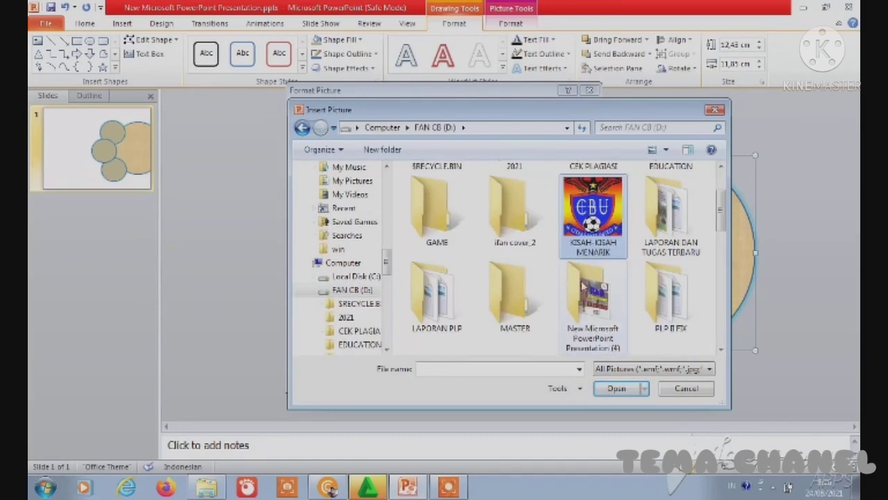
pyautogui.scroll(-1, 582, 283)
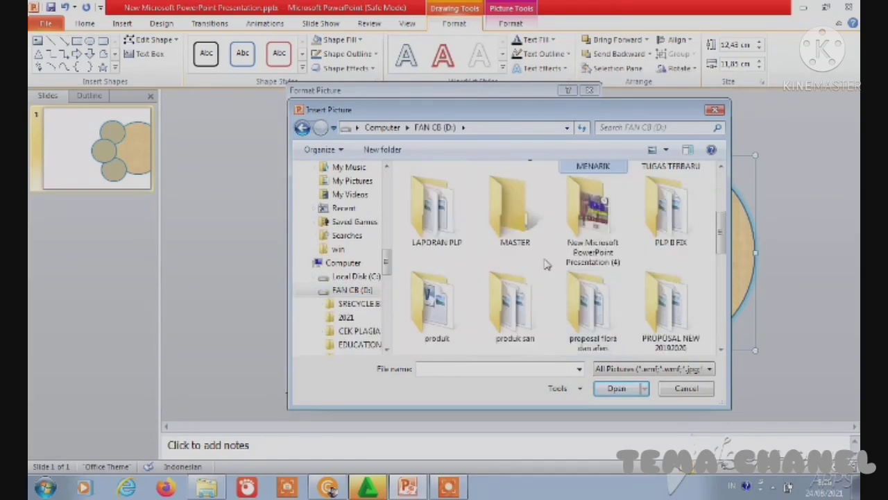
pyautogui.scroll(-1, 546, 264)
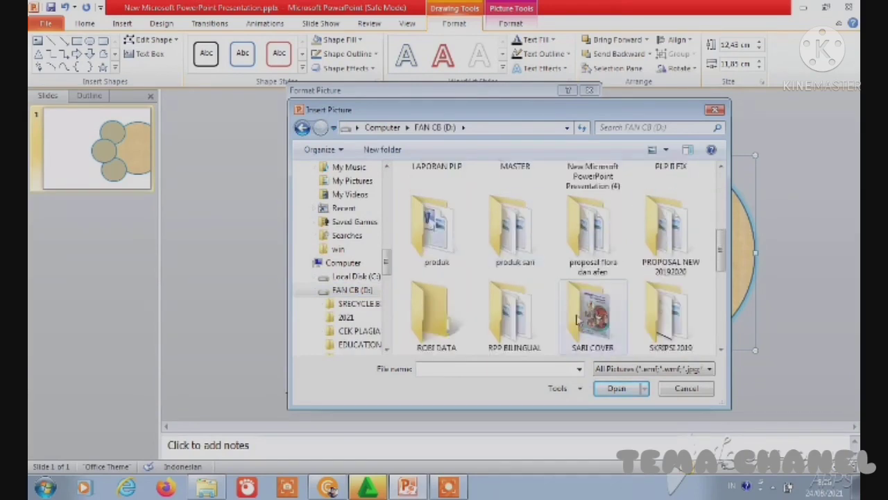
pyautogui.scroll(-1, 594, 305)
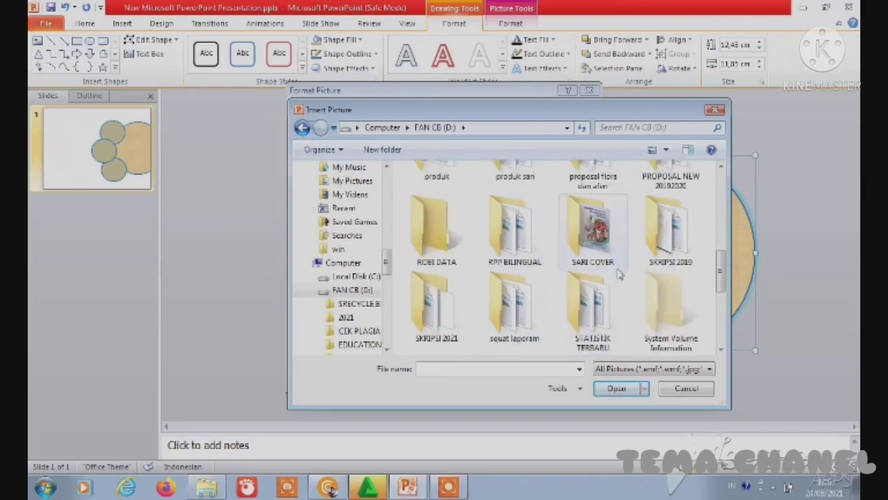
pyautogui.doubleClick(436, 300)
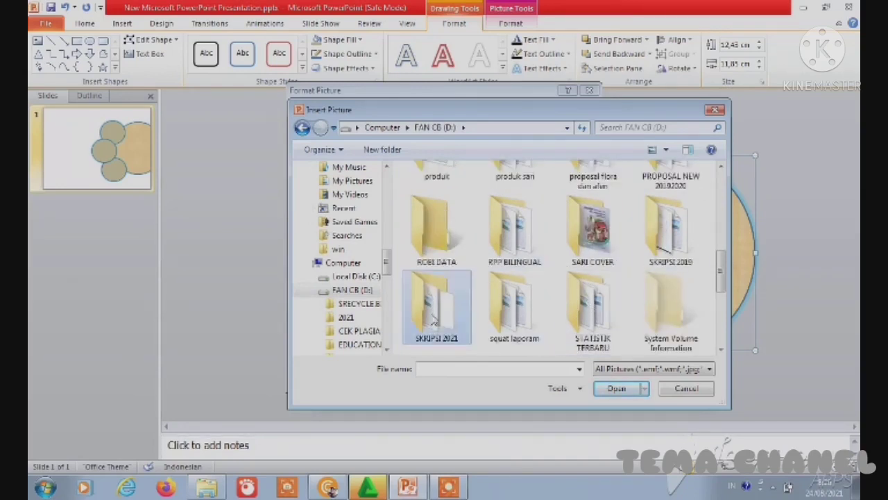
pyautogui.scroll(-2, 460, 254)
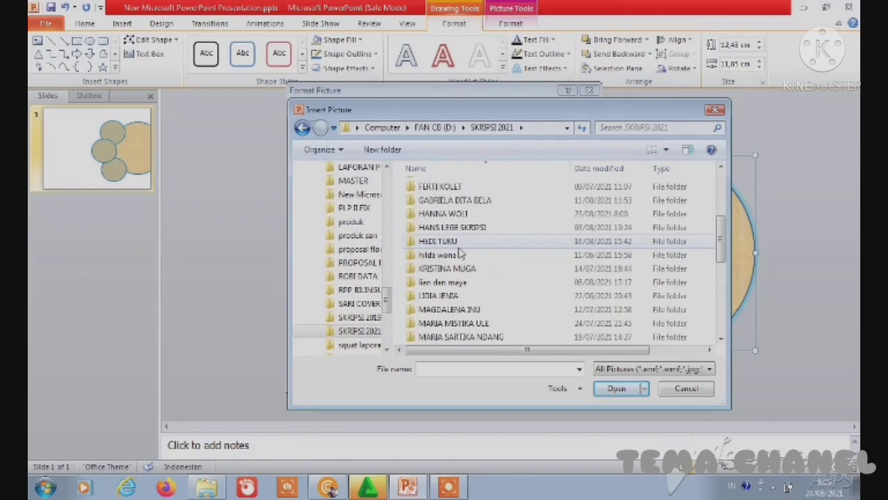
pyautogui.scroll(-1, 460, 254)
pyautogui.scroll(-2, 451, 263)
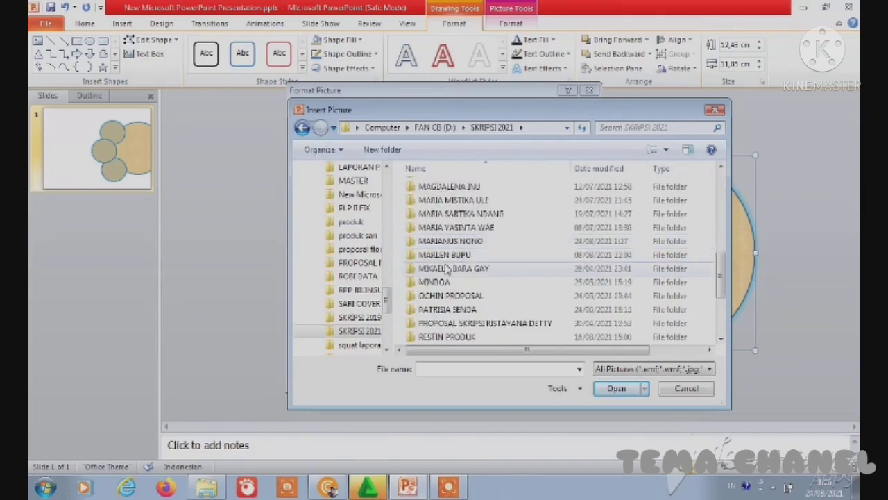
pyautogui.scroll(2, 447, 269)
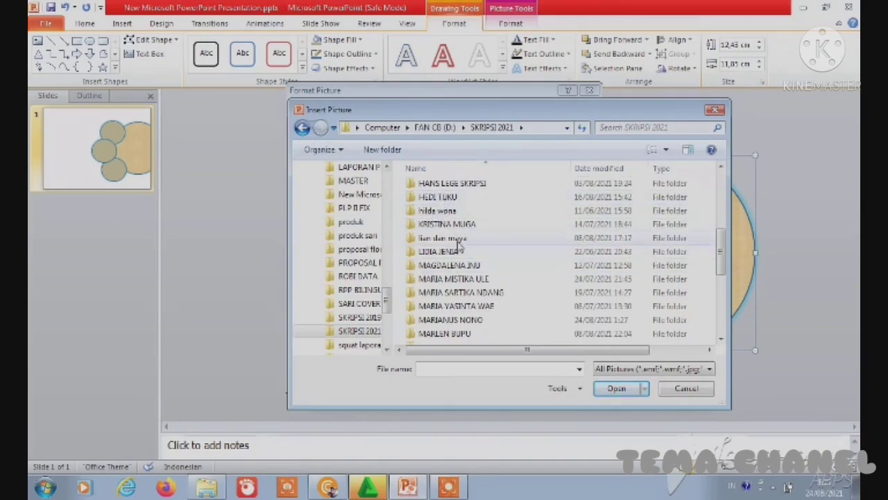
pyautogui.scroll(2, 458, 250)
pyautogui.doubleClick(513, 248)
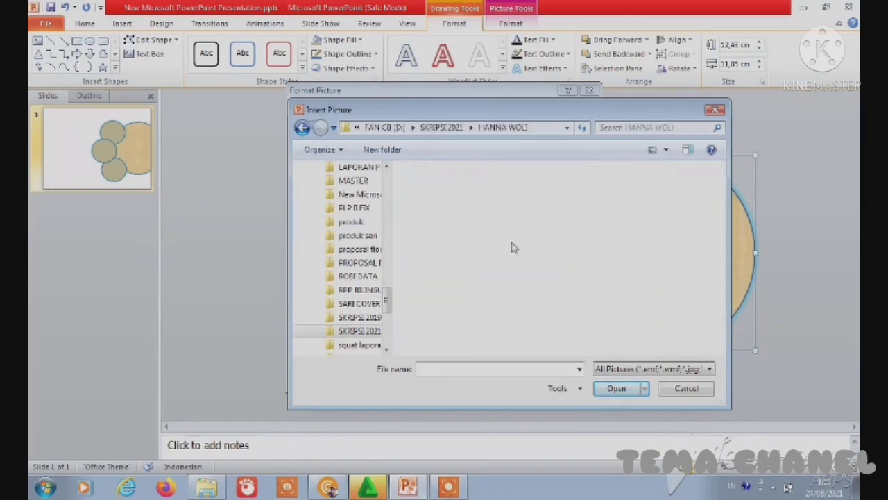
# Insert the thatched hut photo IMG-20210607-WA0005.jpg into the large circle.
pyautogui.scroll(-1, 590, 239)
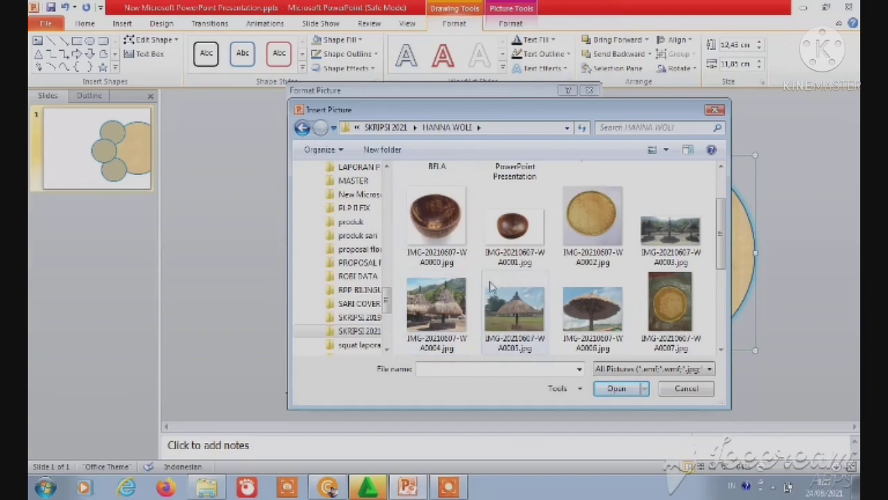
pyautogui.click(522, 313)
pyautogui.click(616, 388)
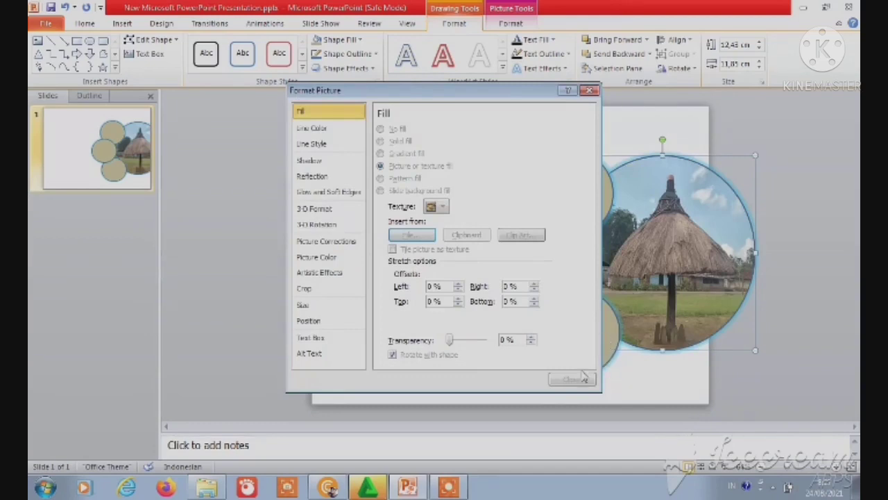
pyautogui.click(572, 379)
pyautogui.click(447, 311)
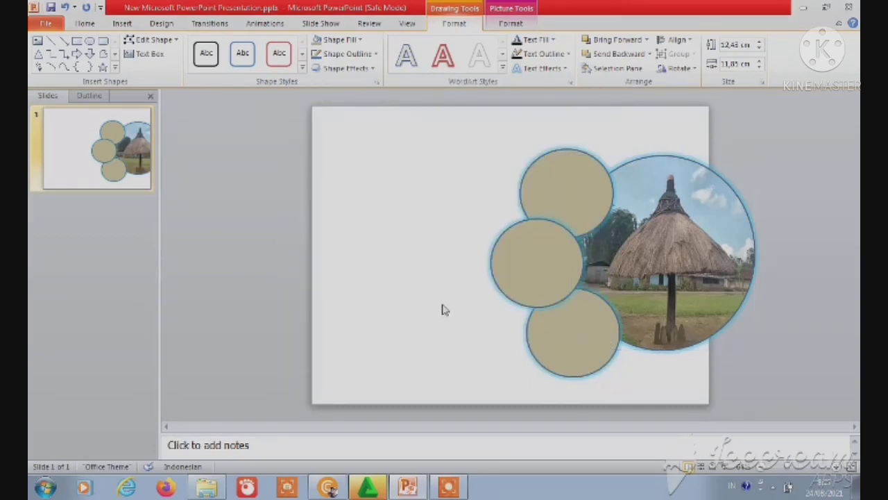
# Nudge the hut photo circle three steps to the left.
pyautogui.click(651, 298)
pyautogui.press('Left')
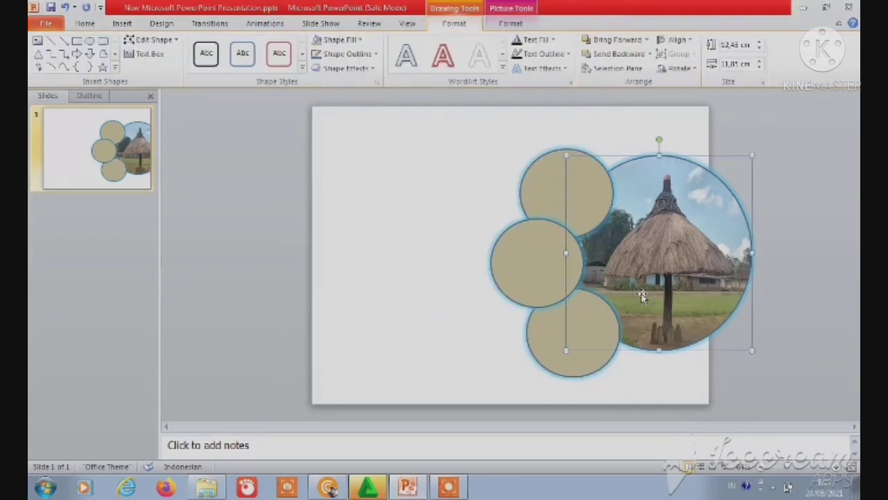
pyautogui.press('Left')
pyautogui.press('Left')
pyautogui.press('Left')
pyautogui.press('Left')
pyautogui.press('Left')
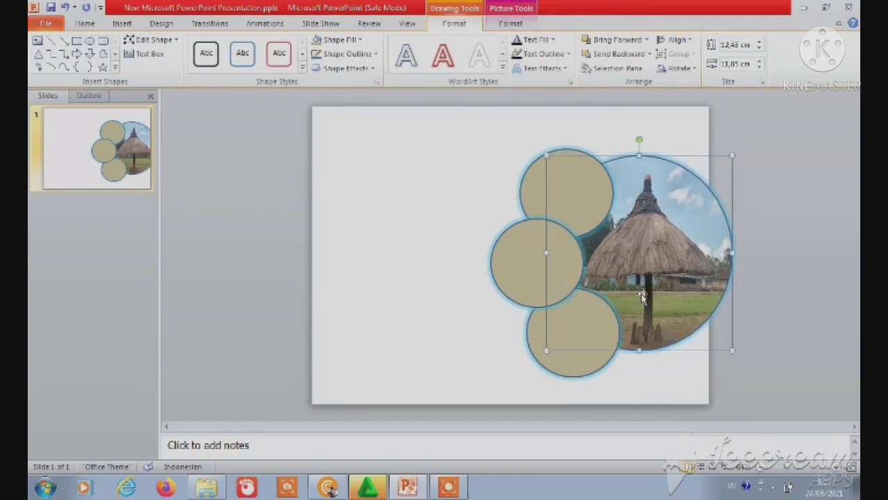
pyautogui.press('Left')
pyautogui.press('Left')
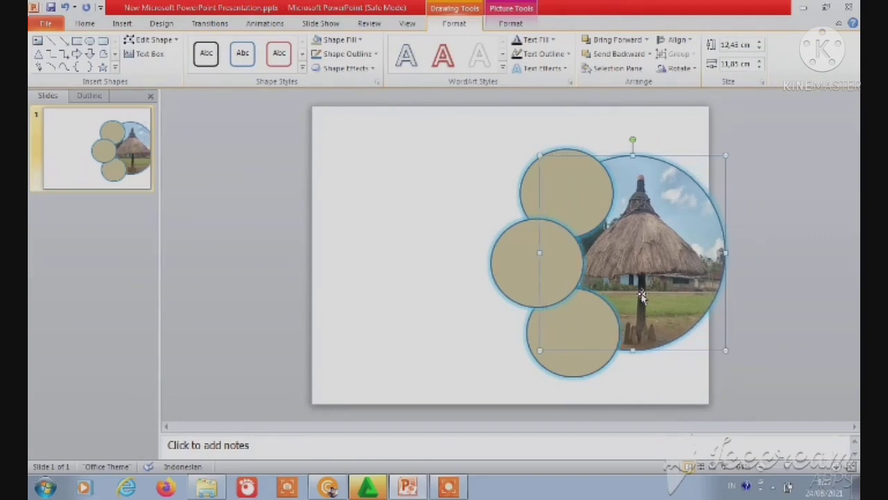
# Select the three tan circles together and nudge them two steps left.
pyautogui.click(546, 194)
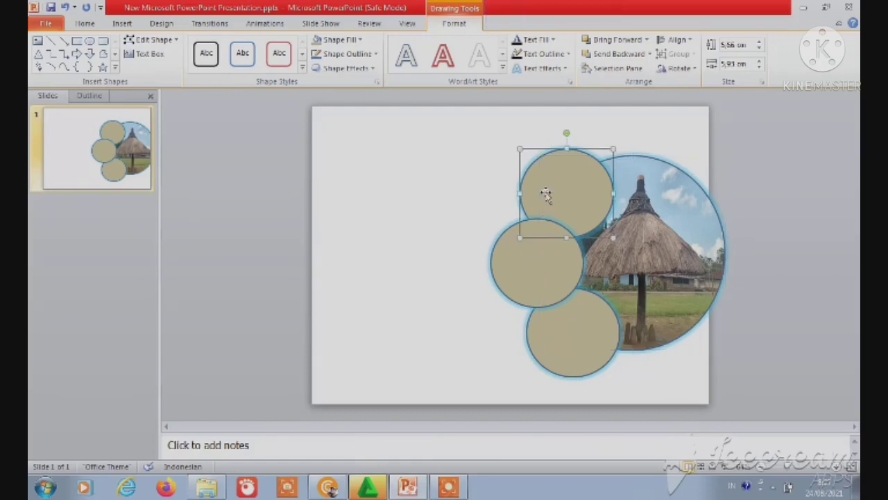
pyautogui.keyDown('shift'); pyautogui.click(530, 258); pyautogui.keyUp('shift')
pyautogui.keyDown('shift'); pyautogui.click(581, 341); pyautogui.keyUp('shift')
pyautogui.press('Left')
pyautogui.press('Left')
pyautogui.press('Left')
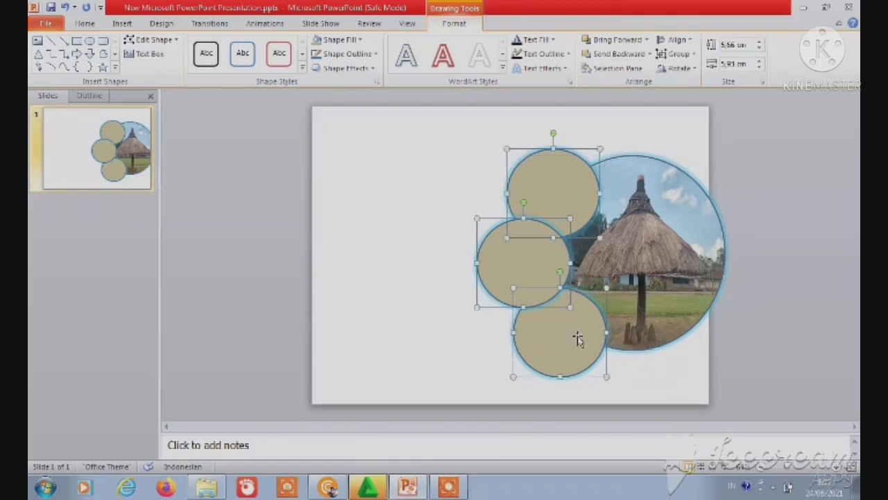
pyautogui.press('Left')
pyautogui.click(454, 309)
pyautogui.click(543, 199)
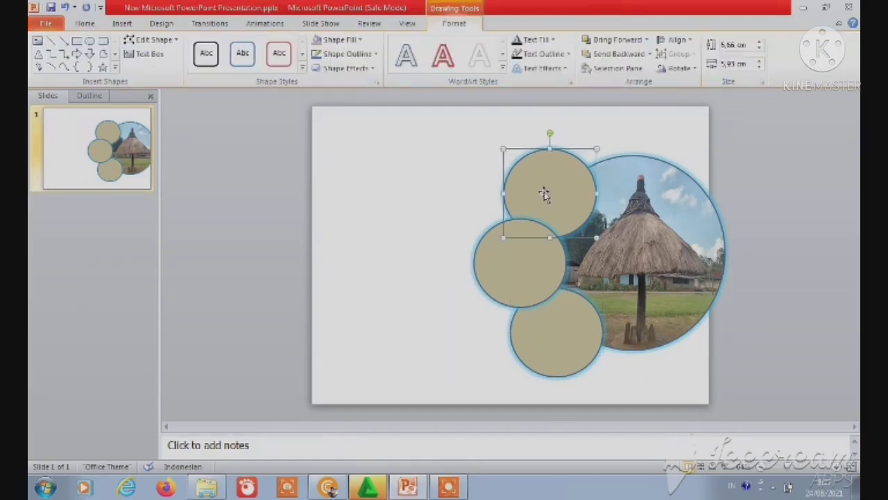
# Fill the top small circle with the round woven tray photo.
pyautogui.rightClick(544, 192)
pyautogui.rightClick(543, 187)
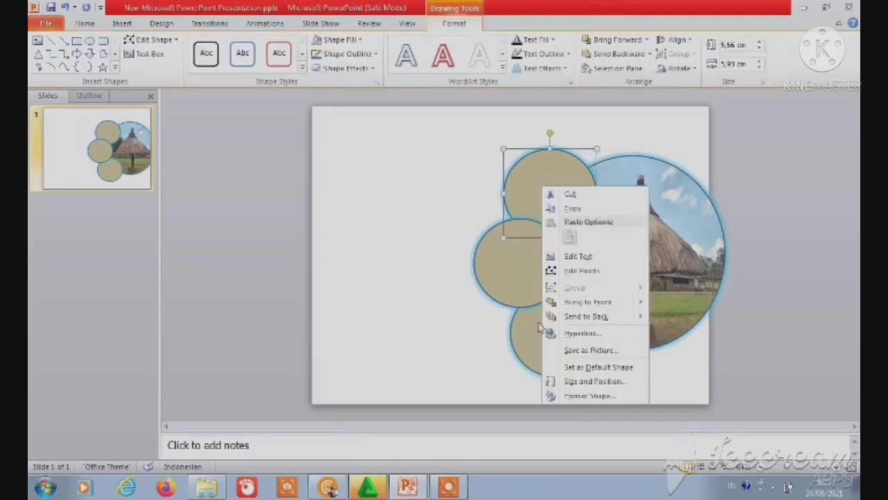
pyautogui.click(571, 395)
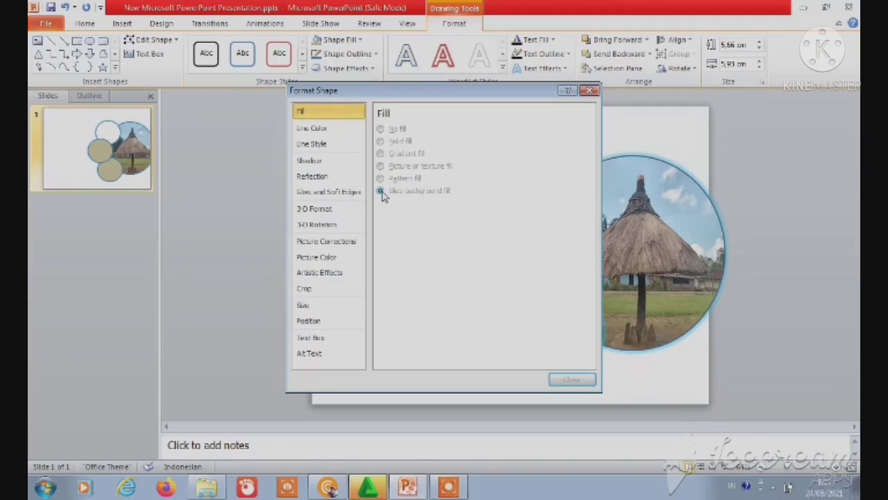
pyautogui.click(380, 179)
pyautogui.click(380, 166)
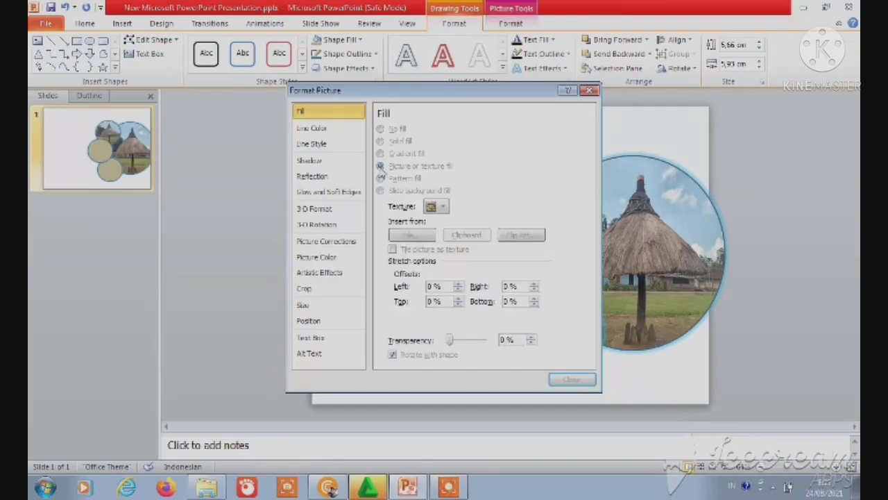
pyautogui.click(416, 236)
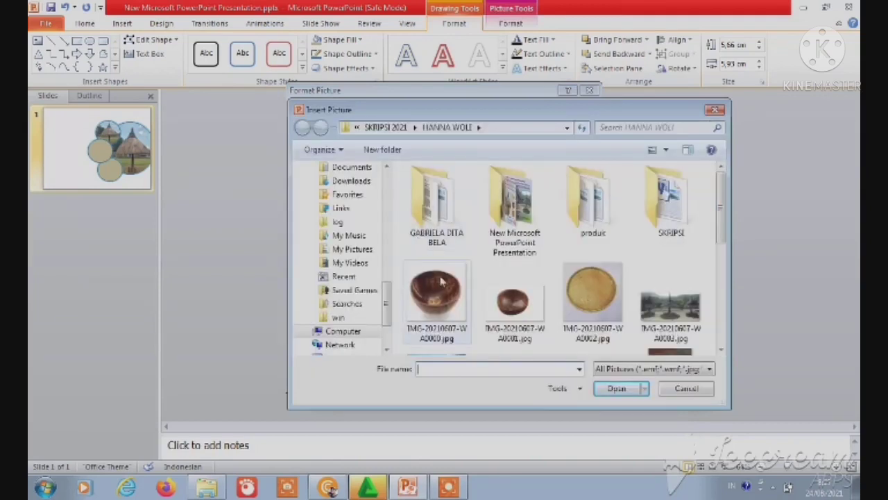
pyautogui.click(592, 298)
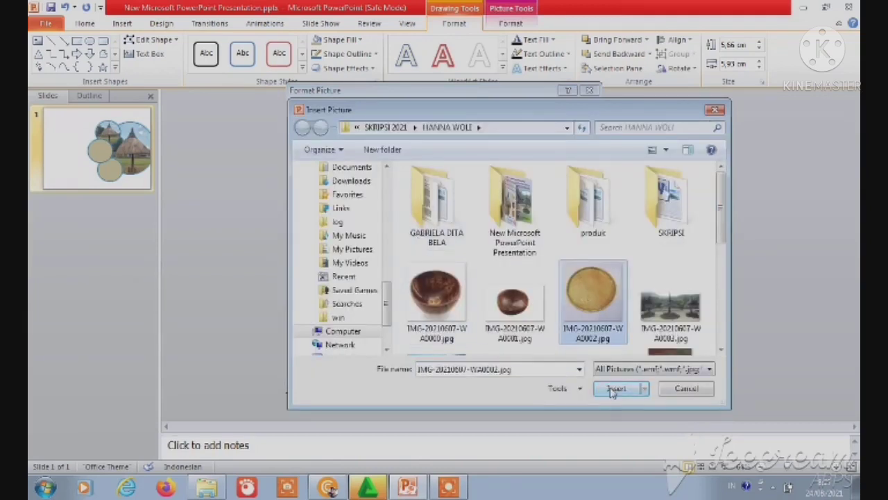
pyautogui.click(615, 388)
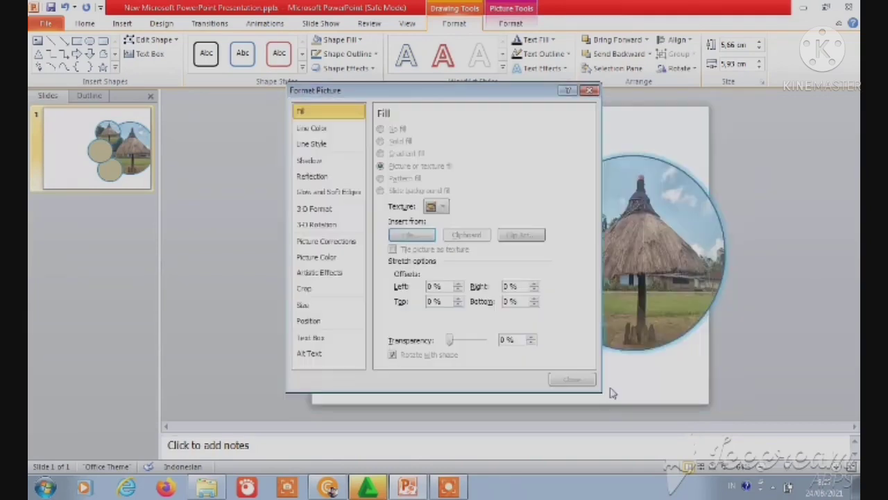
pyautogui.click(576, 381)
# Fill the middle small circle with the wooden bowl photo.
pyautogui.click(517, 274)
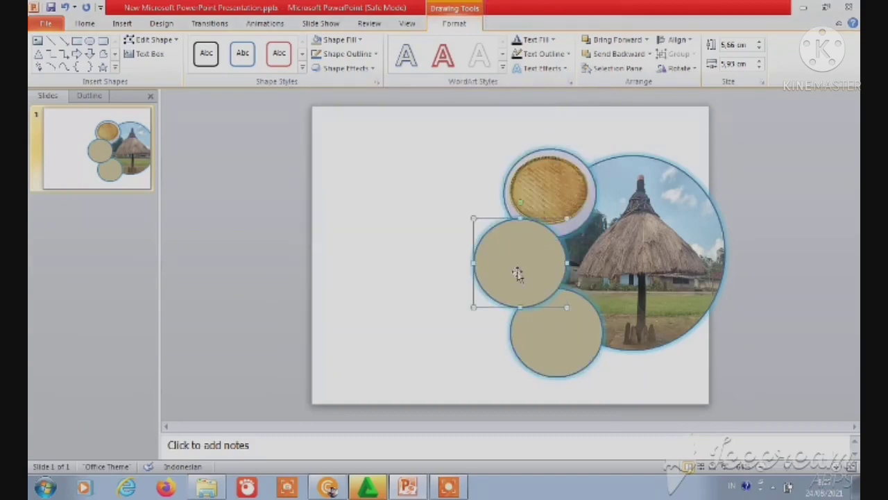
pyautogui.rightClick(514, 271)
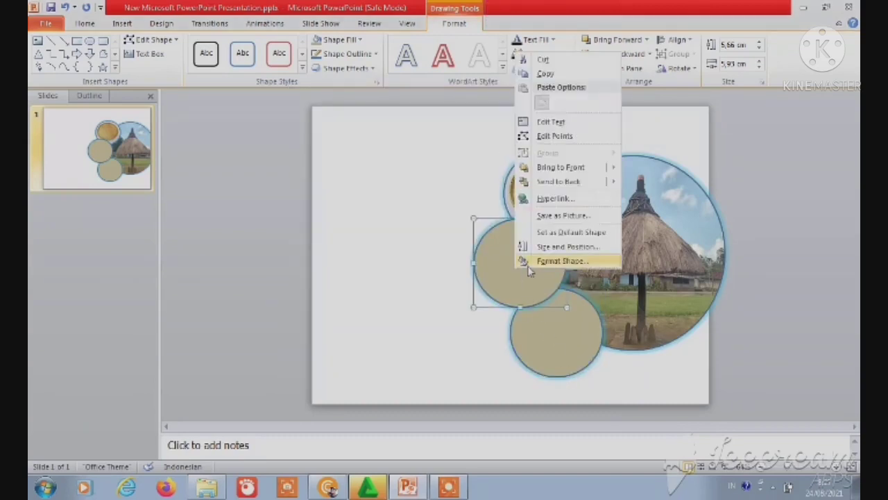
pyautogui.click(531, 263)
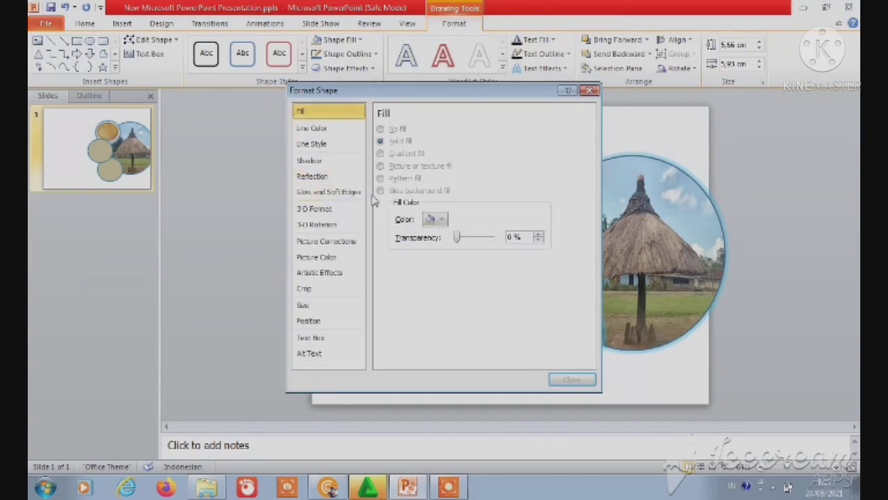
pyautogui.click(381, 166)
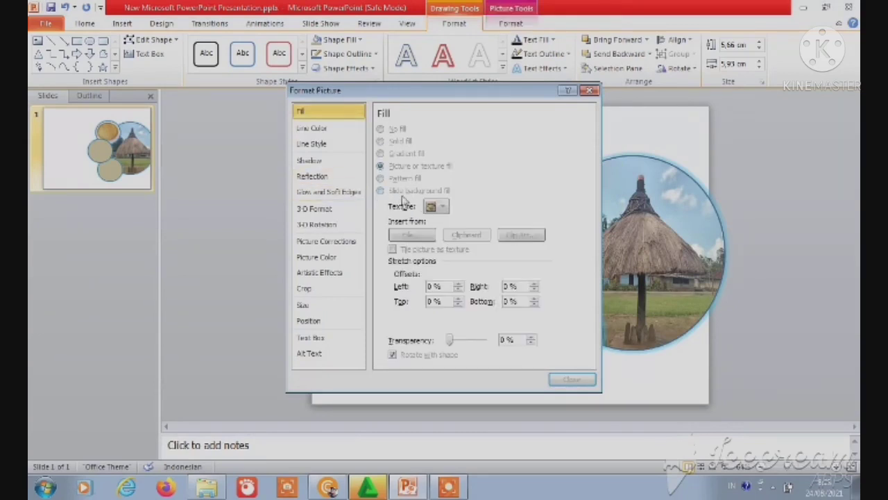
pyautogui.click(414, 236)
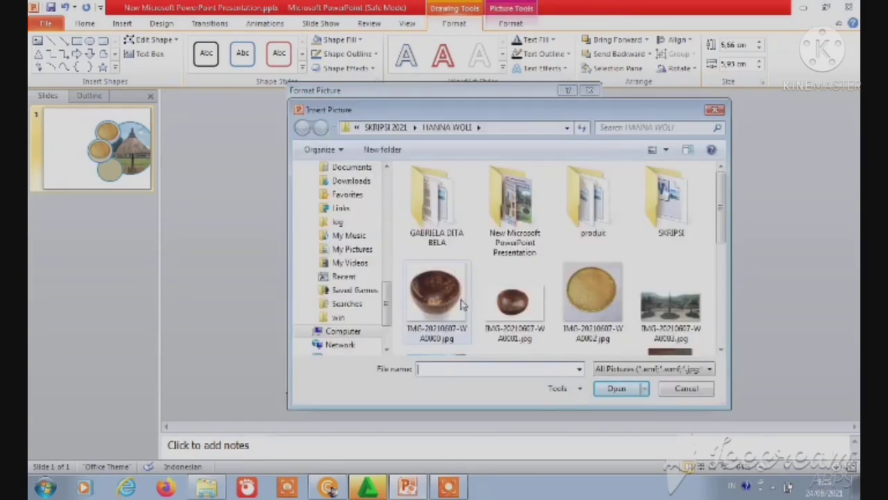
pyautogui.click(437, 295)
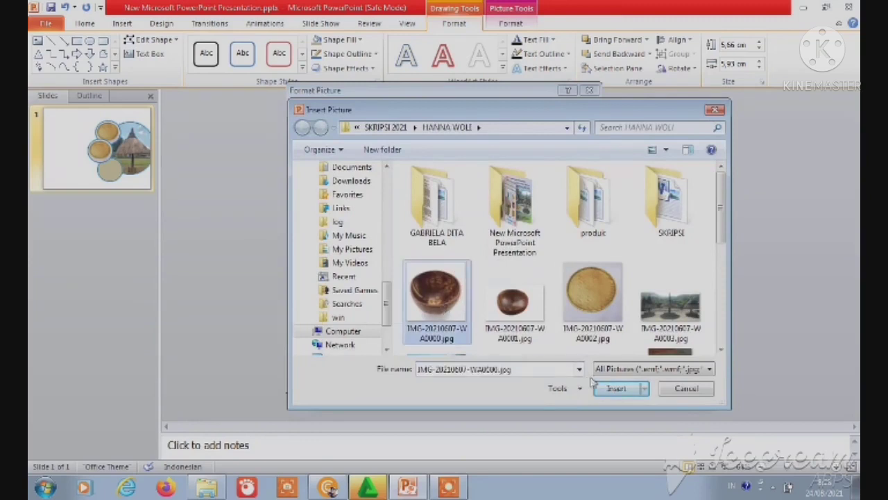
pyautogui.click(617, 389)
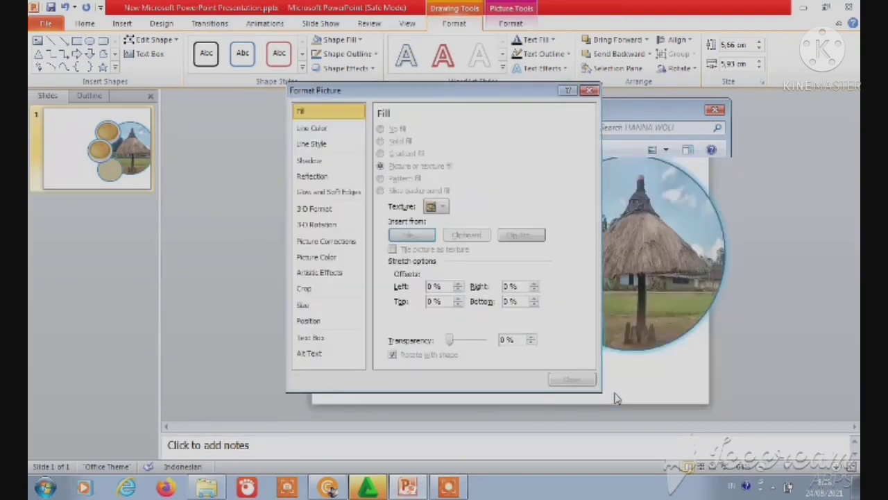
pyautogui.click(574, 381)
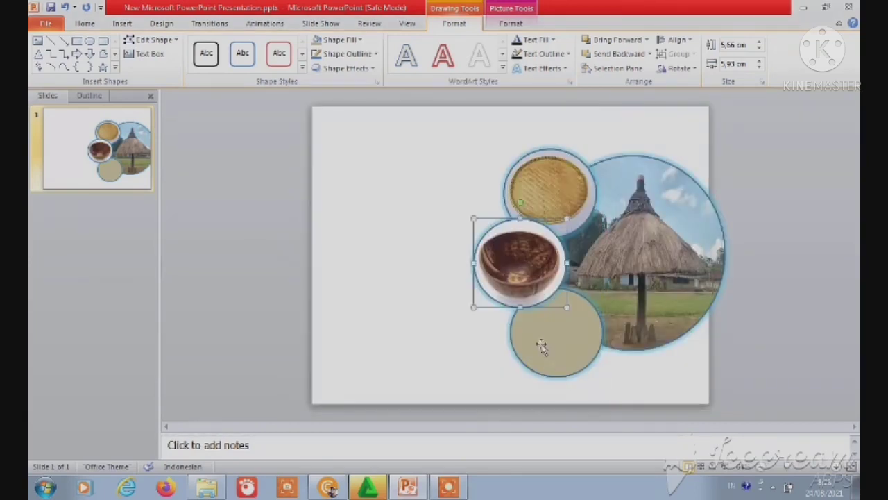
# Fill the bottom small circle with the round basket photo.
pyautogui.click(540, 343)
pyautogui.rightClick(542, 342)
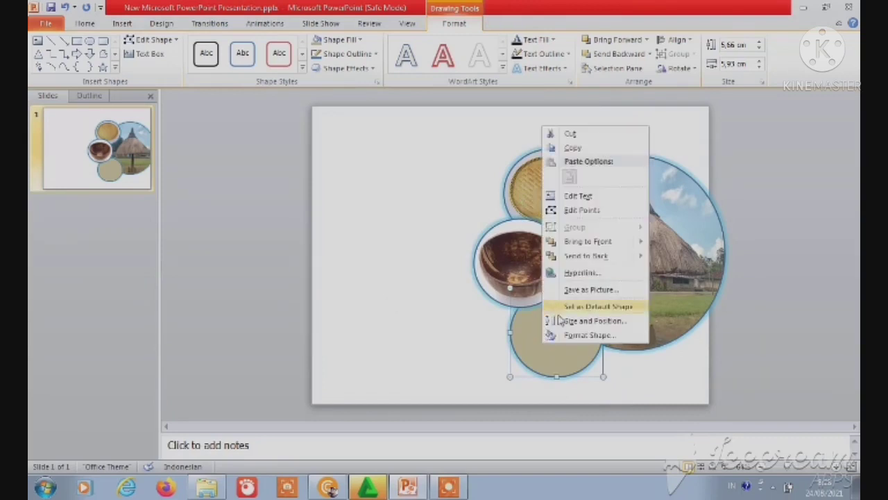
pyautogui.click(575, 336)
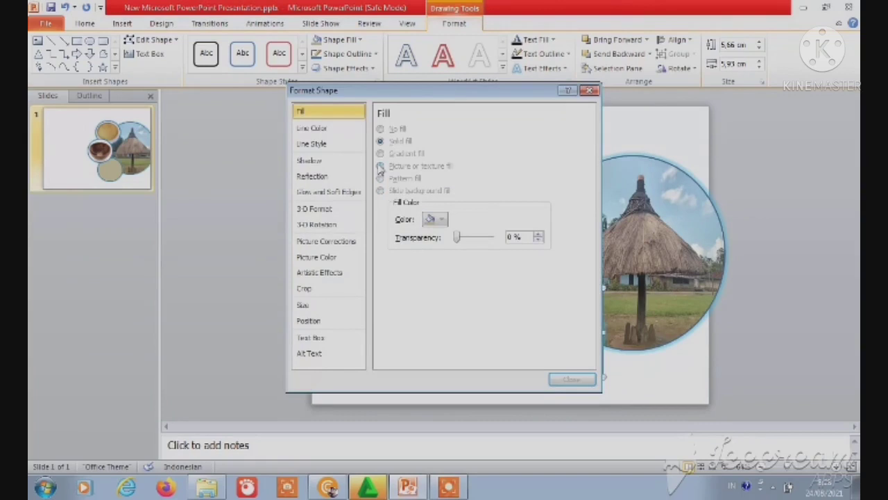
pyautogui.click(380, 166)
pyautogui.click(412, 236)
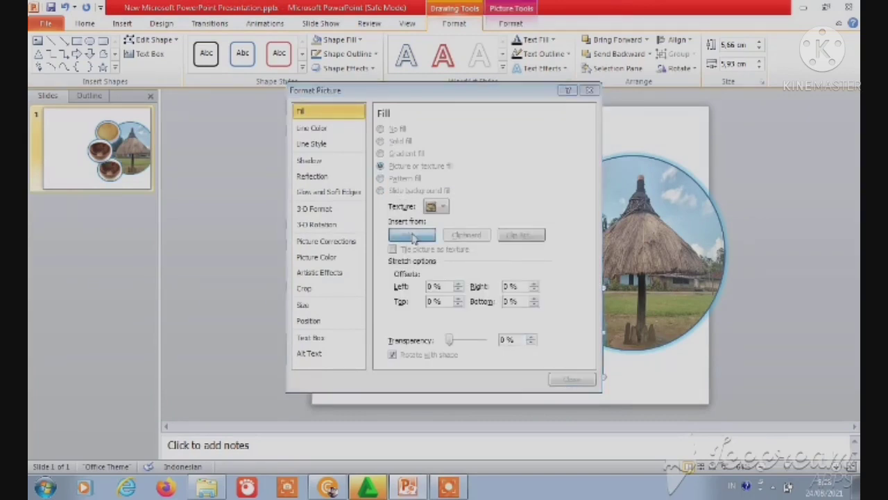
pyautogui.click(532, 314)
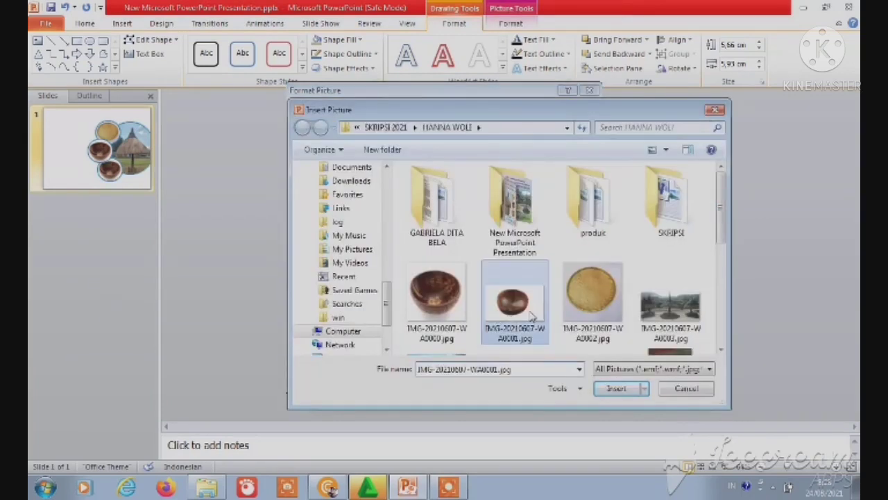
pyautogui.scroll(-1, 531, 314)
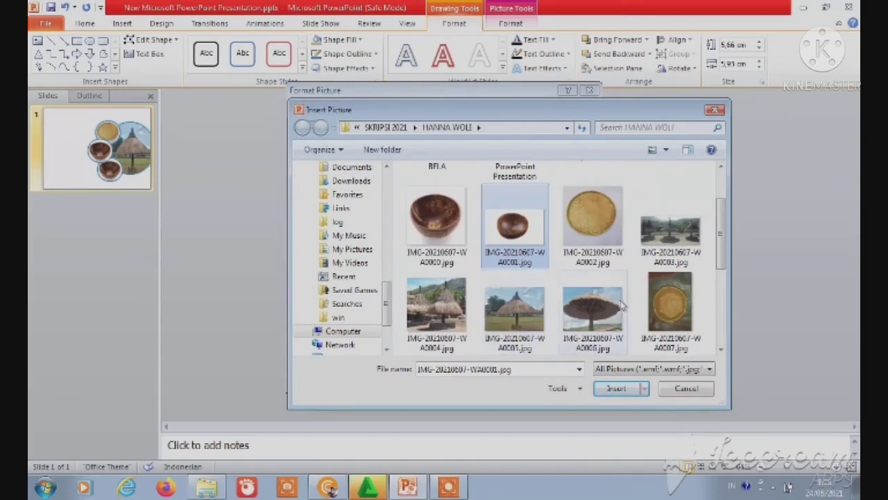
pyautogui.click(665, 314)
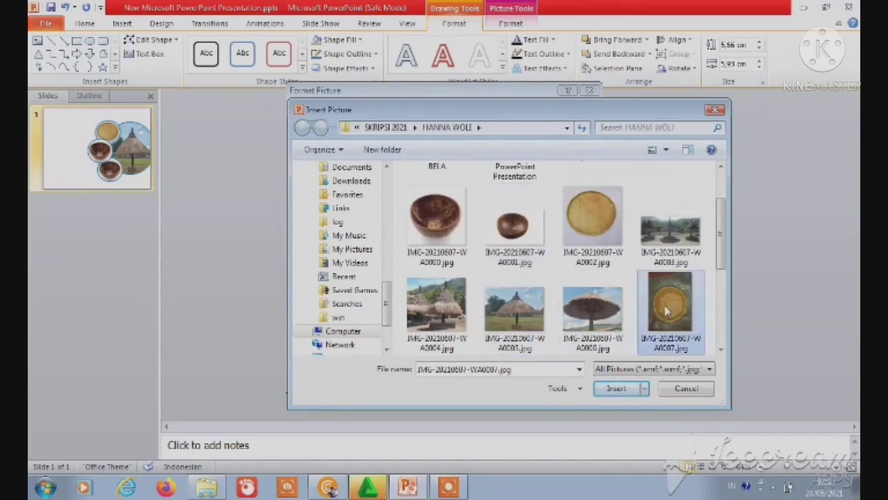
pyautogui.click(614, 389)
pyautogui.click(582, 380)
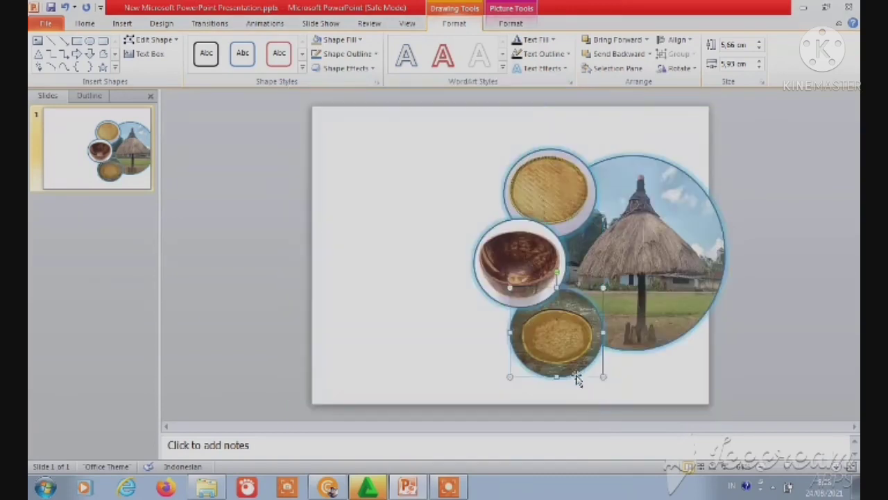
pyautogui.click(476, 358)
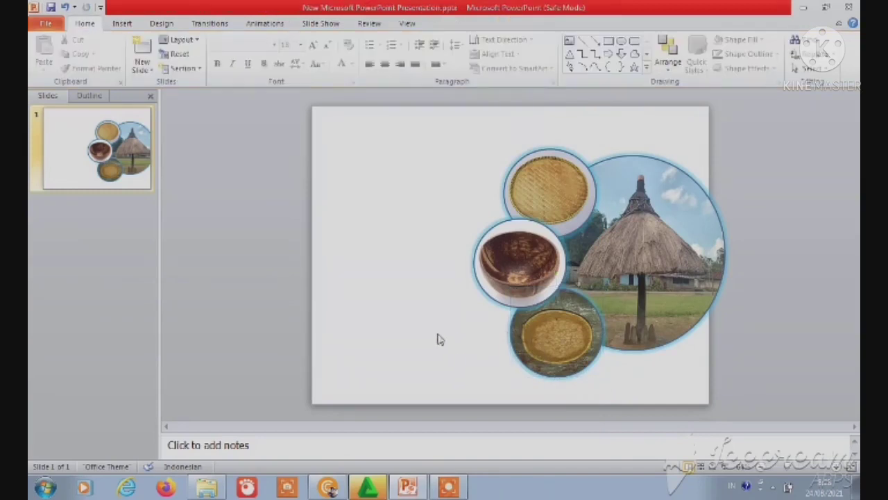
# Select the tray, bowl and basket circles together and nudge them one step up and one left.
pyautogui.click(510, 201)
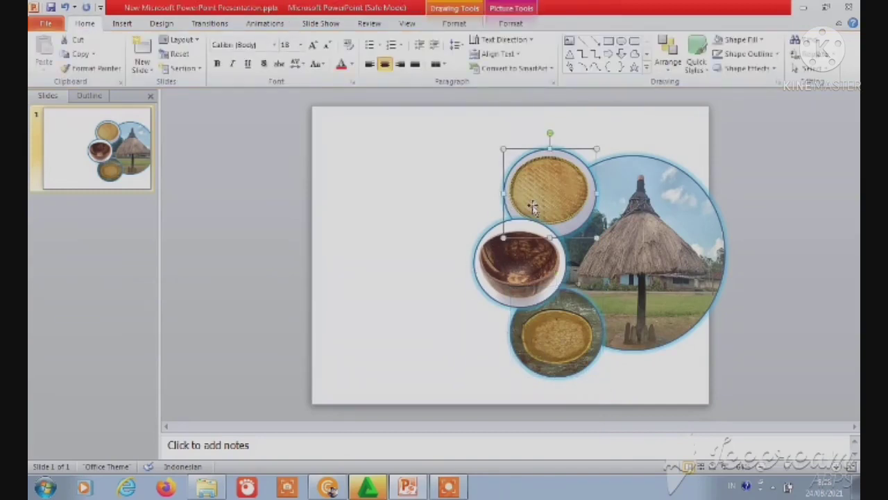
pyautogui.keyDown('shift'); pyautogui.click(545, 252); pyautogui.keyUp('shift')
pyautogui.keyDown('shift'); pyautogui.click(564, 311); pyautogui.keyUp('shift')
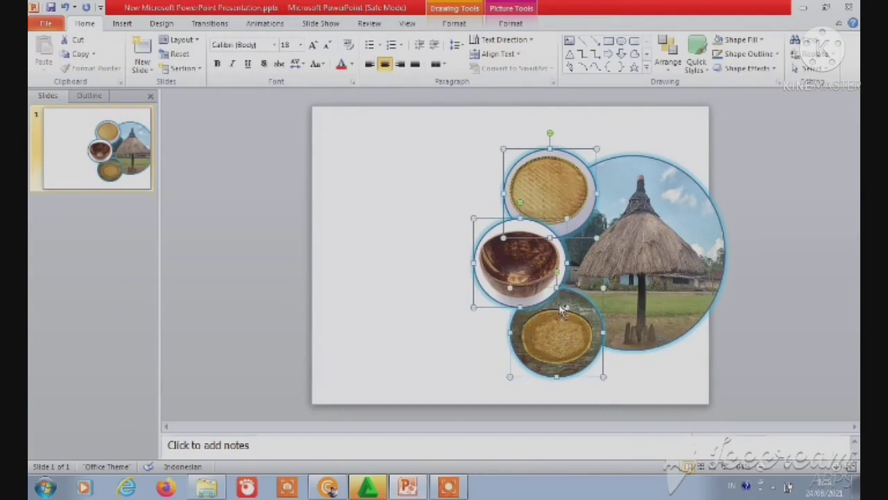
pyautogui.press('Up')
pyautogui.press('Up')
pyautogui.press('Up')
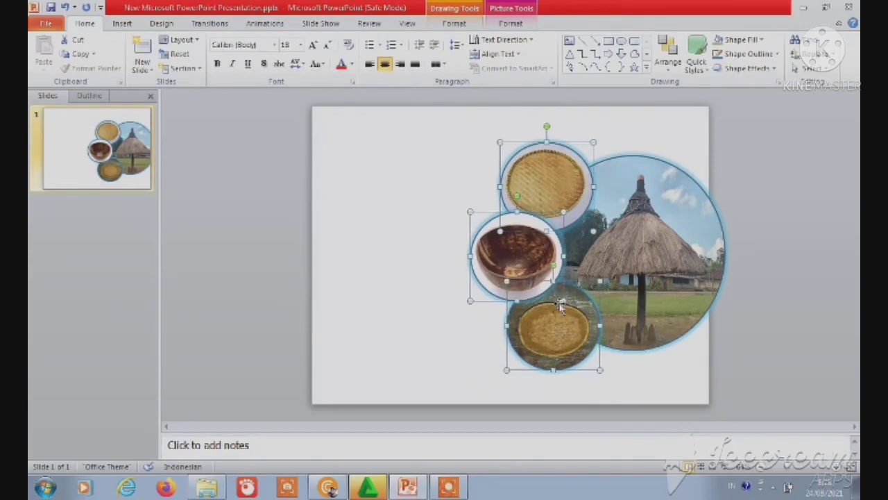
pyautogui.press('Left')
pyautogui.click(466, 321)
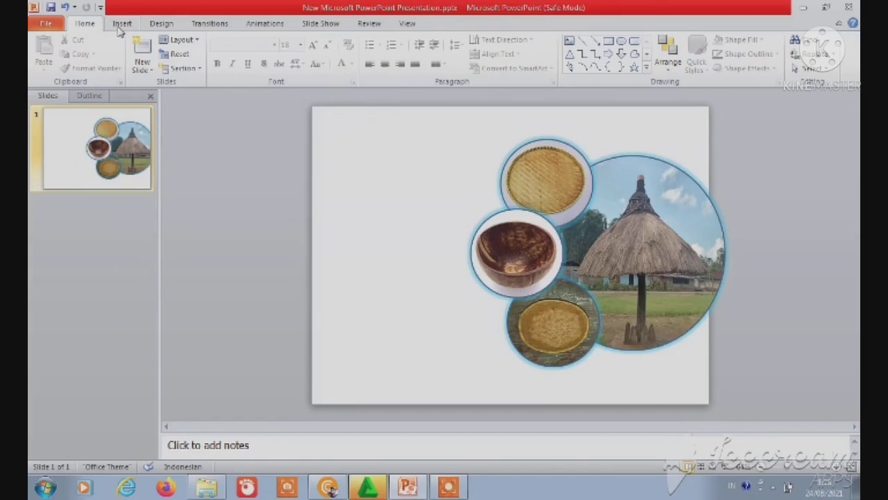
# Browse the WordArt styles on the Insert tab, closing the gallery without inserting one.
pyautogui.click(121, 24)
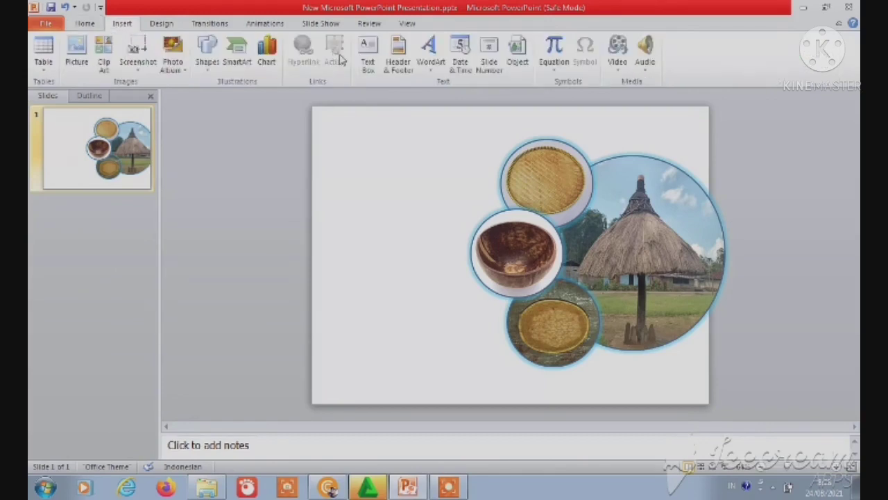
pyautogui.click(430, 63)
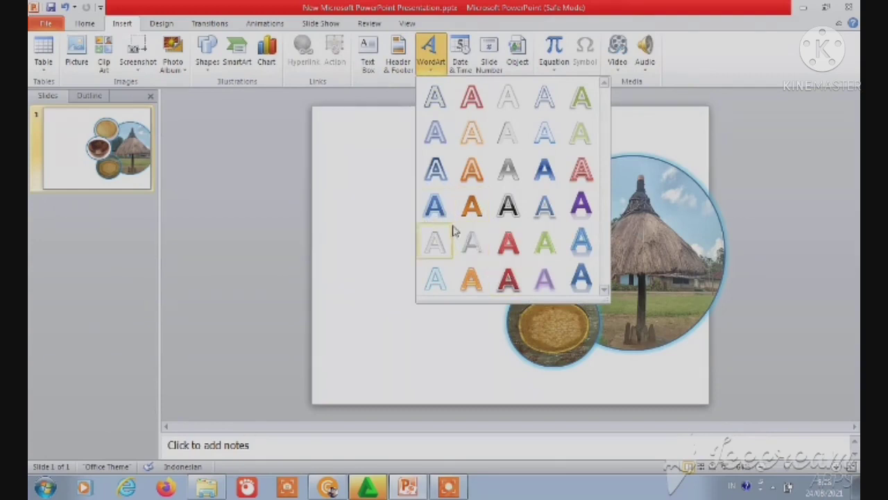
pyautogui.press('Escape')
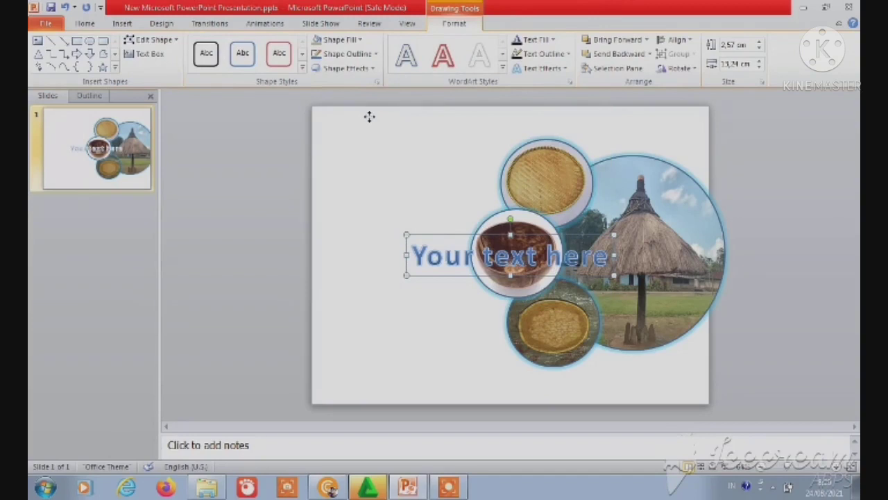
# Widen the WordArt box and replace its placeholder text with 'LEMBAR KERJA ANAK'.
pyautogui.moveTo(366, 118); pyautogui.dragTo(367, 119)
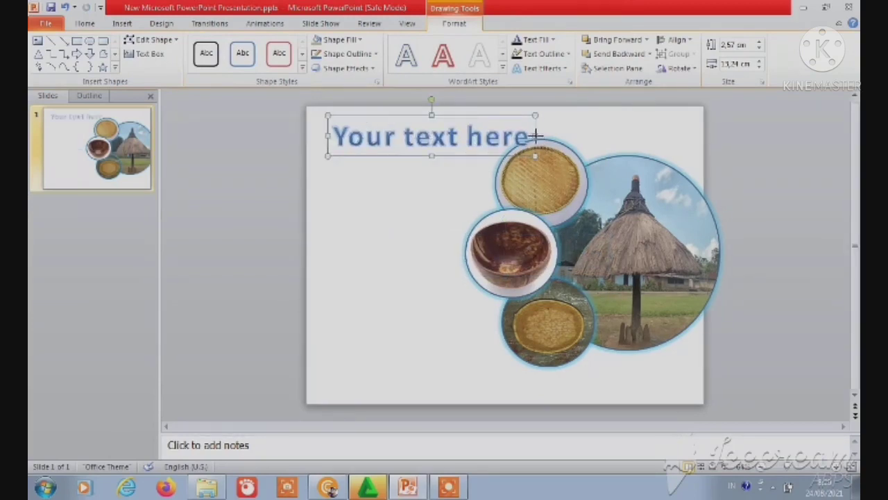
pyautogui.moveTo(535, 136); pyautogui.dragTo(581, 136)
pyautogui.moveTo(356, 137)
pyautogui.mouseDown()
pyautogui.moveTo(486, 138)
pyautogui.moveTo(562, 149)
pyautogui.mouseUp()
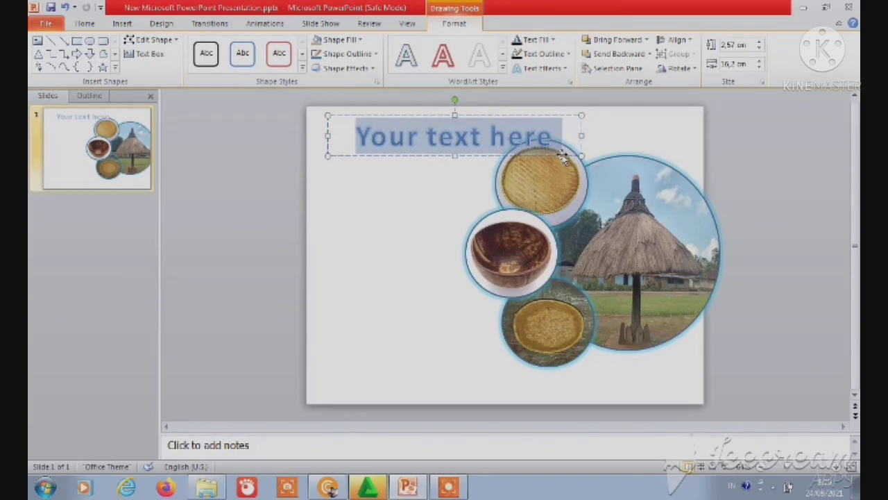
pyautogui.write('LEM')
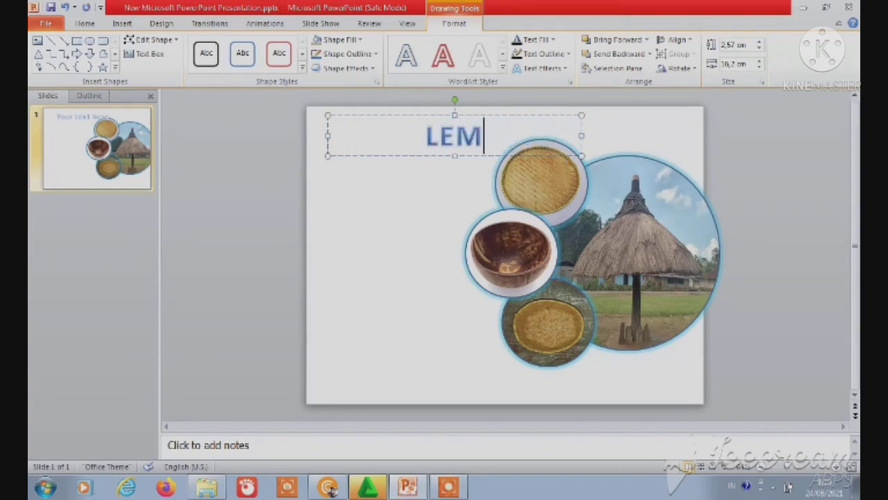
pyautogui.write('BART')
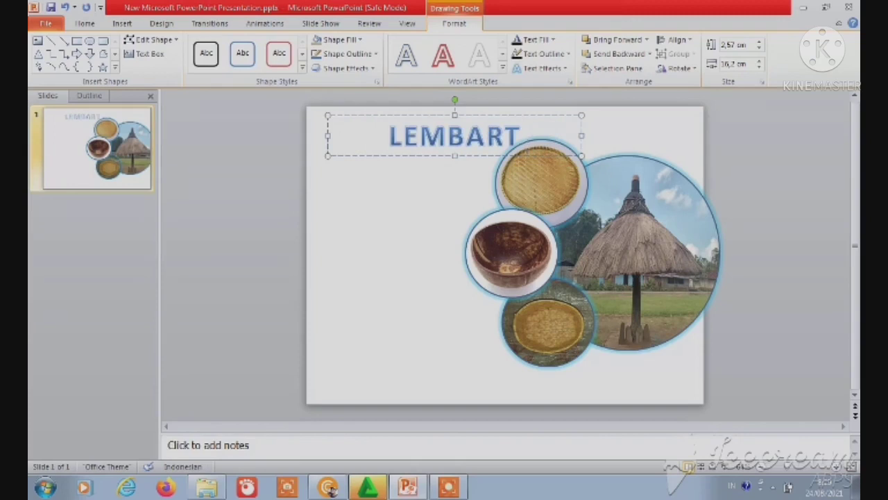
pyautogui.press('BackSpace')
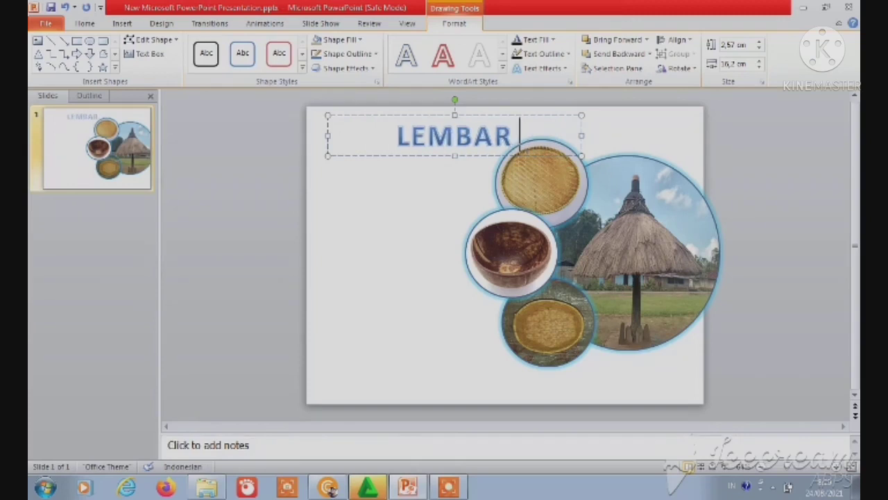
pyautogui.write('K')
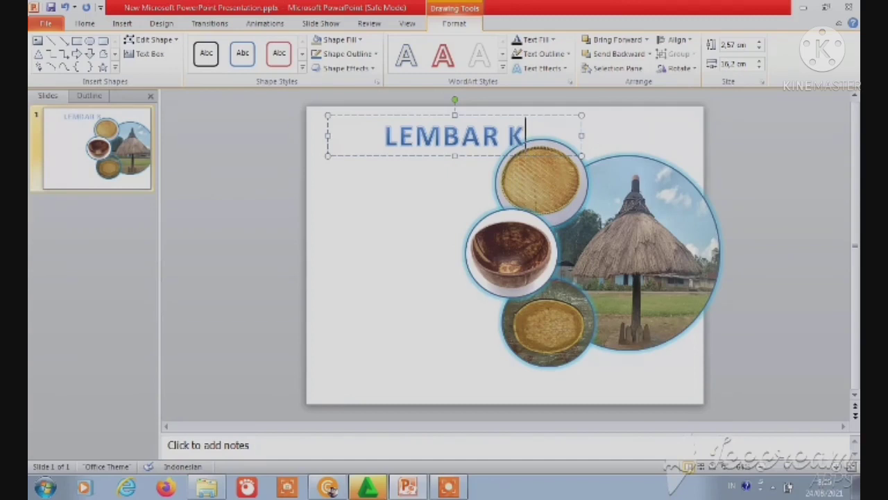
pyautogui.write('ERJA')
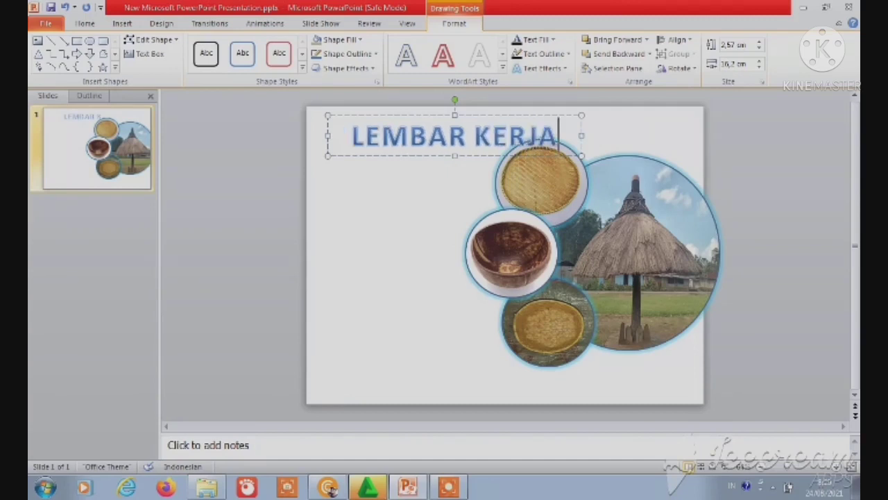
pyautogui.write(' ANA')
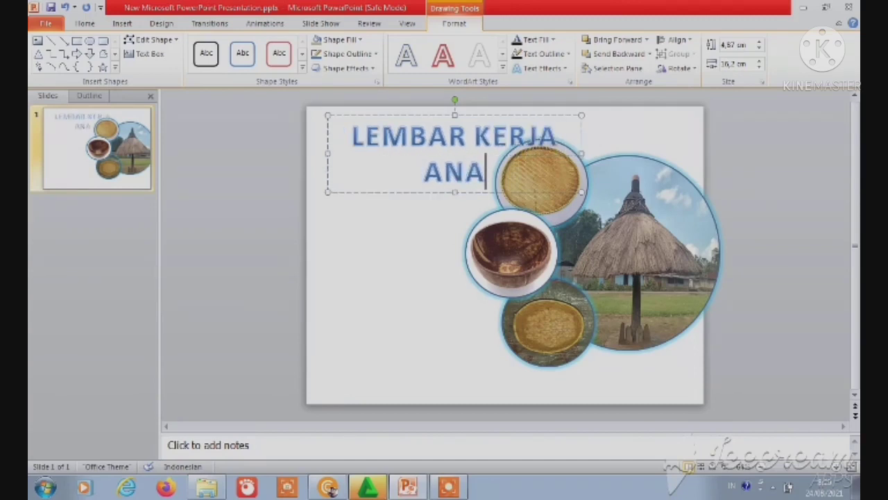
pyautogui.write('K')
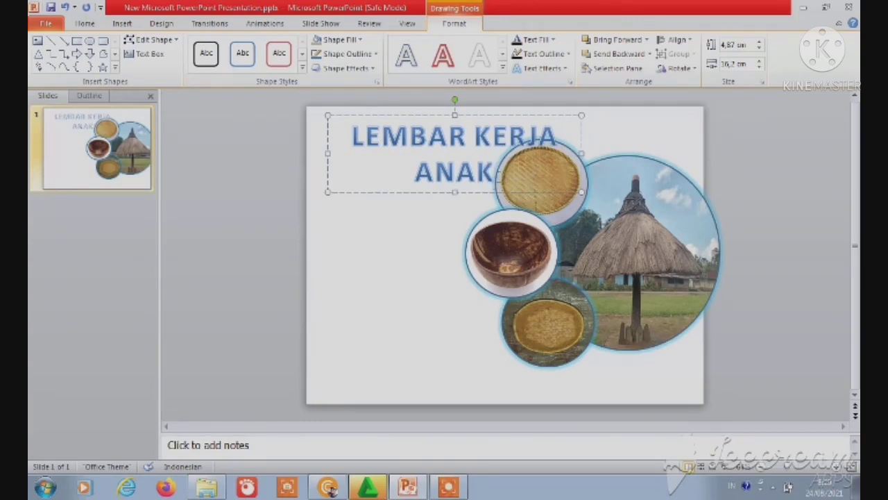
# Widen the title box to fit one line, nudge it up and left, and select its text.
pyautogui.click(587, 151)
pyautogui.moveTo(586, 152); pyautogui.dragTo(670, 153)
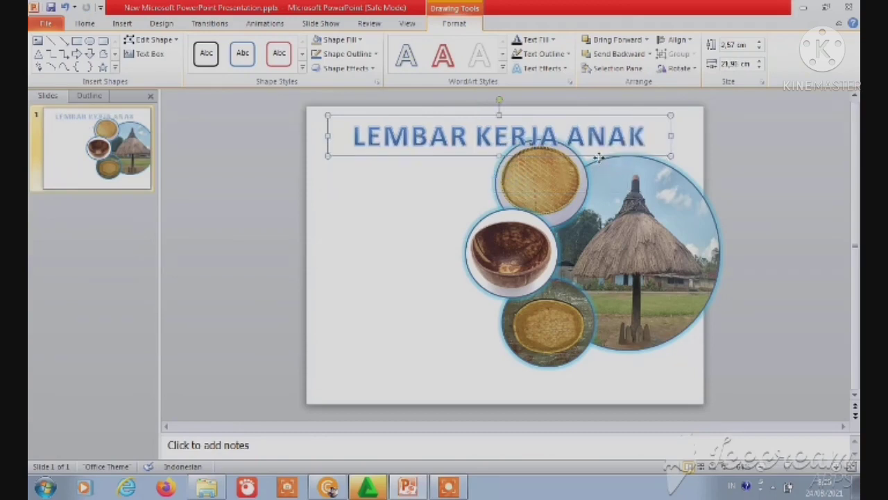
pyautogui.press('Up')
pyautogui.press('Up')
pyautogui.press('Left')
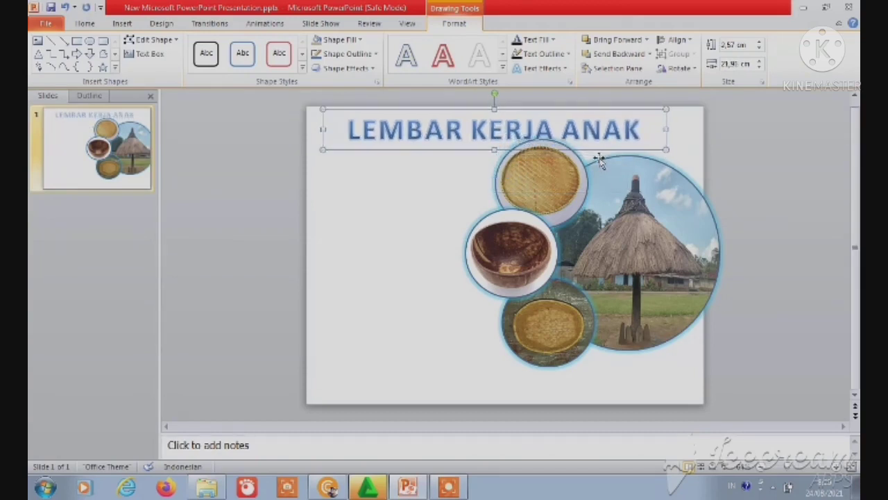
pyautogui.press('Left')
pyautogui.press('Left')
pyautogui.press('Left')
pyautogui.press('Left')
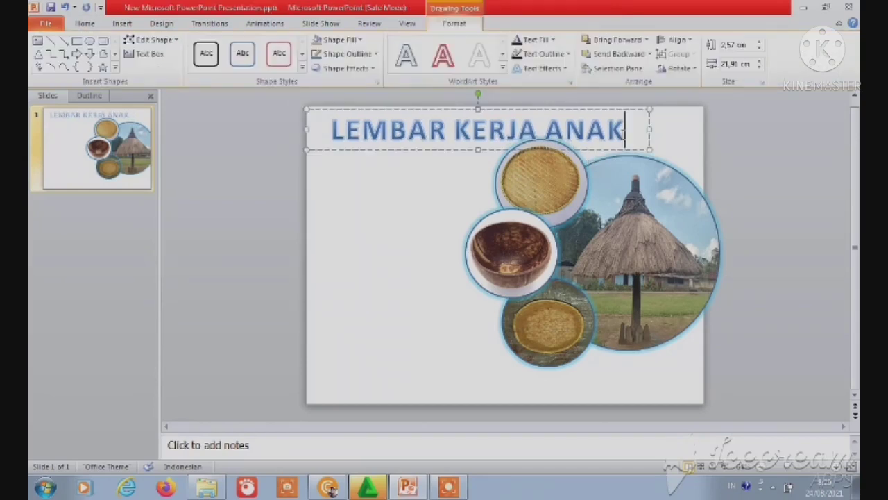
pyautogui.moveTo(625, 135); pyautogui.dragTo(319, 143)
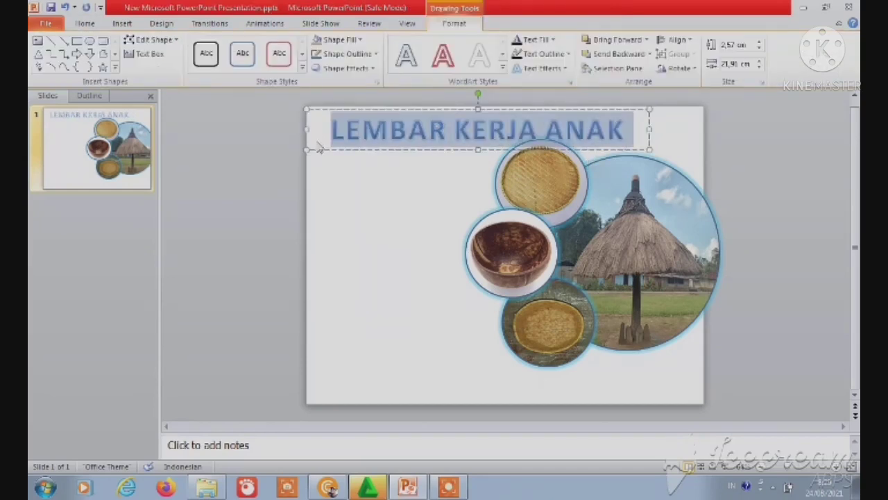
# Set the title text to 40 pt and colour it dark blue.
pyautogui.click(84, 23)
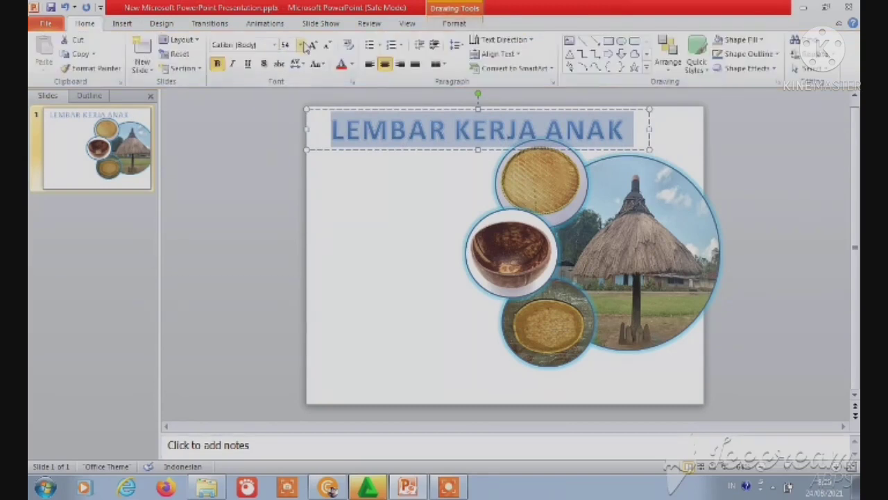
pyautogui.click(300, 45)
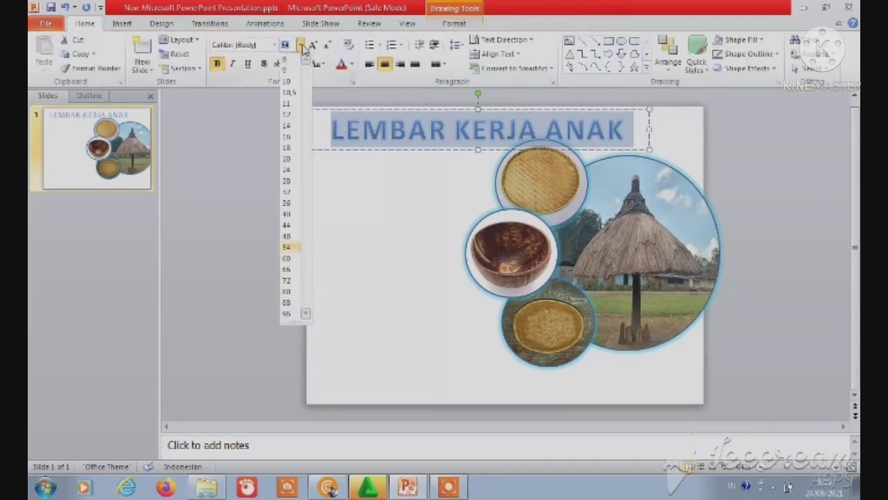
pyautogui.click(290, 216)
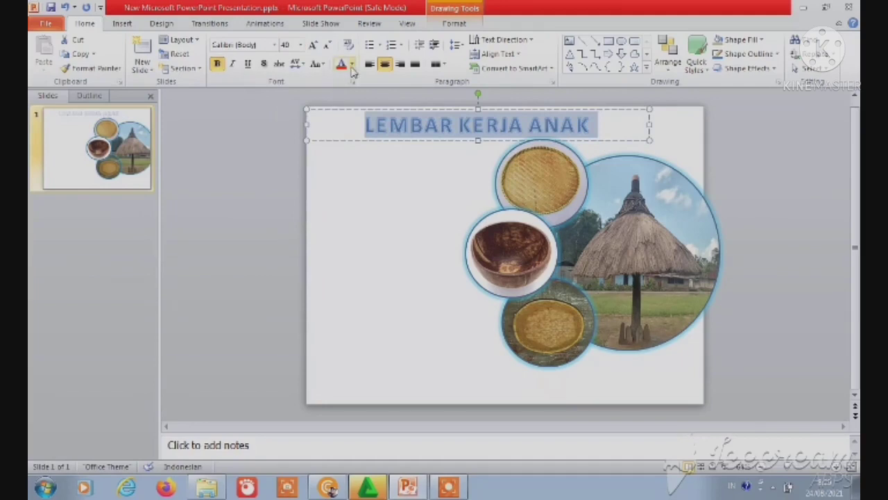
pyautogui.click(352, 64)
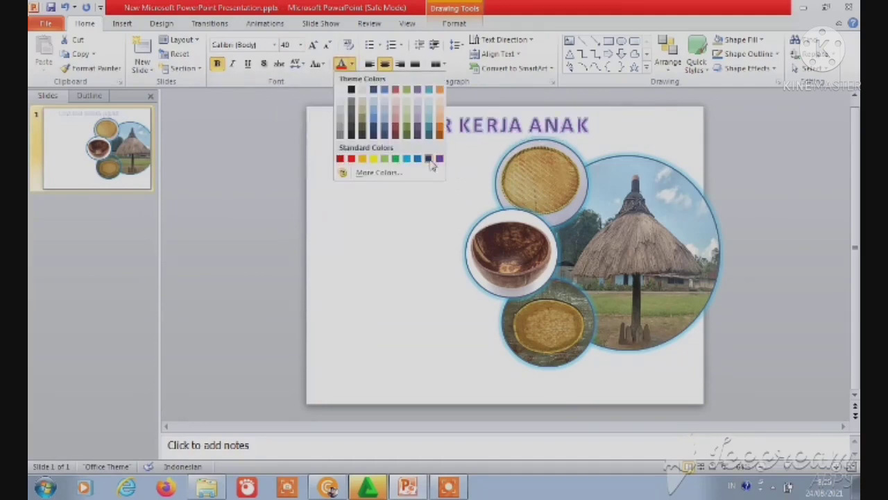
pyautogui.click(441, 159)
# Reposition the title box and Ctrl-drag a copy of it just below.
pyautogui.click(428, 140)
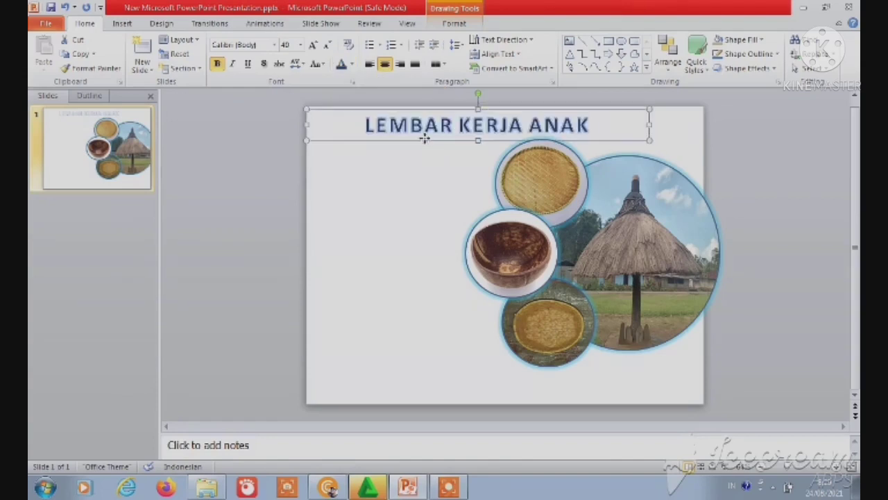
pyautogui.press('Left')
pyautogui.press('Left')
pyautogui.press('Left')
pyautogui.press('Left')
pyautogui.press('Left')
pyautogui.press('Left')
pyautogui.press('Left')
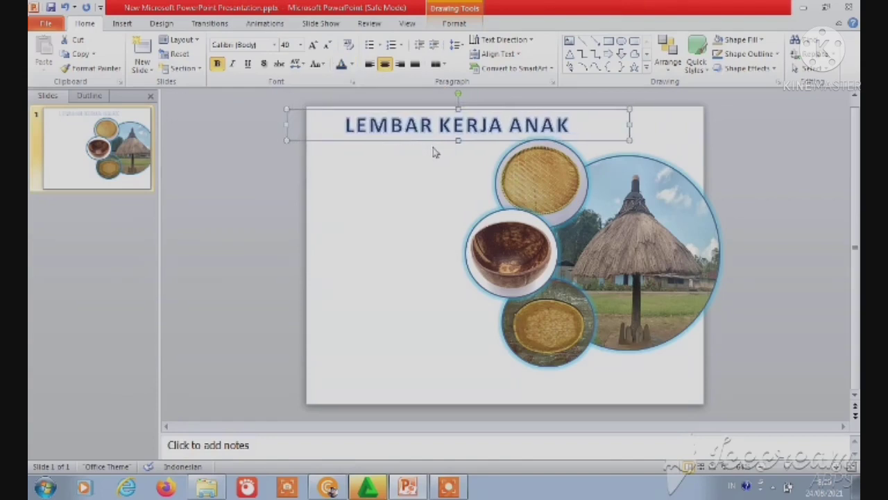
pyautogui.press('Left')
pyautogui.press('Left')
pyautogui.press('Left')
pyautogui.press('Left')
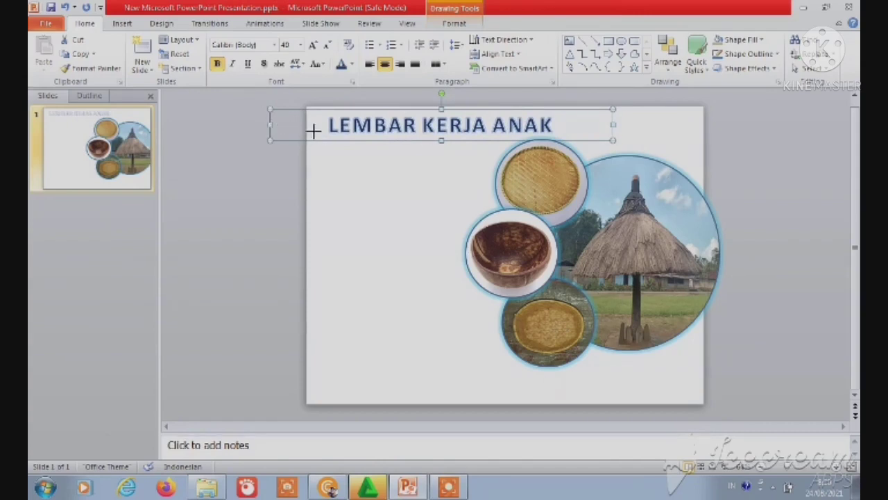
pyautogui.moveTo(270, 129); pyautogui.dragTo(337, 143)
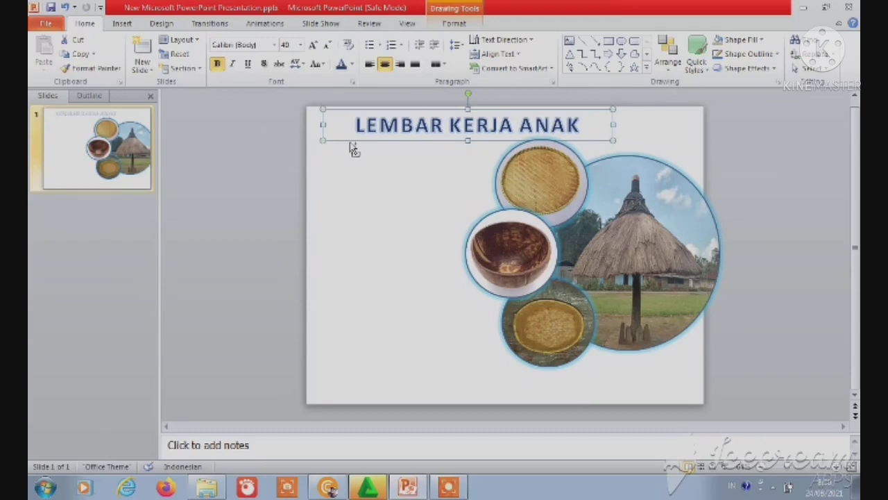
pyautogui.moveTo(353, 149)
pyautogui.mouseDown()
pyautogui.moveTo(377, 153)
pyautogui.moveTo(372, 182)
pyautogui.mouseUp()
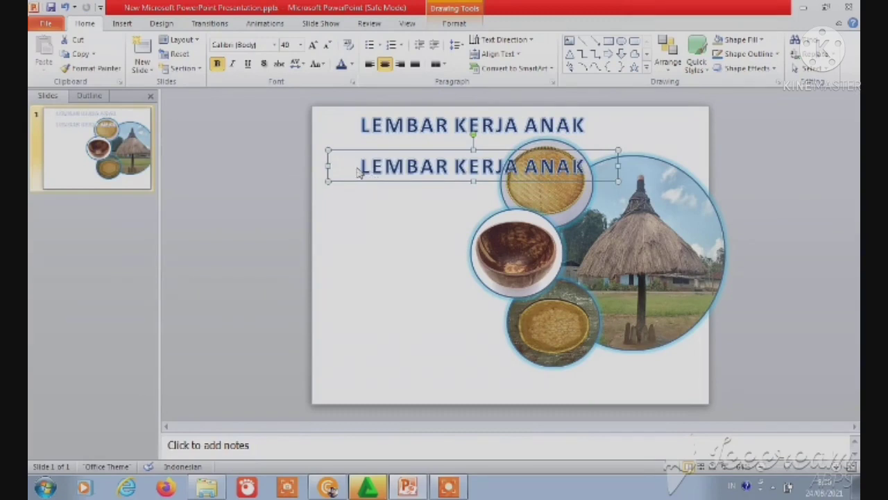
# Replace the copied line's text with 'SETTING ETNOMATEMATIKA NGADA'.
pyautogui.moveTo(361, 167); pyautogui.dragTo(577, 168)
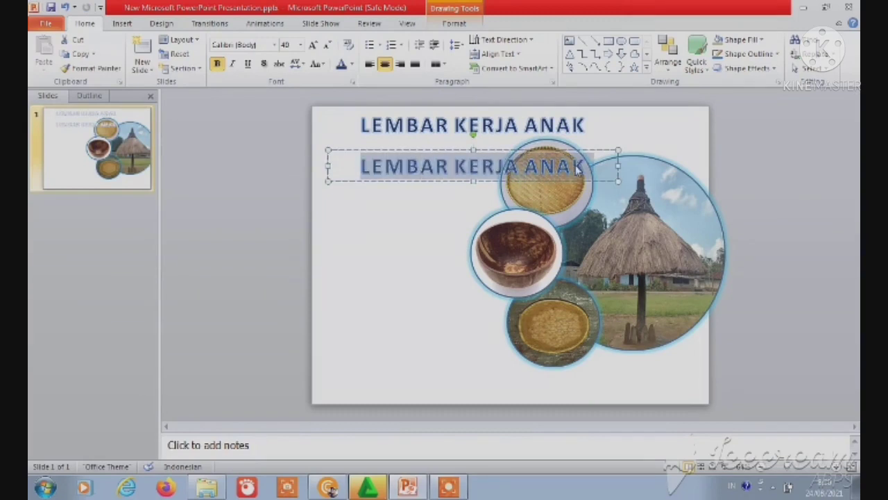
pyautogui.write('SETTING')
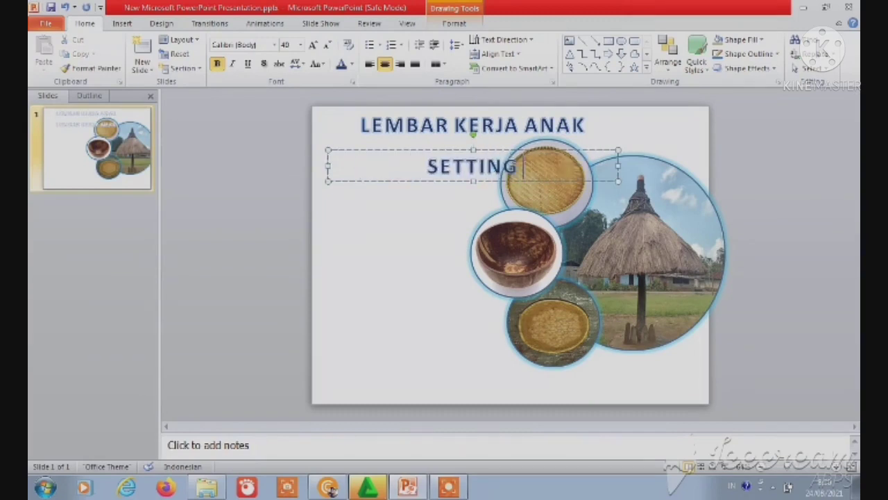
pyautogui.write(' ETN')
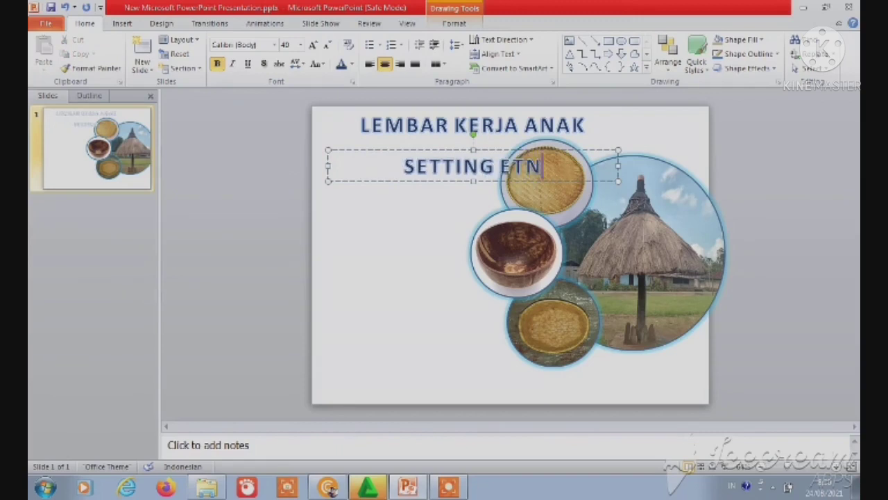
pyautogui.write('OMAT')
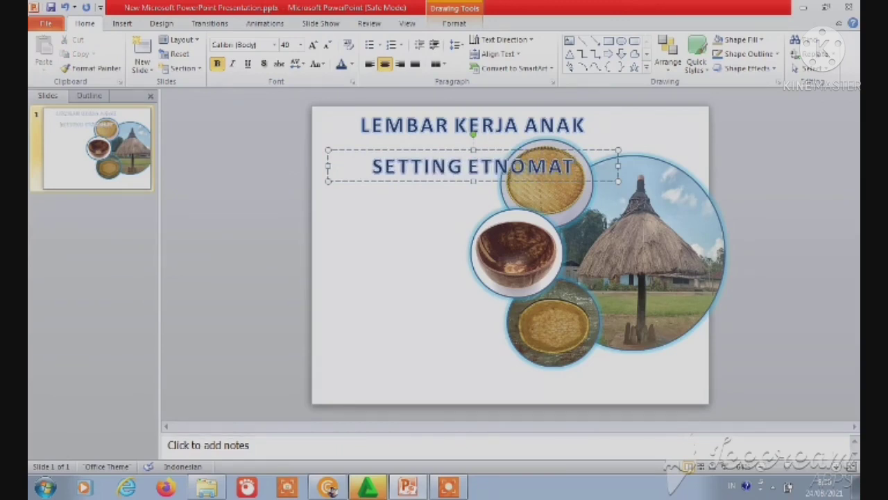
pyautogui.write('IK')
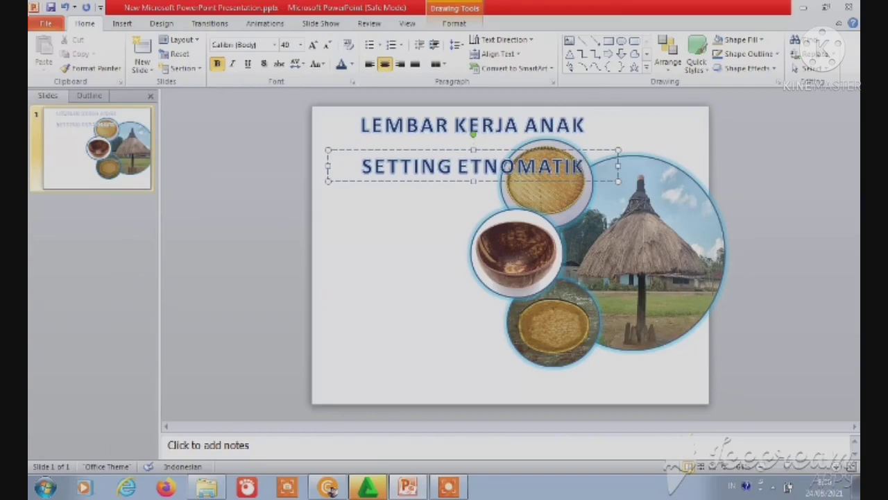
pyautogui.press('BackSpace')
pyautogui.press('BackSpace')
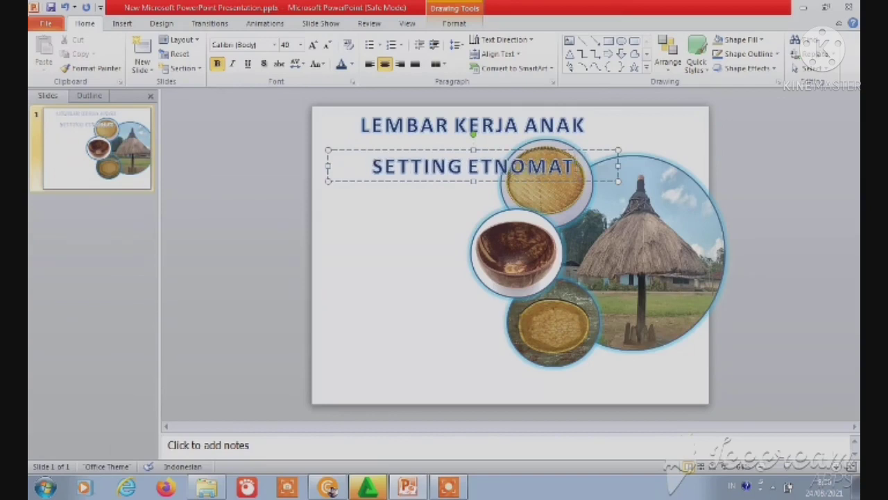
pyautogui.write('EMATIKA')
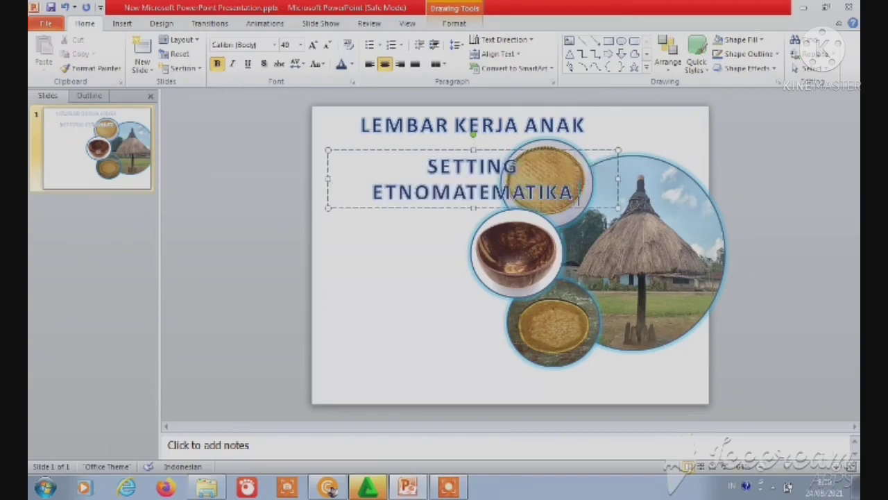
pyautogui.write(' NGA')
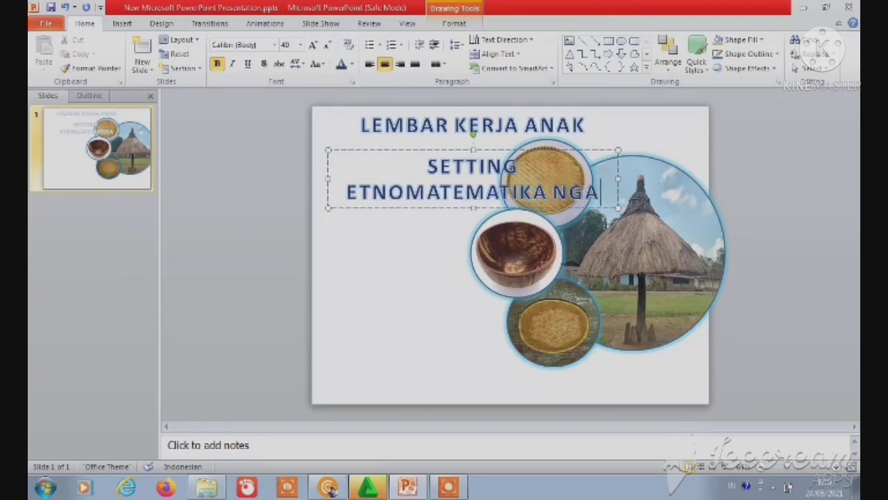
pyautogui.write('DA')
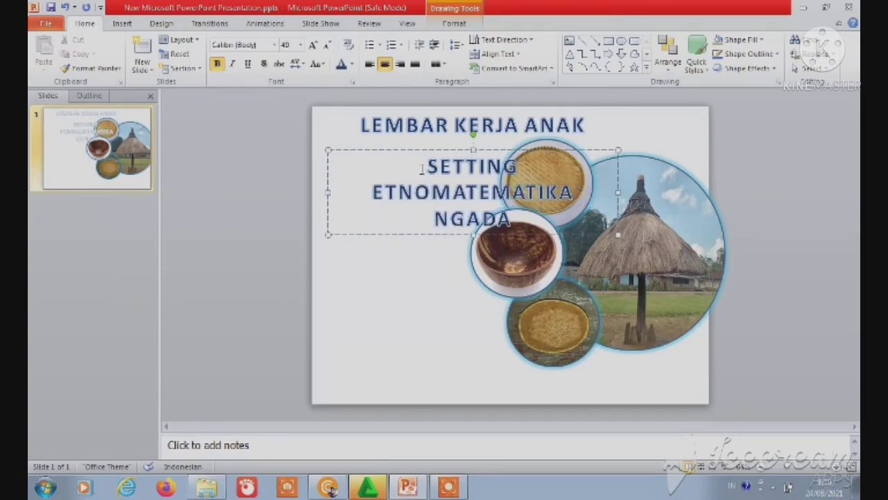
# Widen the subtitle box to the right so the text sits on two lines.
pyautogui.click(620, 193)
pyautogui.moveTo(630, 193); pyautogui.dragTo(653, 194)
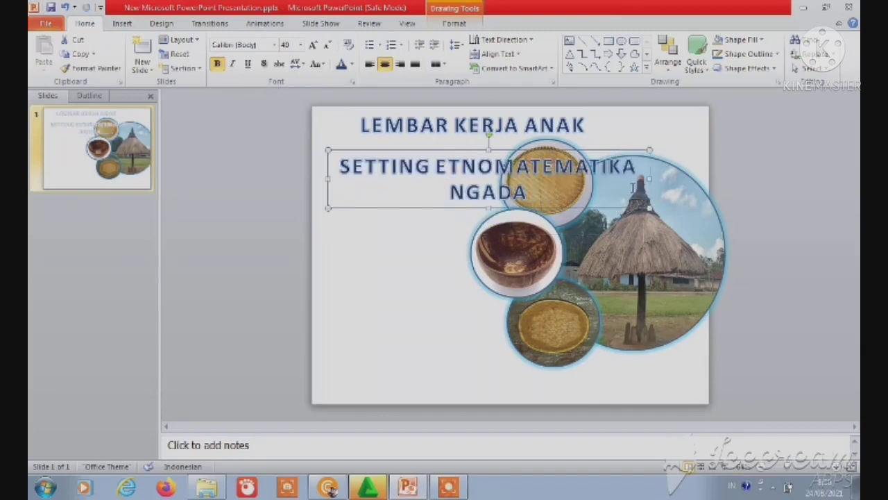
pyautogui.moveTo(650, 179); pyautogui.dragTo(679, 179)
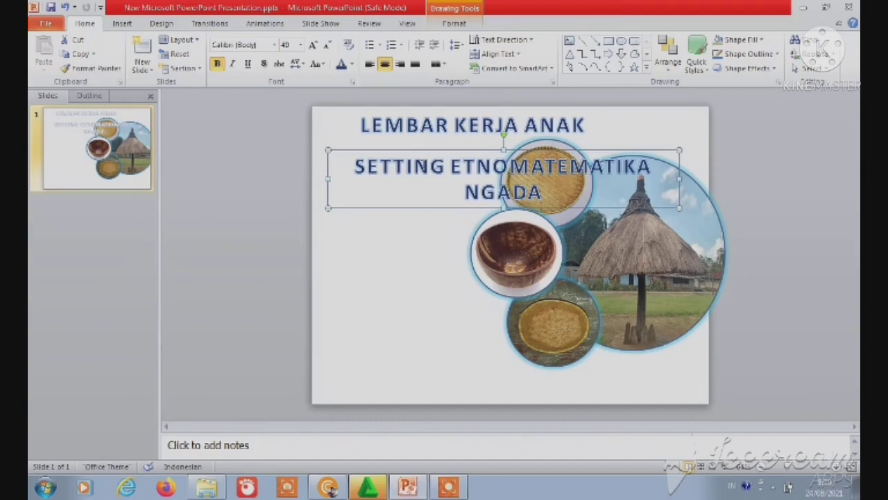
# Change the title to 'LKA SETTING ENTONMATEMATIKA' and widen its box to fit one line.
pyautogui.click(383, 127)
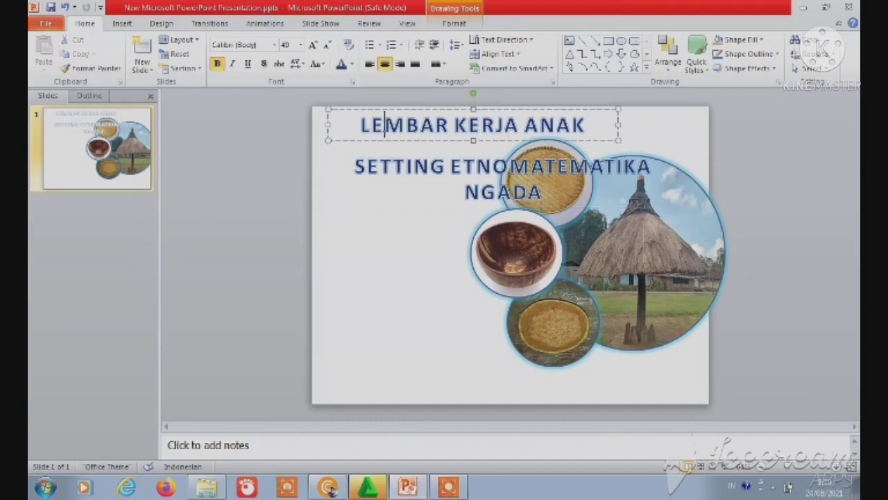
pyautogui.moveTo(359, 128); pyautogui.dragTo(578, 138)
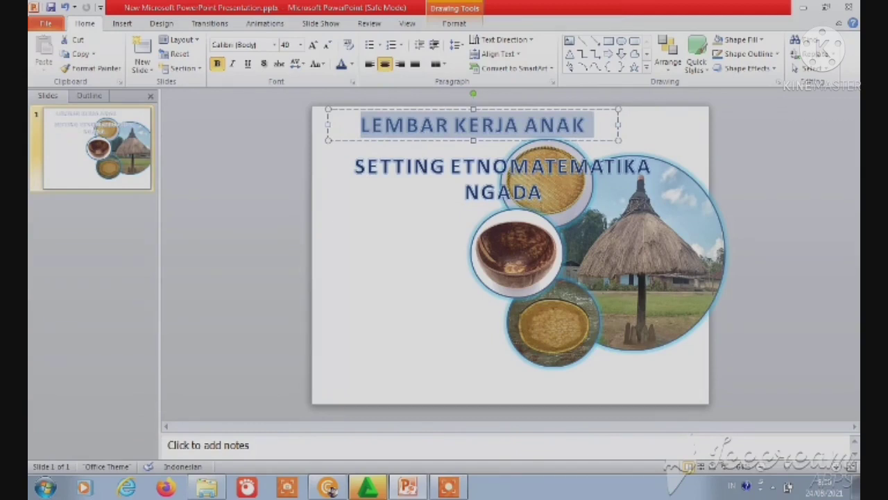
pyautogui.write('LKA S')
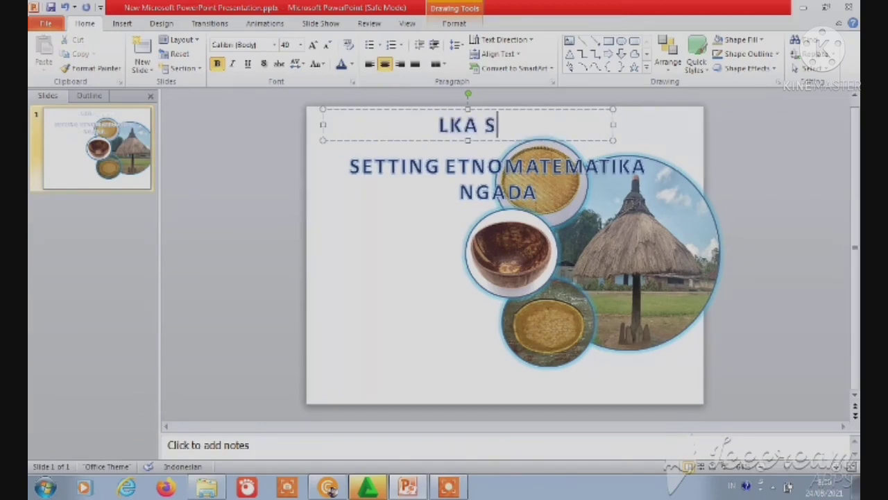
pyautogui.write('ETTING ')
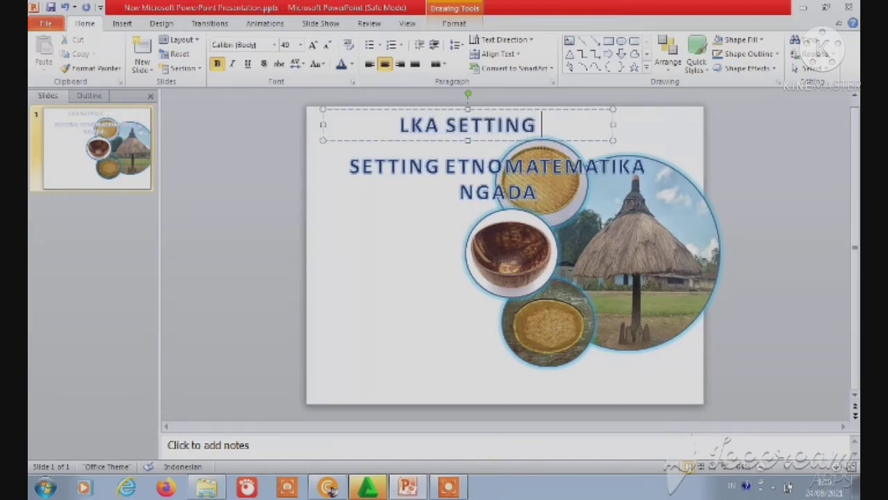
pyautogui.write('ENTON')
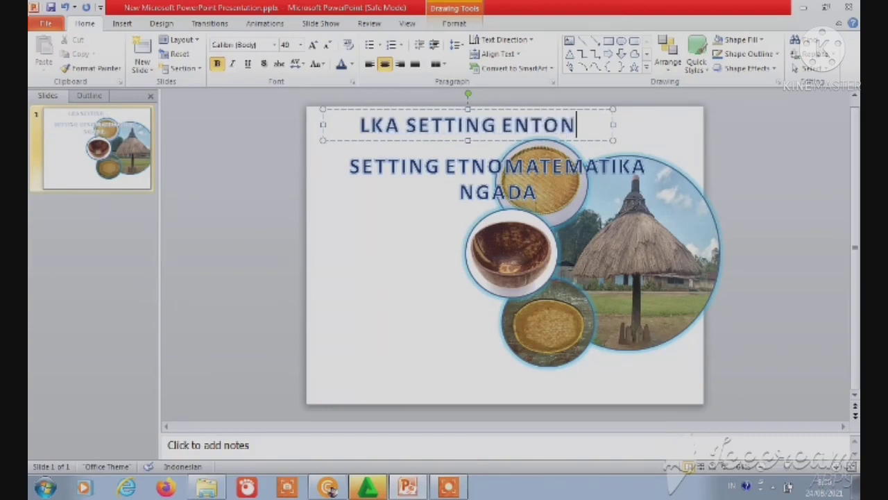
pyautogui.write('MATEMATIKA')
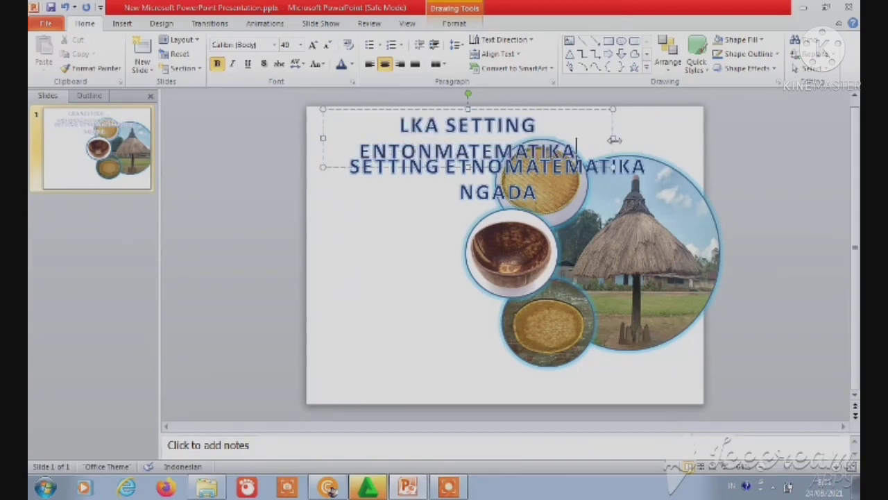
pyautogui.moveTo(613, 138); pyautogui.dragTo(704, 139)
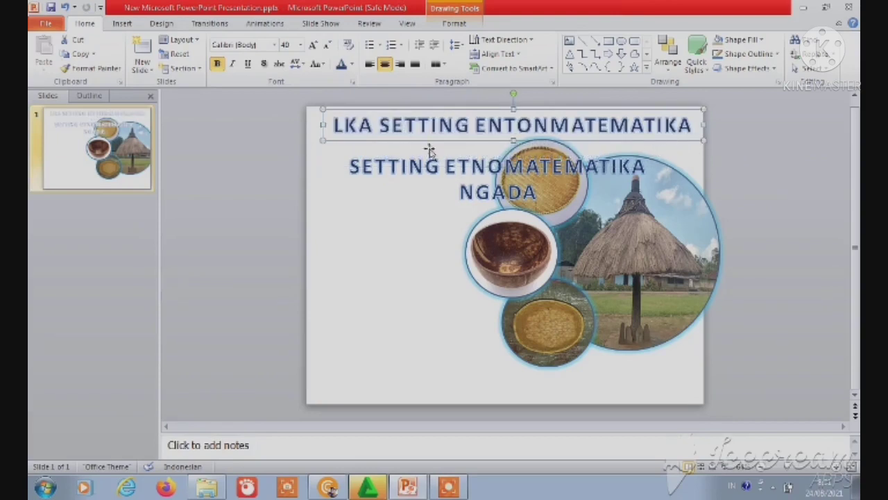
# Change the subtitle's first line to 'BERBASIS BUDAYA' and move it up beneath the title.
pyautogui.click(428, 174)
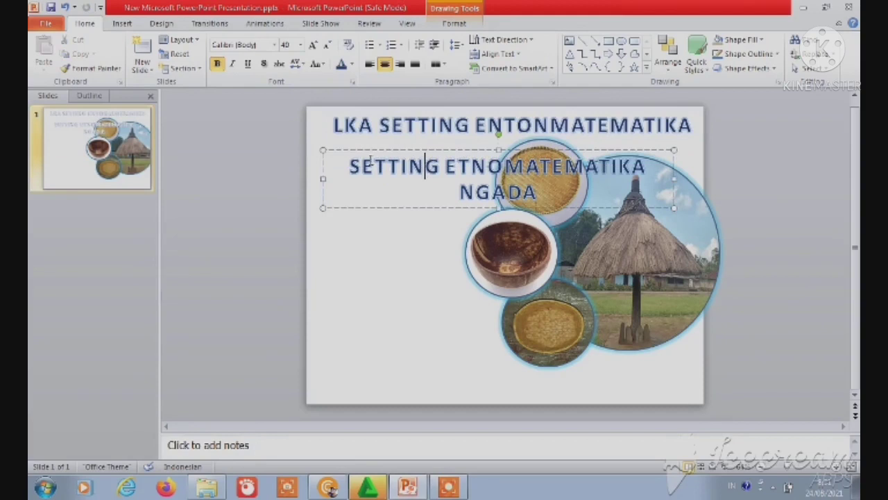
pyautogui.moveTo(353, 165); pyautogui.dragTo(651, 167)
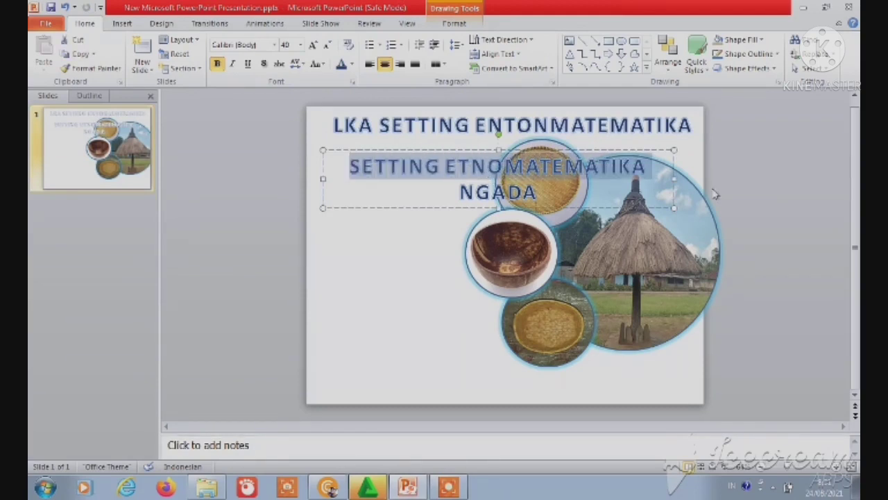
pyautogui.write('BE')
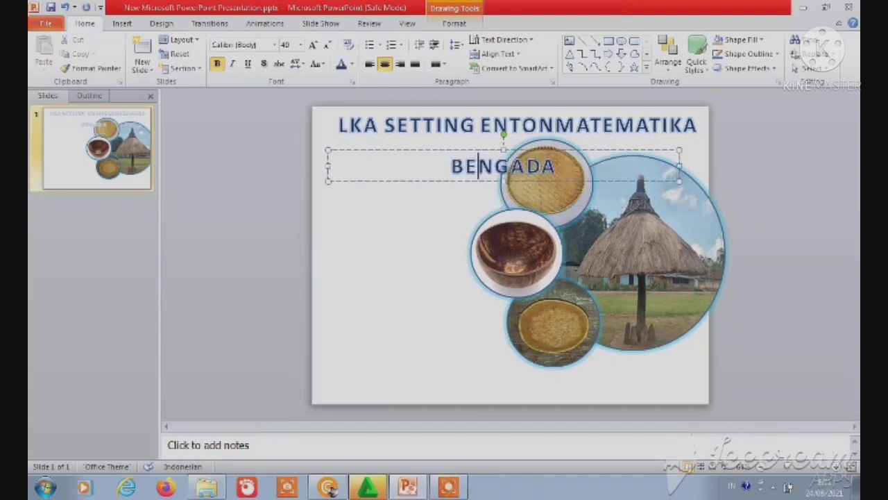
pyautogui.write('RBASIS')
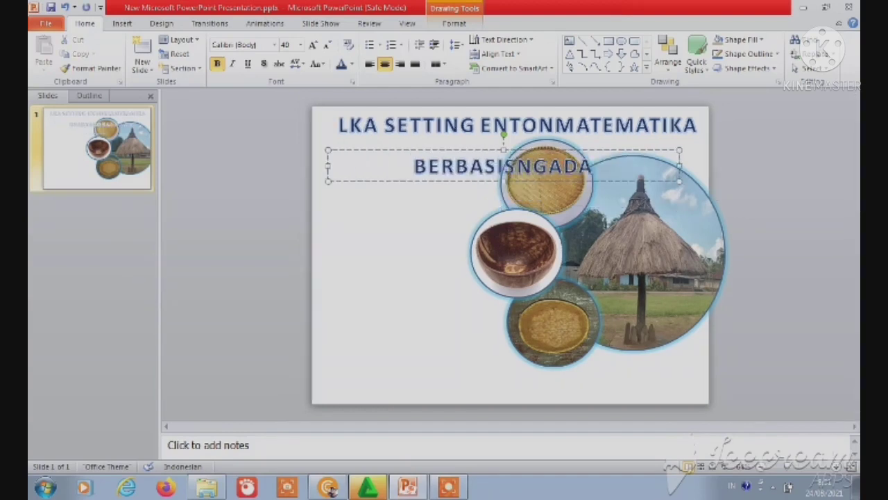
pyautogui.write(' BUDAY')
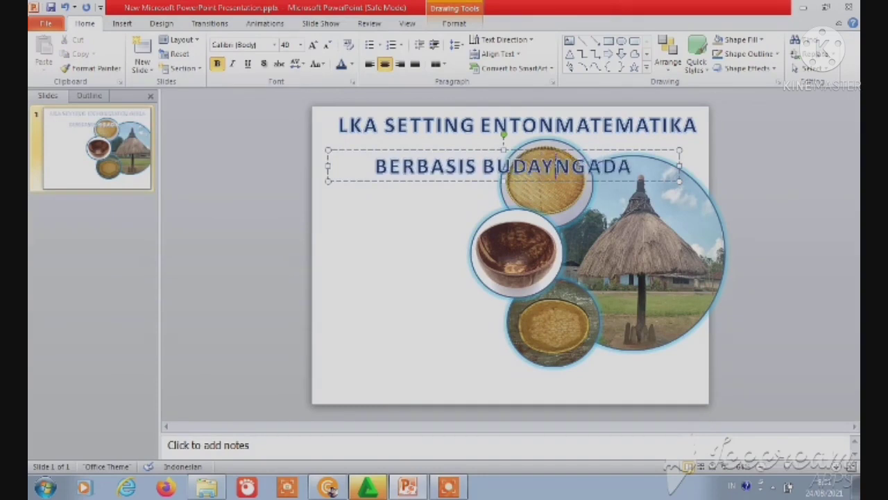
pyautogui.write('A')
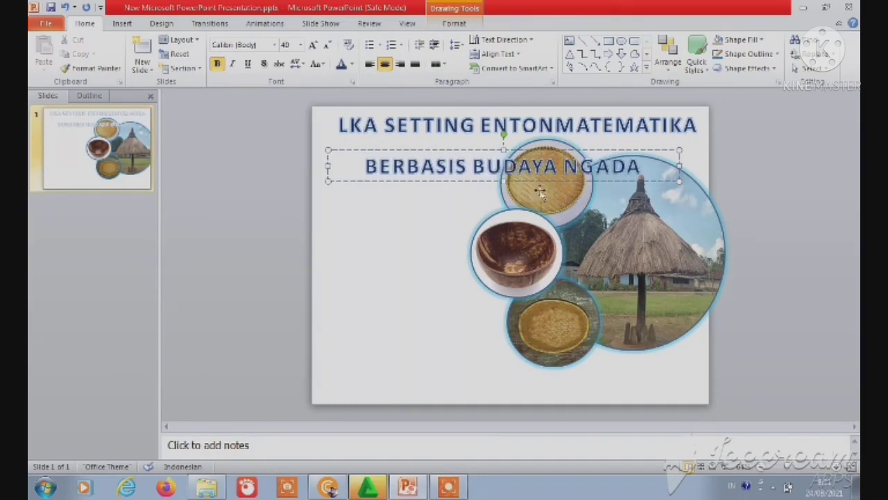
pyautogui.click(369, 150)
pyautogui.moveTo(342, 150); pyautogui.dragTo(312, 135)
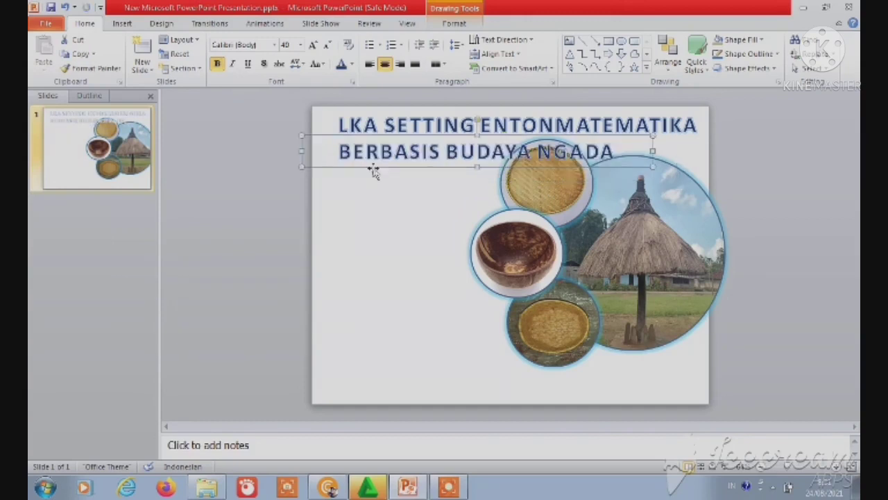
pyautogui.press('Left')
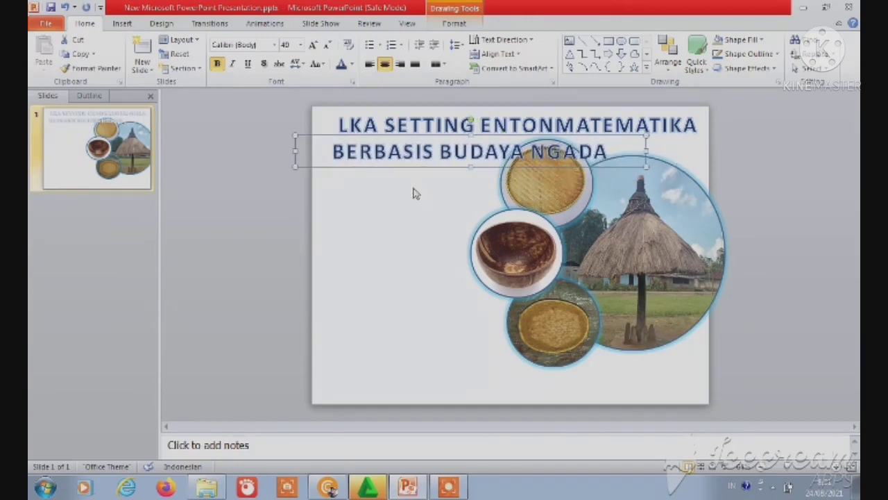
pyautogui.press('Left')
# Insert 'LOKAL' before NGADA and widen the box so the line fits on one line.
pyautogui.click(526, 150)
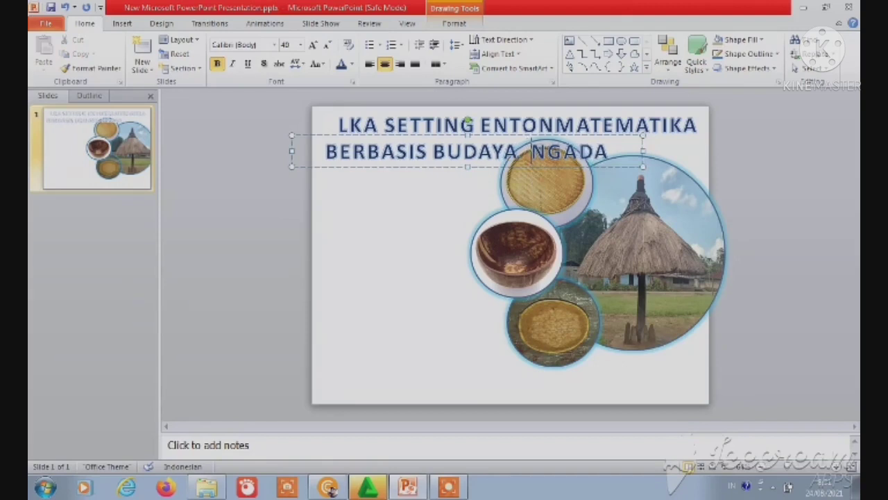
pyautogui.write('LOKAL')
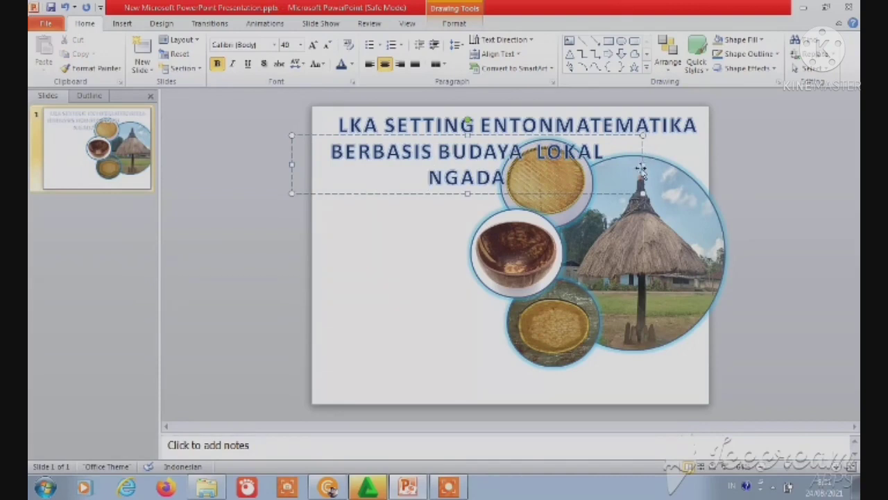
pyautogui.moveTo(644, 164); pyautogui.dragTo(684, 165)
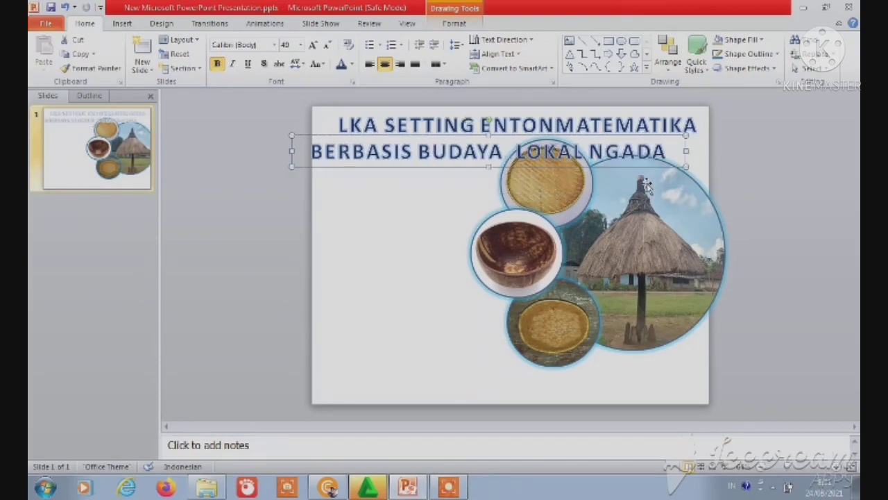
pyautogui.press('Right')
pyautogui.press('Right')
pyautogui.press('Right')
pyautogui.press('Right')
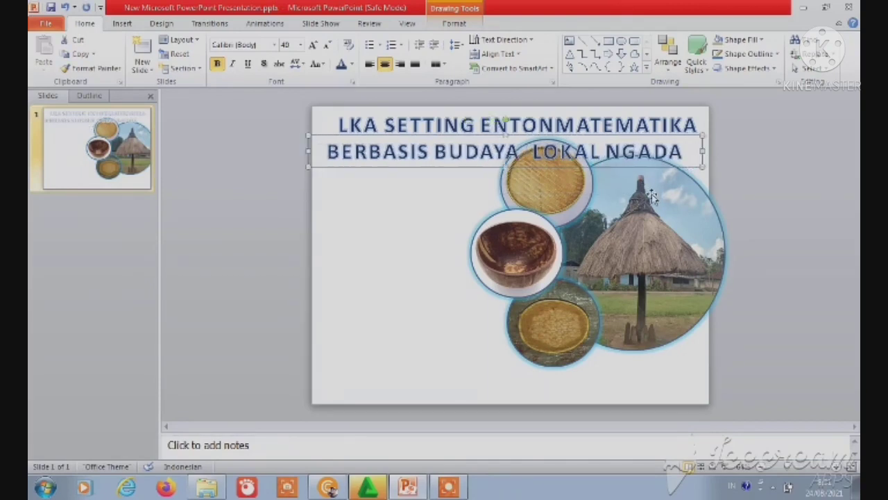
pyautogui.press('Right')
pyautogui.press('Right')
pyautogui.press('Right')
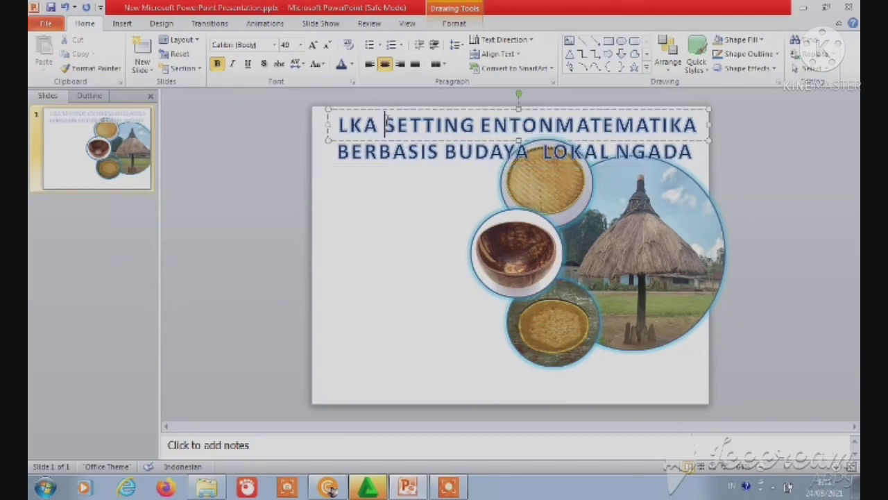
pyautogui.click(398, 198)
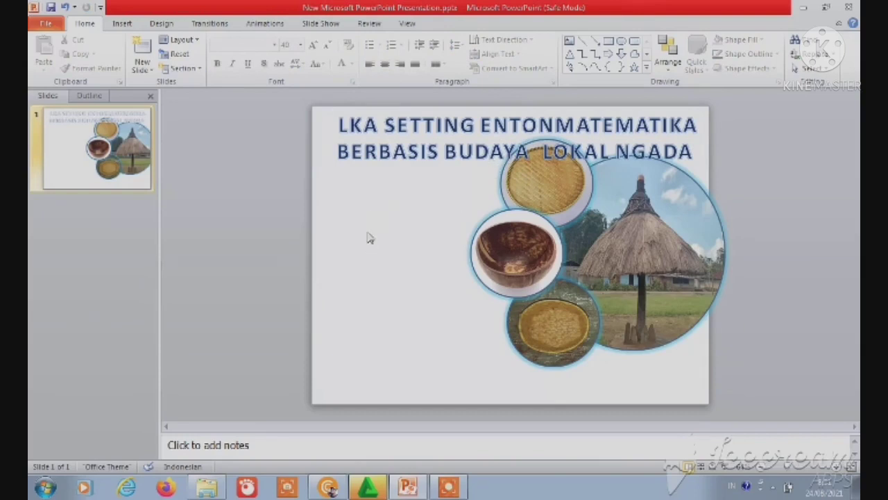
# Select the whole 'BERBASIS BUDAYA LOKAL NGADA' text box.
pyautogui.click(352, 168)
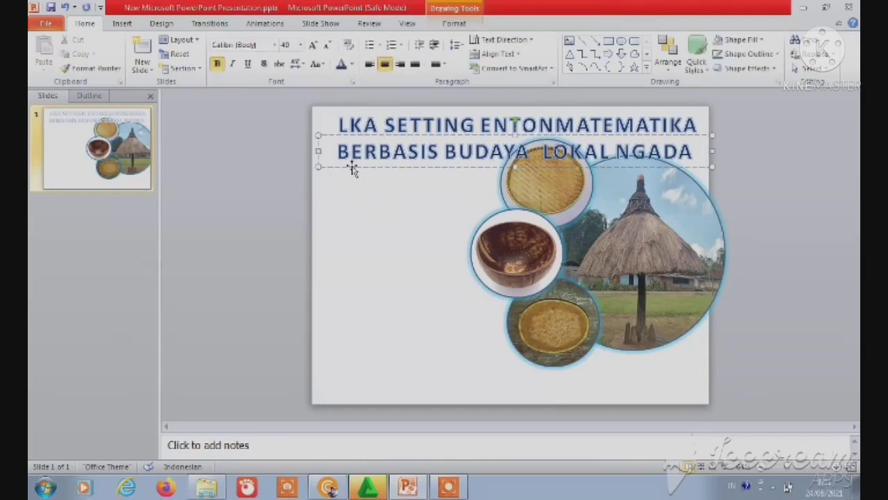
pyautogui.click(352, 168)
pyautogui.click(341, 191)
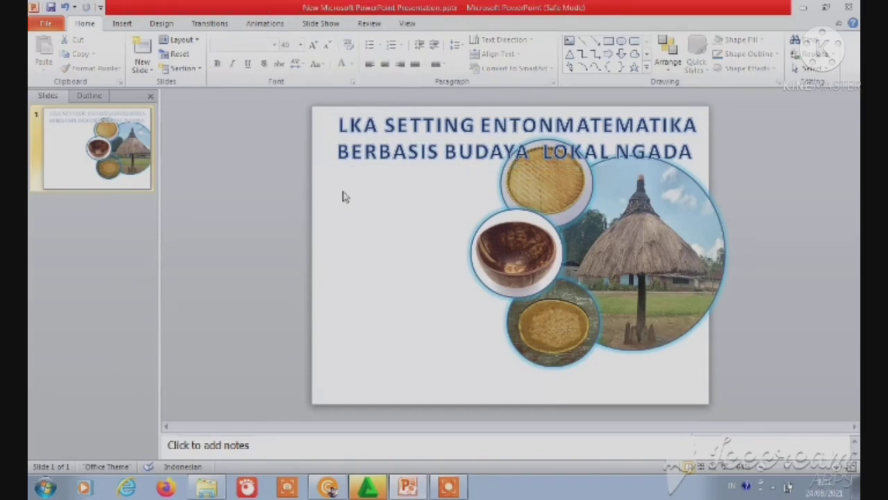
pyautogui.click(432, 161)
pyautogui.click(428, 165)
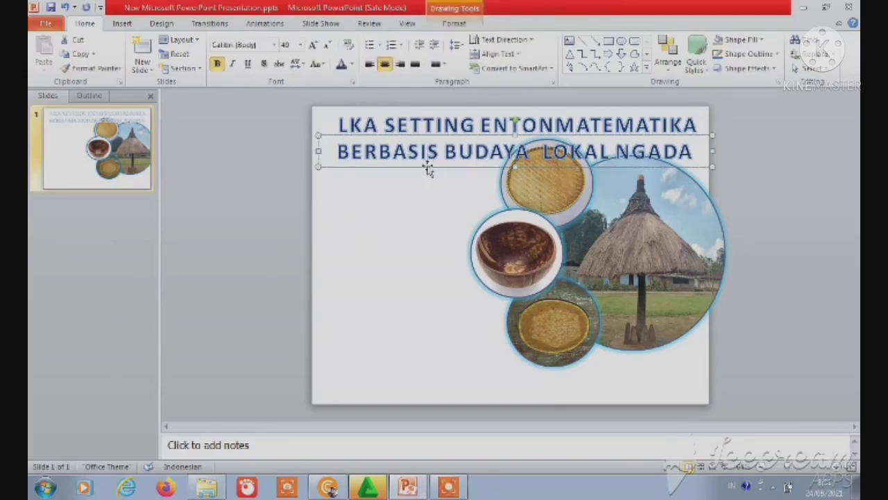
# Duplicate the second title line below it, retype it as 'SMP KELAS VII', and left-align it.
pyautogui.moveTo(427, 166); pyautogui.dragTo(433, 177)
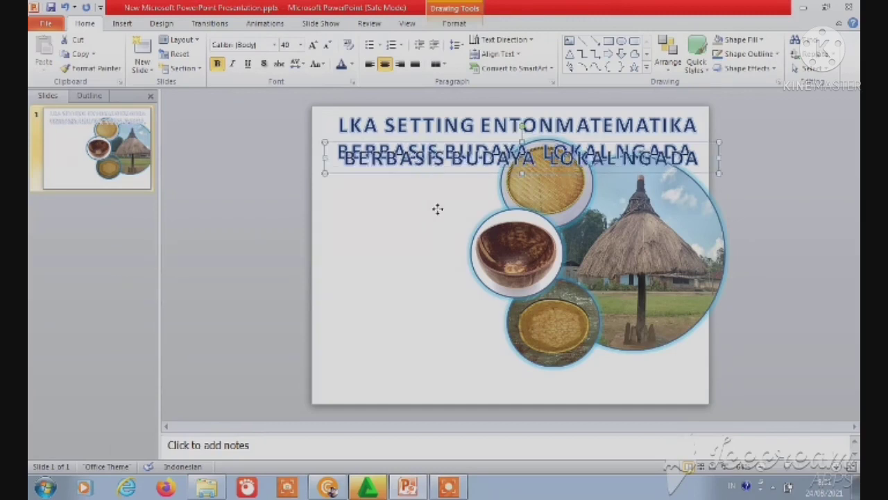
pyautogui.moveTo(437, 208); pyautogui.dragTo(442, 209)
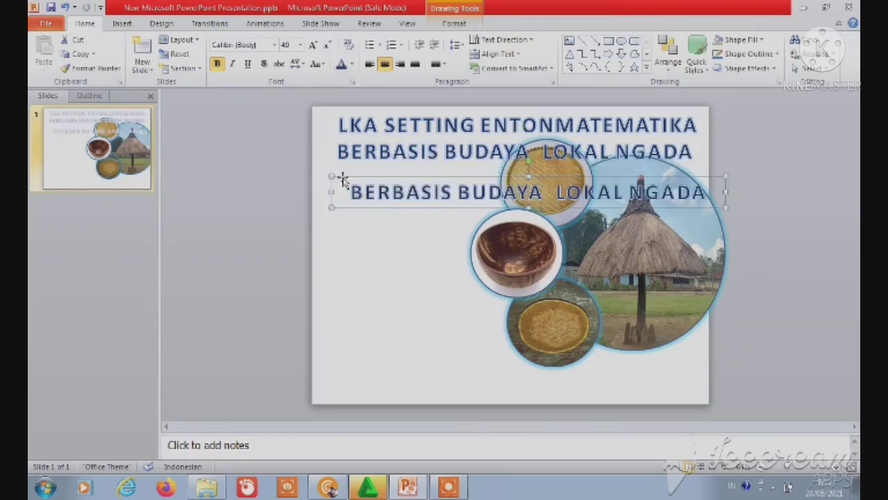
pyautogui.press('Left')
pyautogui.press('Left')
pyautogui.press('Left')
pyautogui.press('Left')
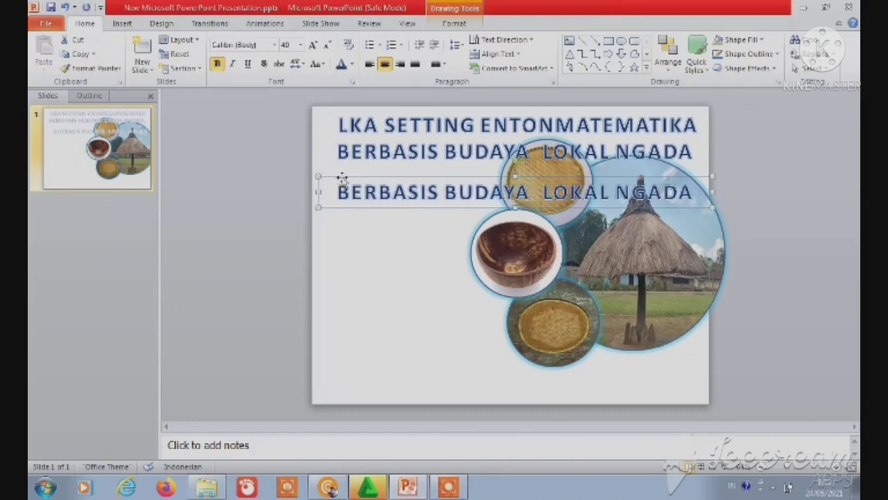
pyautogui.moveTo(339, 196); pyautogui.dragTo(634, 198)
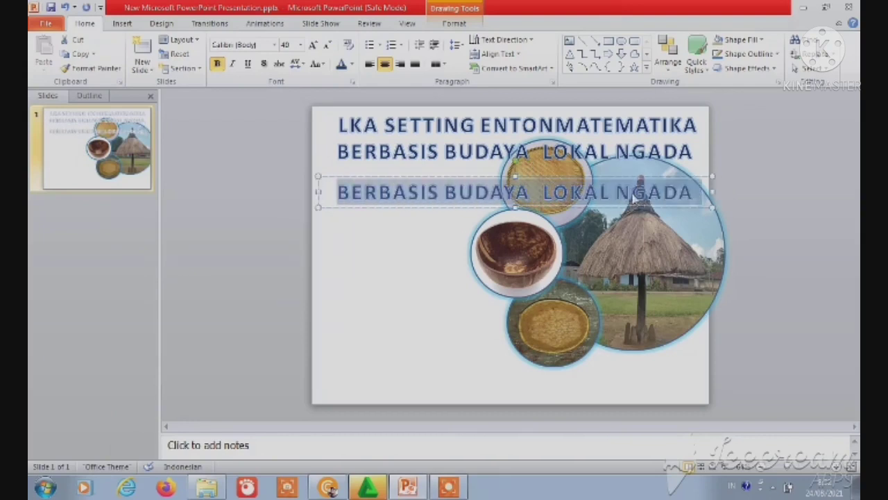
pyautogui.press('BackSpace')
pyautogui.write('SM')
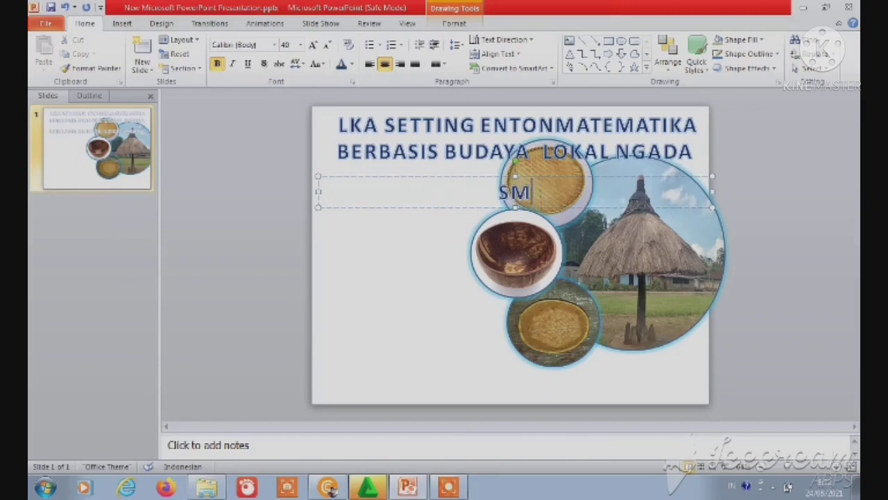
pyautogui.write('P KELAS')
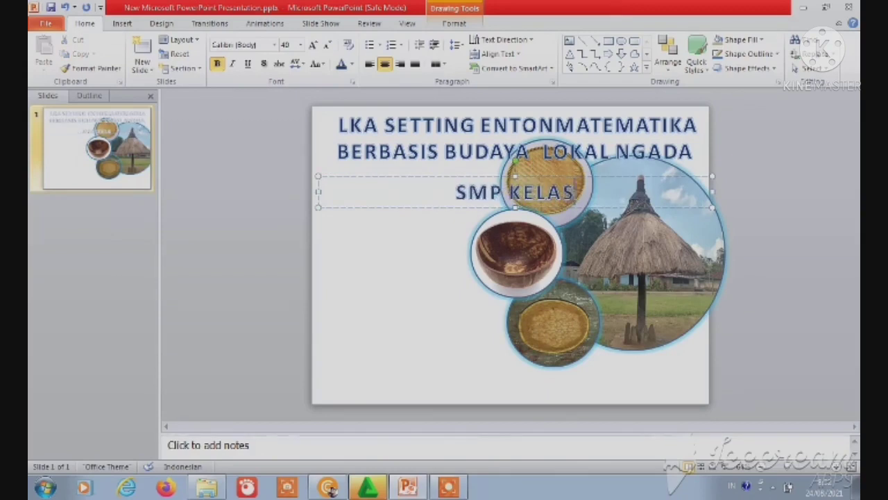
pyautogui.write(' VI')
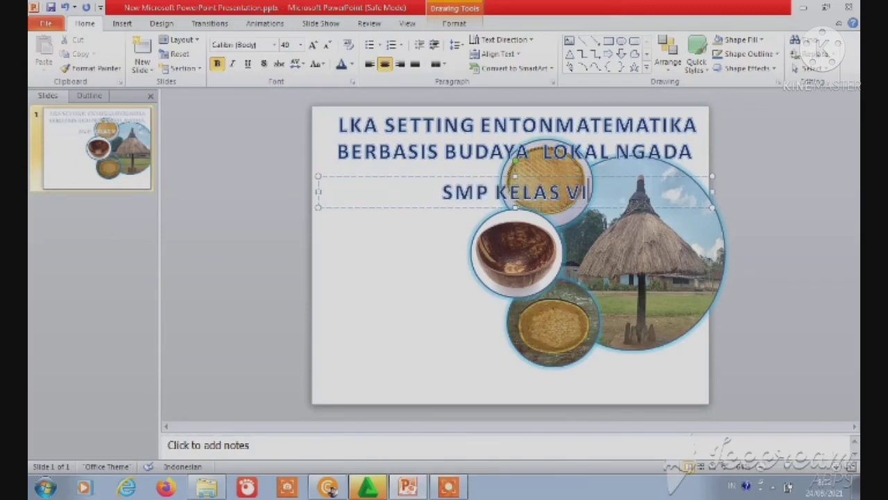
pyautogui.write('I')
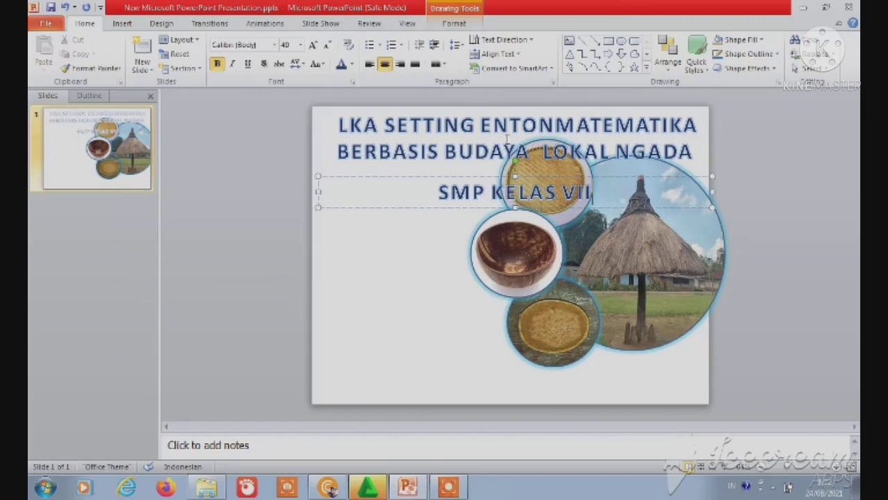
pyautogui.click(371, 64)
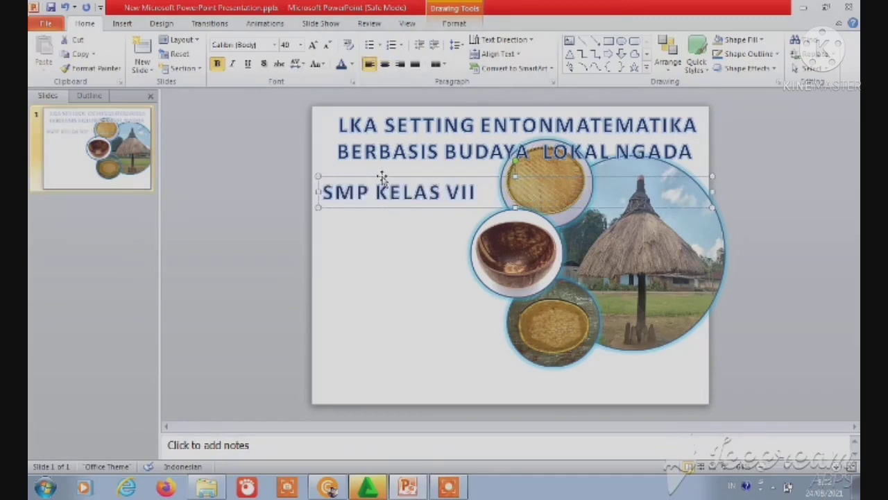
pyautogui.moveTo(382, 177); pyautogui.dragTo(391, 177)
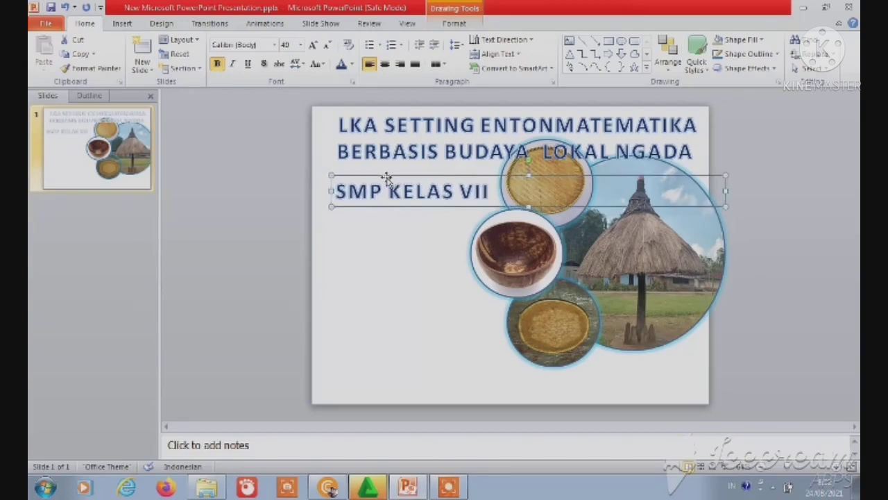
pyautogui.click(384, 234)
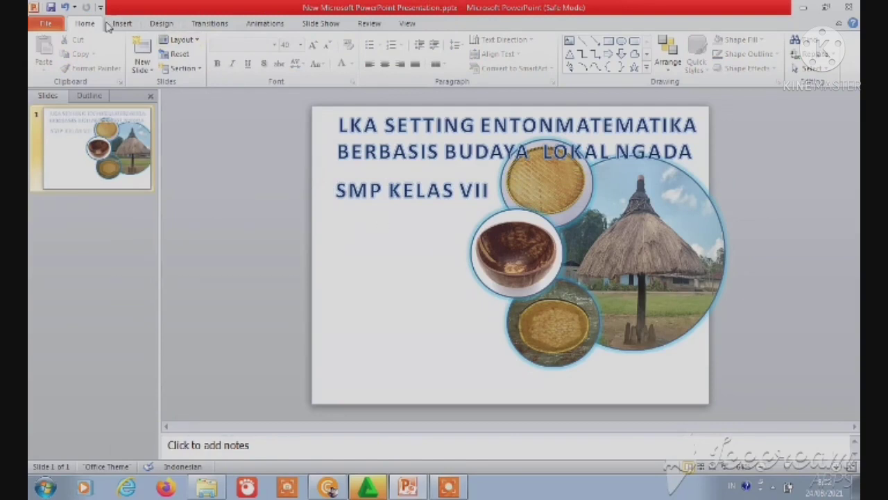
# Insert orange WordArt reading 'GEOMETRI'.
pyautogui.click(110, 24)
pyautogui.click(431, 56)
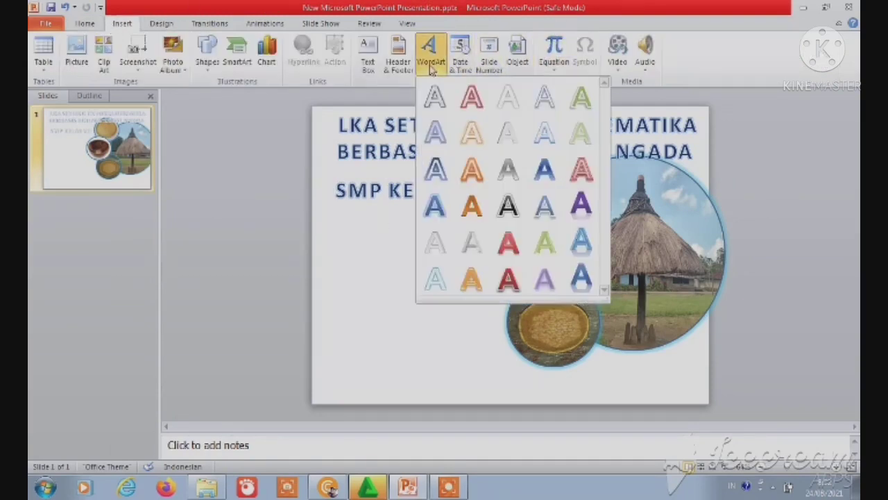
pyautogui.click(471, 205)
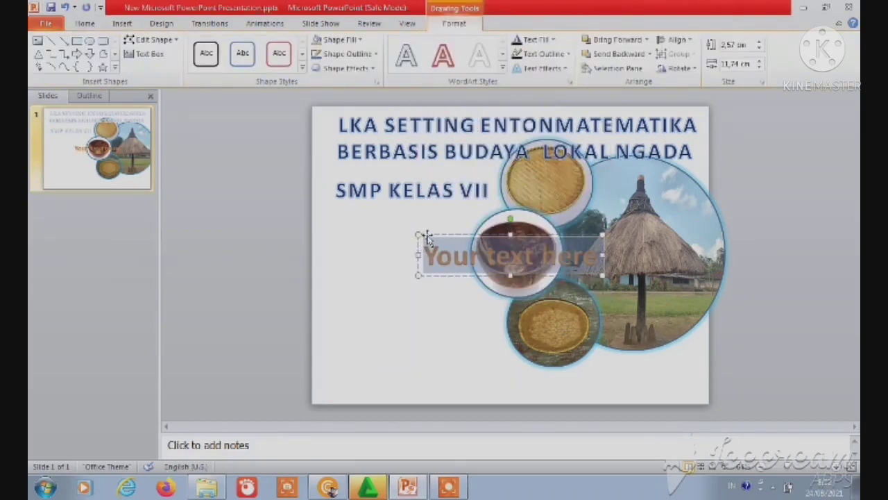
pyautogui.press('BackSpace')
pyautogui.write('GEOM')
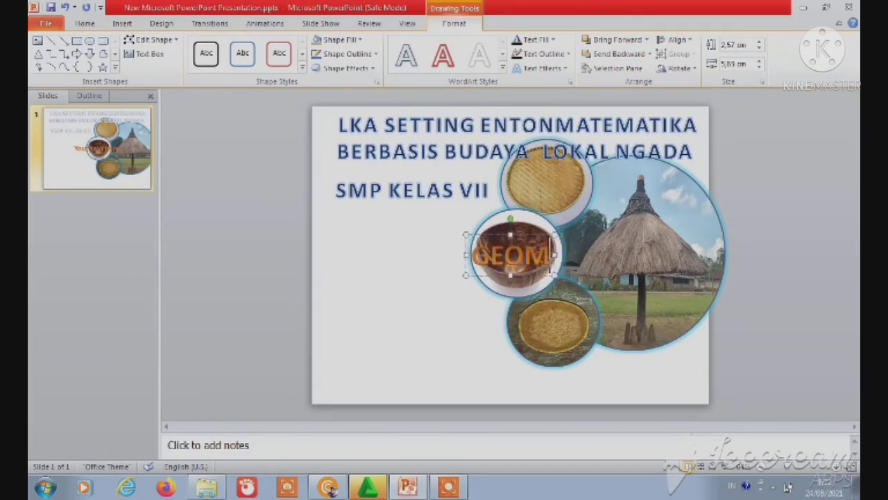
pyautogui.write('ETRI')
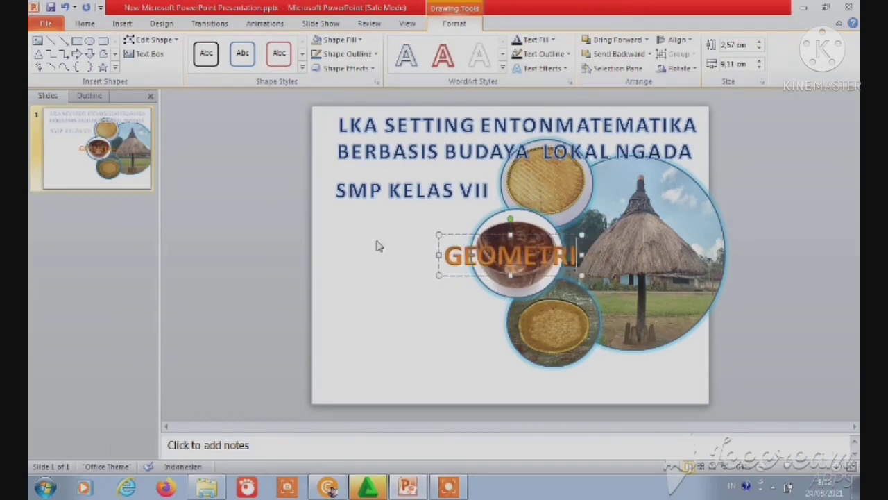
# Move SMP KELAS VII lower and position GEOMETRI just above it.
pyautogui.click(354, 196)
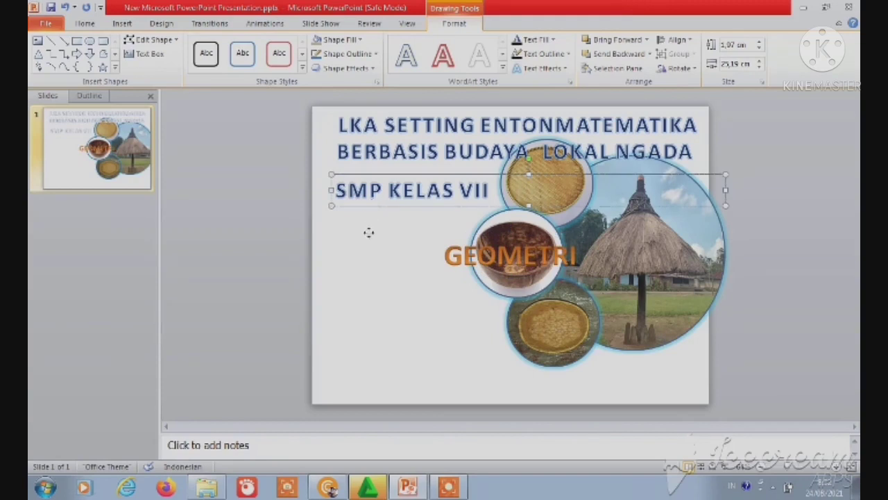
pyautogui.moveTo(372, 208); pyautogui.dragTo(369, 245)
pyautogui.click(464, 256)
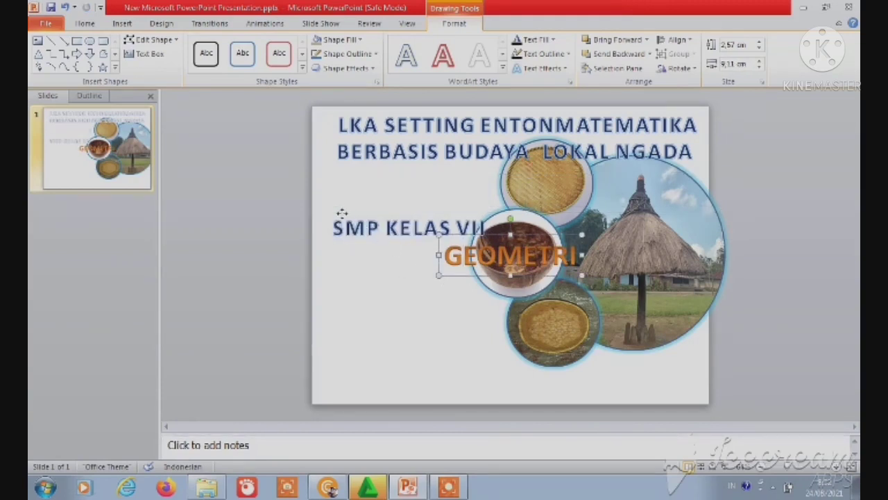
pyautogui.moveTo(341, 210)
pyautogui.mouseDown()
pyautogui.moveTo(345, 196)
pyautogui.moveTo(347, 203)
pyautogui.mouseUp()
pyautogui.click(351, 283)
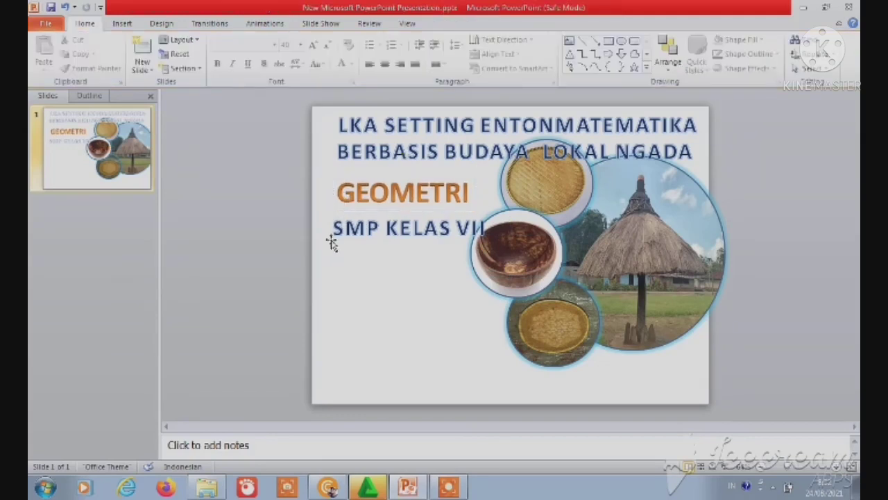
# Select the title lines, GEOMETRI and SMP KELAS VII together and shift them slightly left.
pyautogui.click(365, 230)
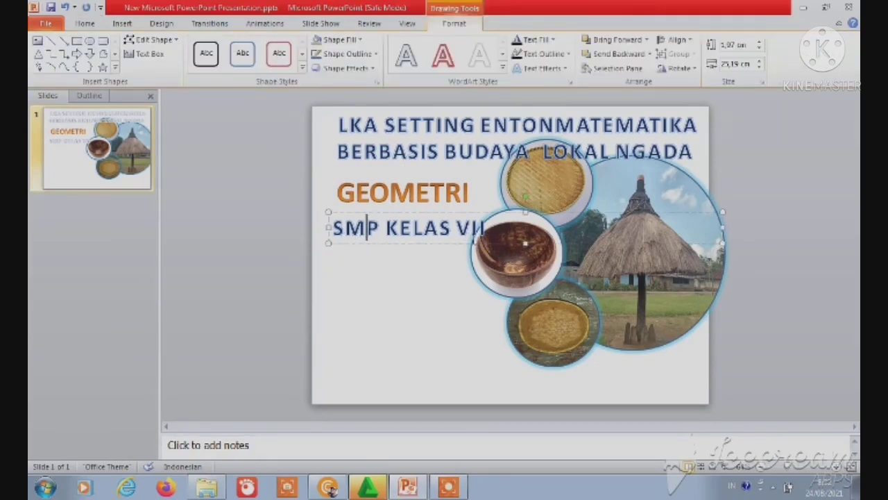
pyautogui.click(368, 195)
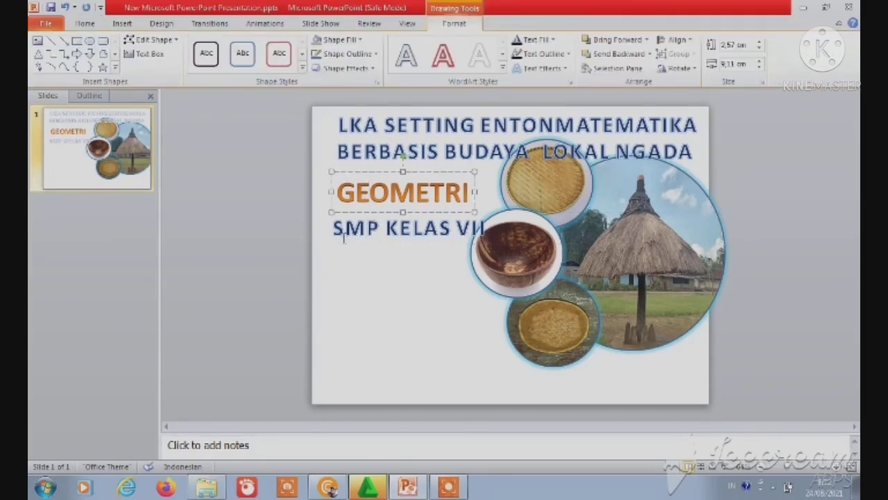
pyautogui.click(347, 212)
pyautogui.keyDown('shift'); pyautogui.click(347, 229); pyautogui.keyUp('shift')
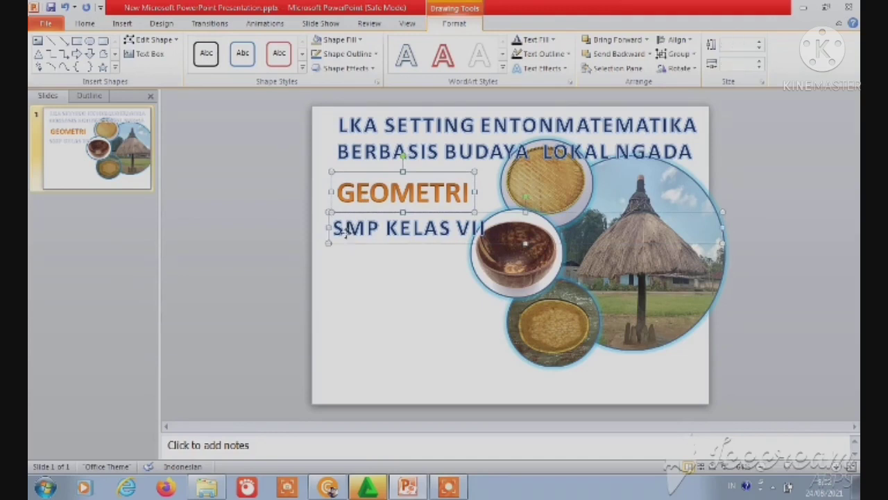
pyautogui.keyDown('shift'); pyautogui.click(515, 123); pyautogui.keyUp('shift')
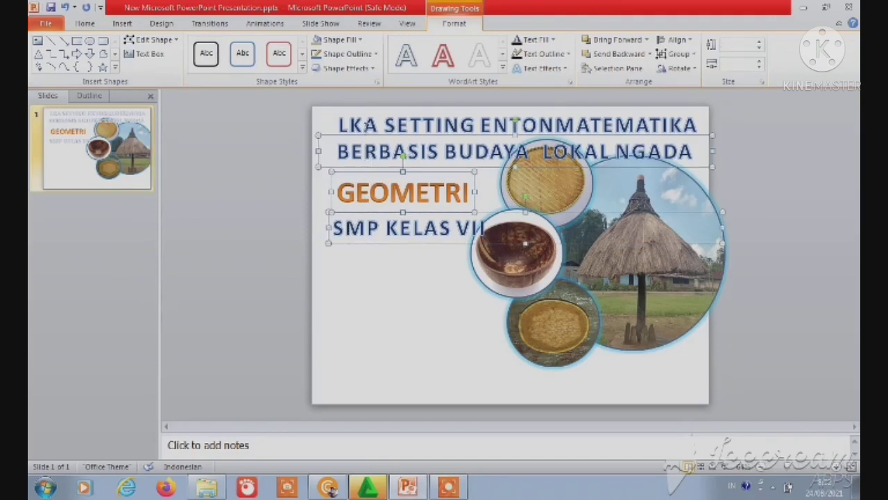
pyautogui.keyDown('shift'); pyautogui.click(365, 126); pyautogui.keyUp('shift')
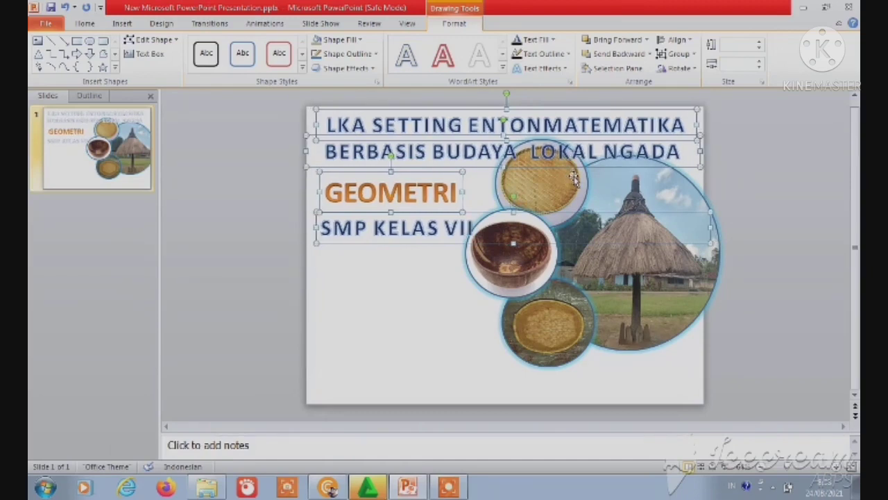
pyautogui.click(438, 268)
# Nudge the coconut bowl photo and the bottom basket photo slightly right.
pyautogui.click(484, 258)
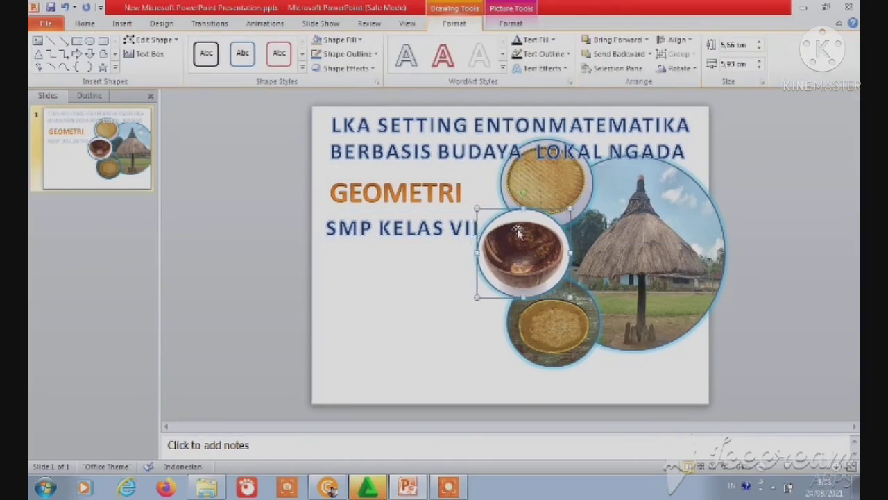
pyautogui.moveTo(517, 236); pyautogui.dragTo(535, 230)
pyautogui.click(577, 325)
pyautogui.moveTo(577, 325); pyautogui.dragTo(581, 325)
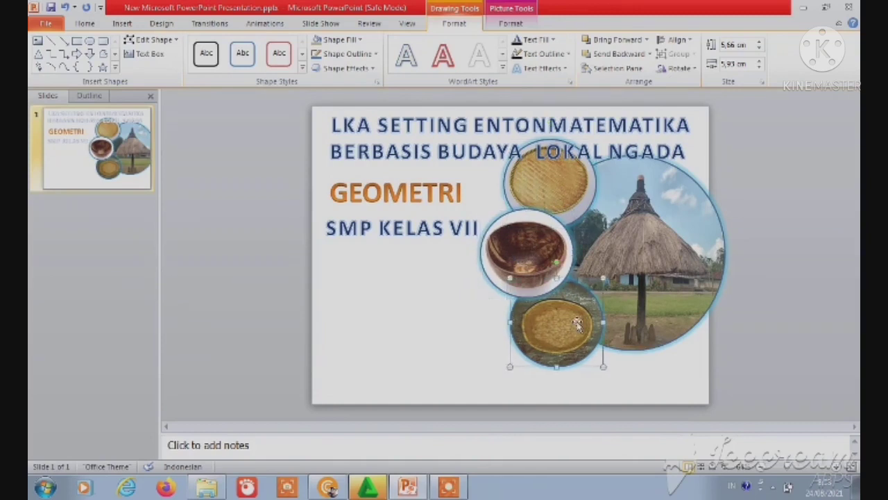
pyautogui.click(437, 334)
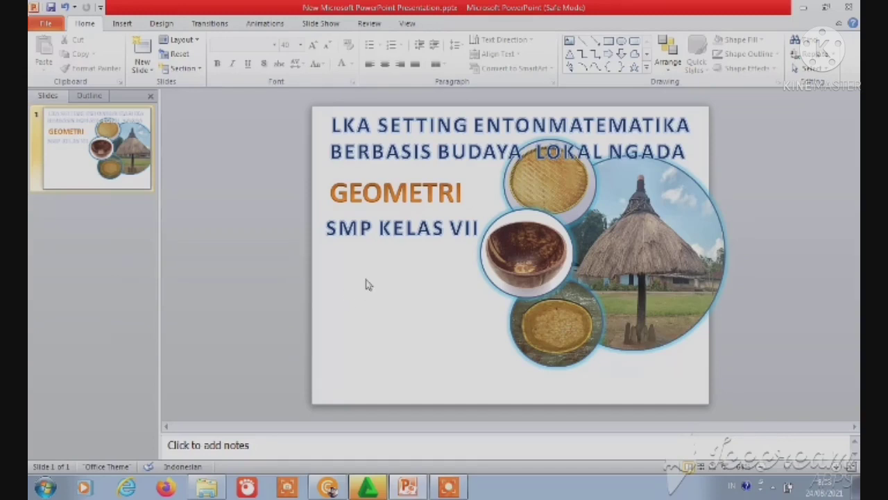
pyautogui.click(121, 24)
# Draw a small pentagon at the slide's bottom-left corner.
pyautogui.click(207, 56)
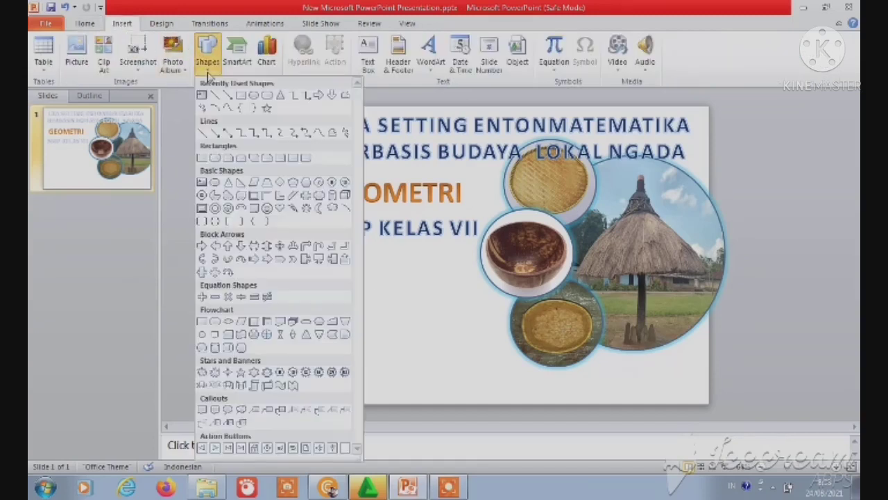
pyautogui.click(297, 195)
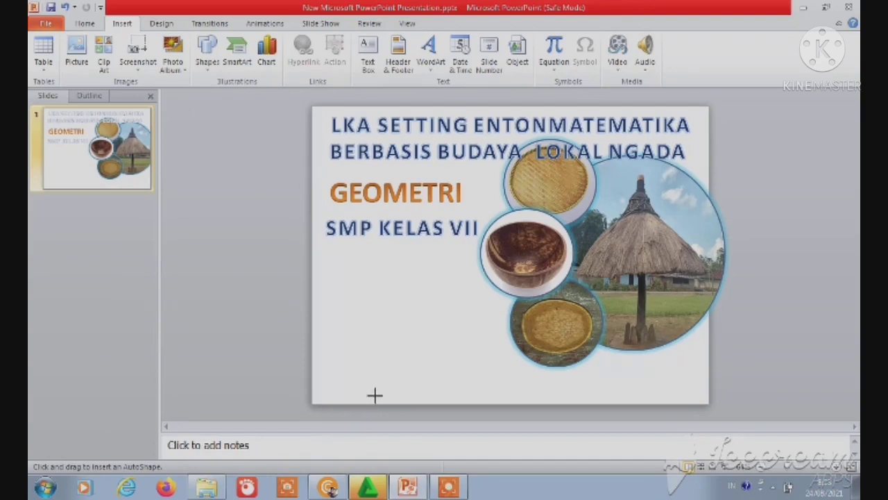
pyautogui.press('Escape')
pyautogui.moveTo(332, 354); pyautogui.dragTo(375, 397)
# Give the pentagon a picture fill and browse to the FAN CB (D:) drive.
pyautogui.rightClick(363, 378)
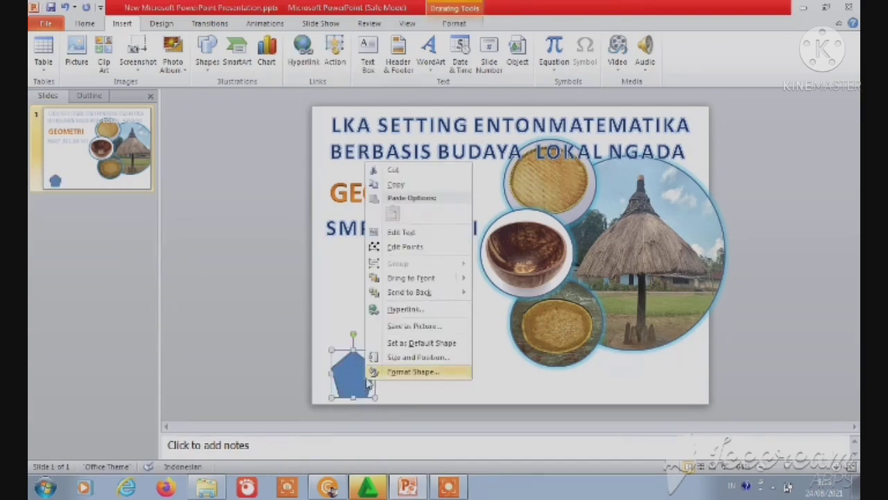
pyautogui.click(392, 371)
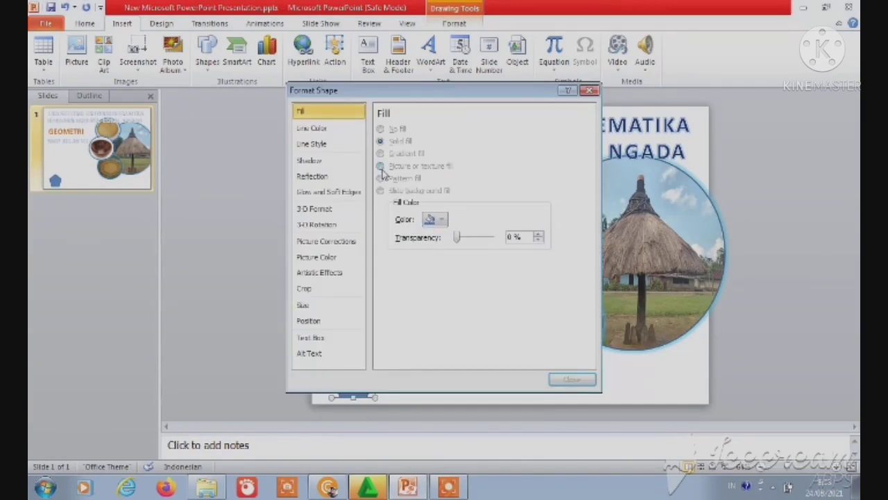
pyautogui.click(380, 167)
pyautogui.click(425, 238)
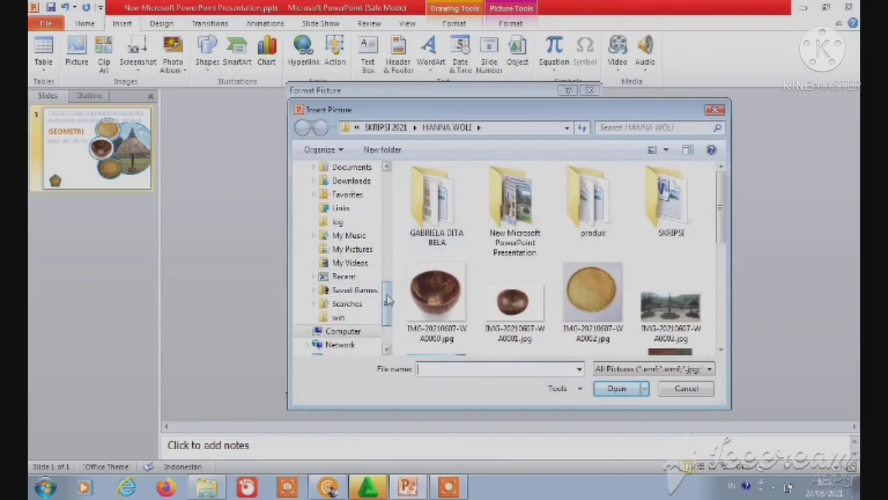
pyautogui.scroll(-1, 389, 300)
pyautogui.click(344, 290)
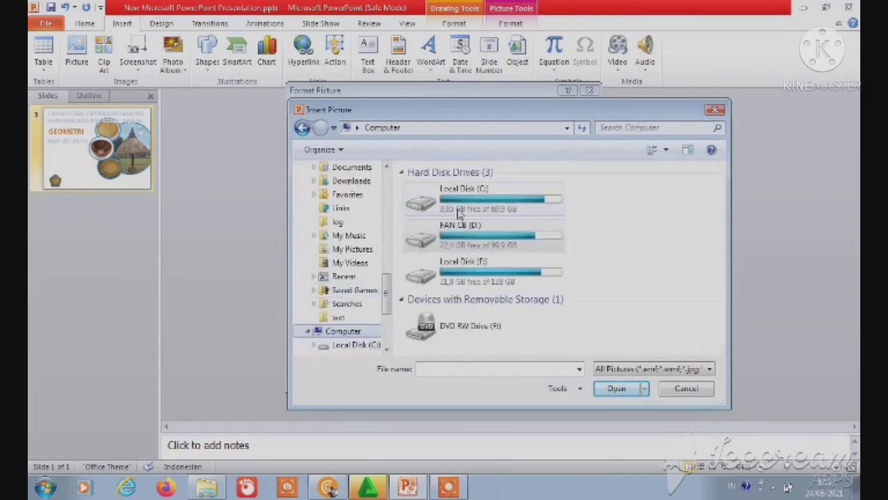
pyautogui.doubleClick(461, 236)
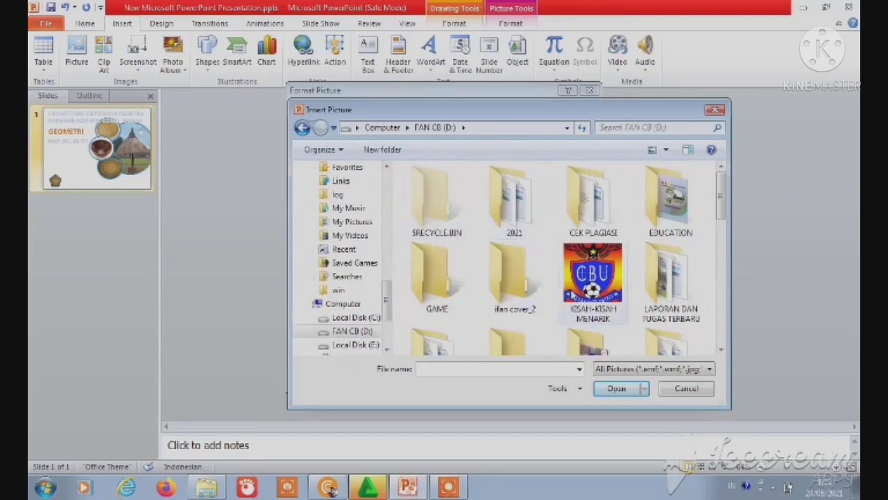
pyautogui.scroll(-1, 588, 254)
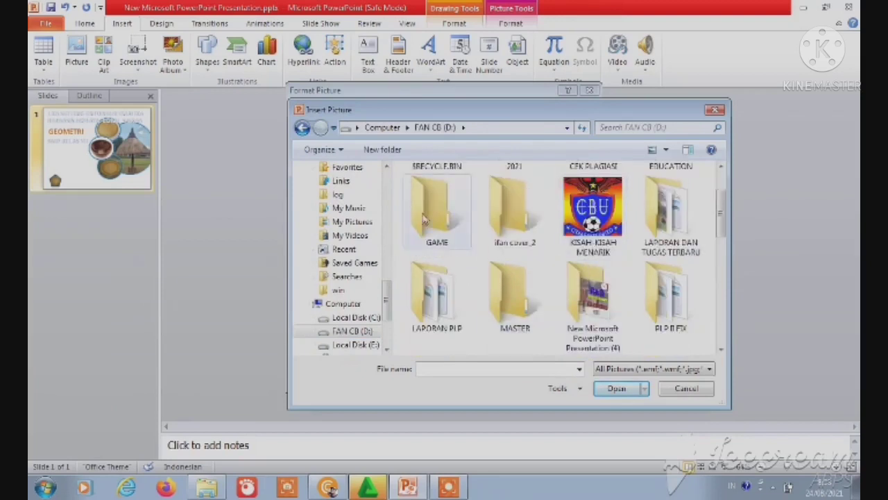
# Open the MASTER folder and look through its contents.
pyautogui.doubleClick(514, 288)
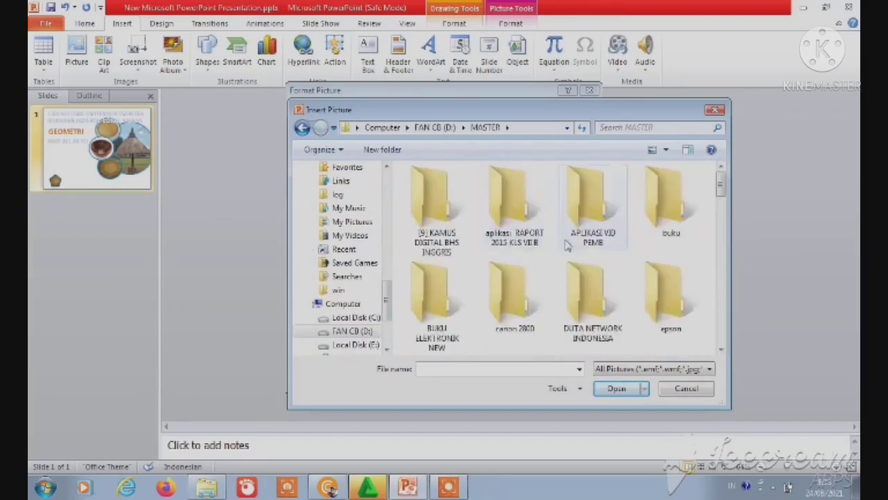
pyautogui.scroll(-1, 567, 245)
pyautogui.scroll(-1, 566, 244)
pyautogui.scroll(-1, 486, 271)
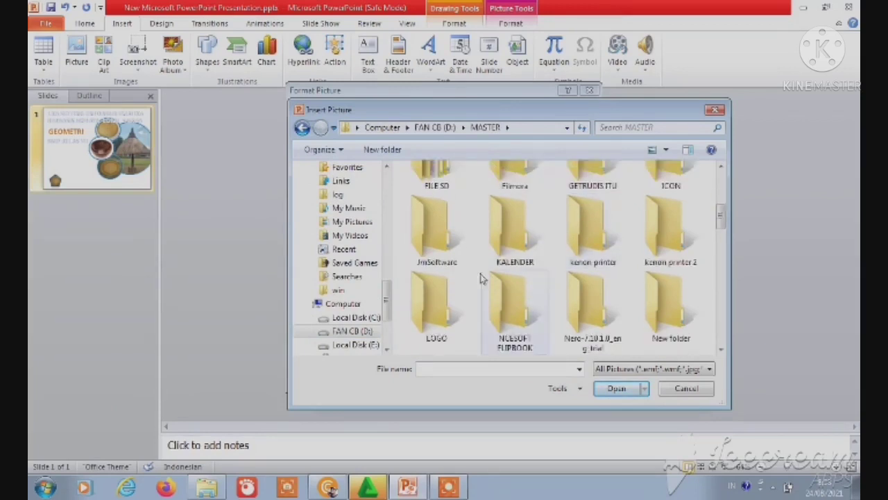
pyautogui.scroll(-1, 479, 277)
pyautogui.scroll(1, 474, 290)
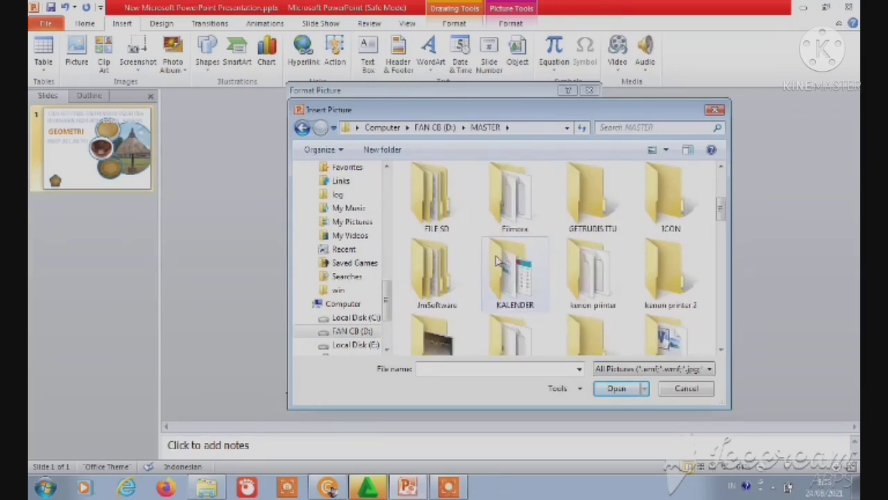
pyautogui.scroll(1, 527, 270)
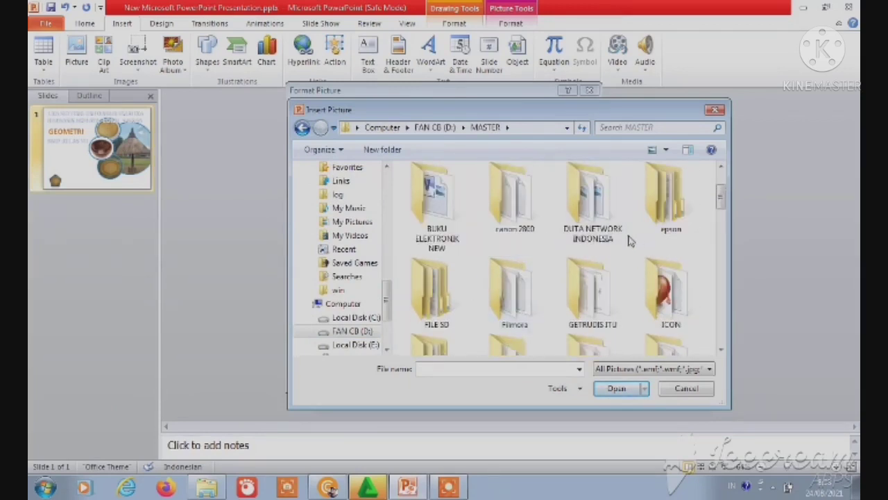
pyautogui.scroll(1, 555, 249)
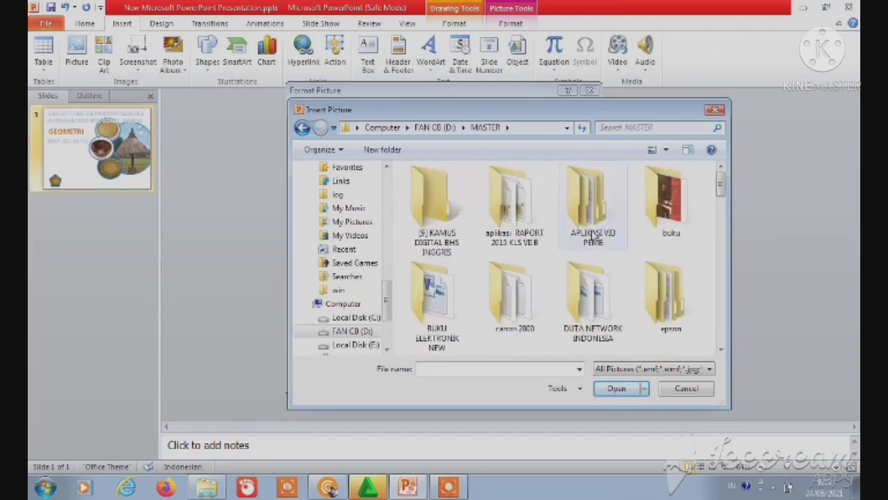
pyautogui.scroll(-1, 528, 246)
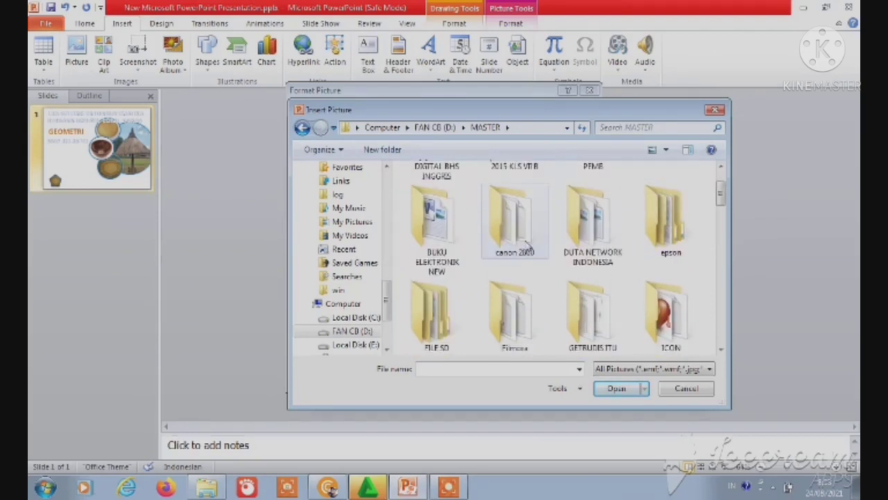
pyautogui.scroll(-1, 524, 254)
pyautogui.scroll(-2, 510, 267)
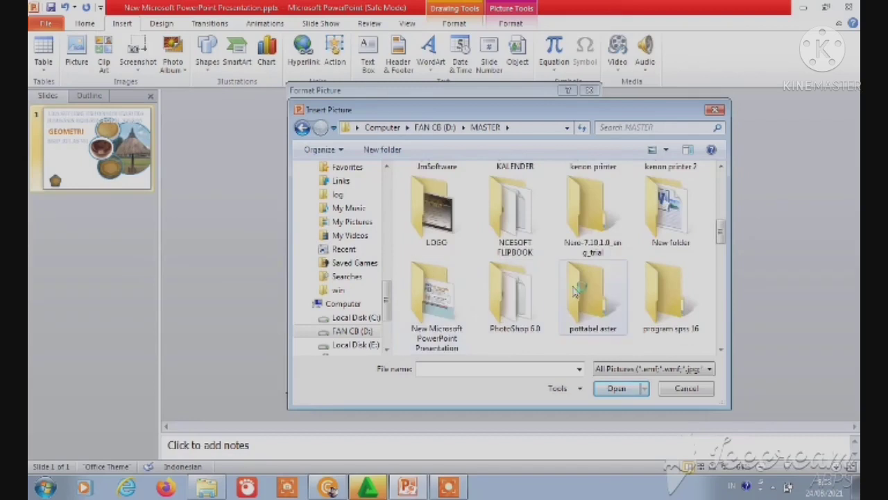
pyautogui.scroll(-1, 576, 291)
pyautogui.scroll(1, 528, 264)
# Look inside the LOGO folder and its subfolder, then return to MASTER.
pyautogui.doubleClick(464, 223)
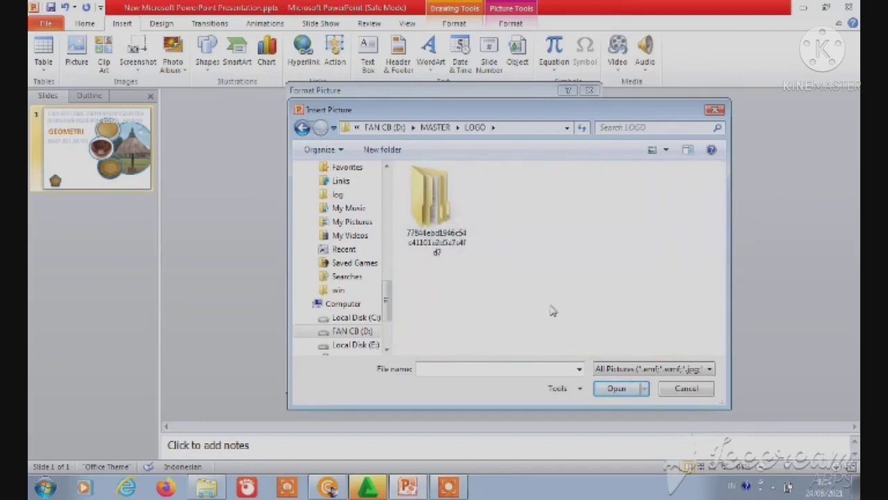
pyautogui.click(302, 128)
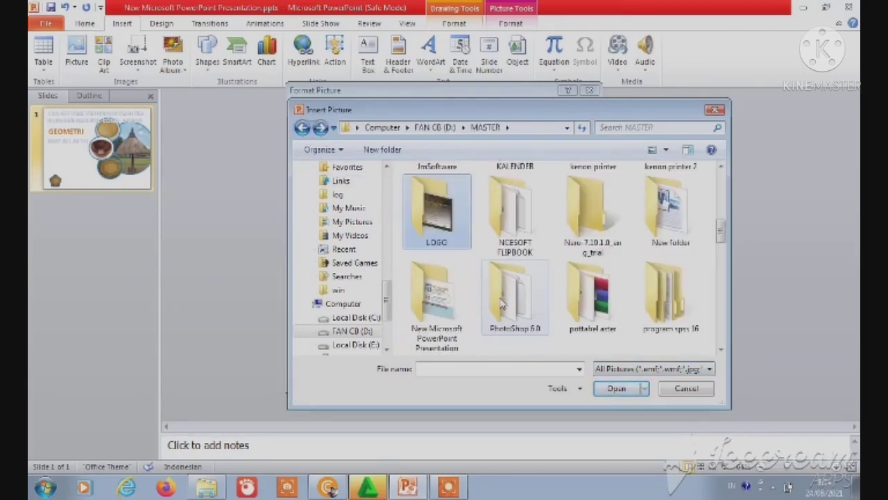
pyautogui.doubleClick(419, 218)
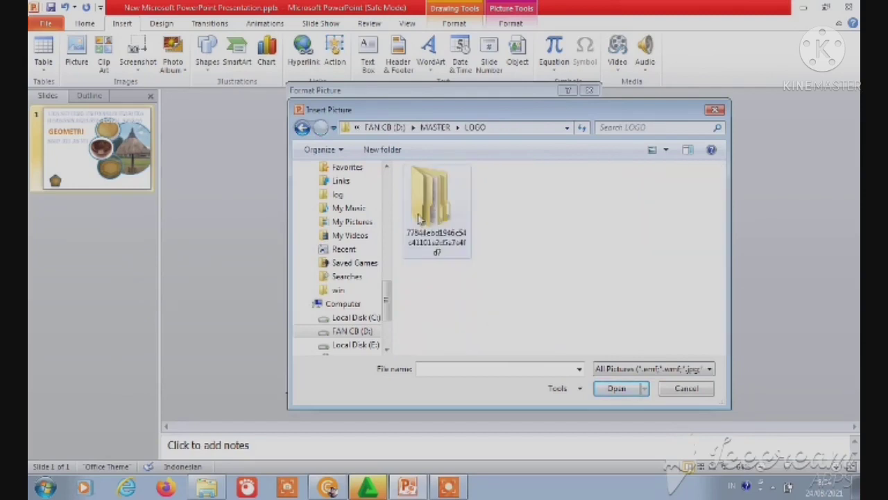
pyautogui.doubleClick(419, 218)
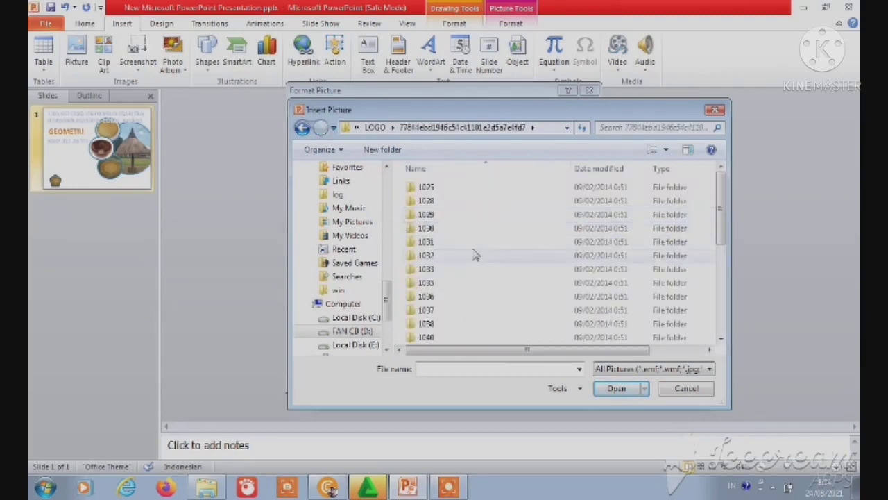
pyautogui.scroll(-4, 420, 253)
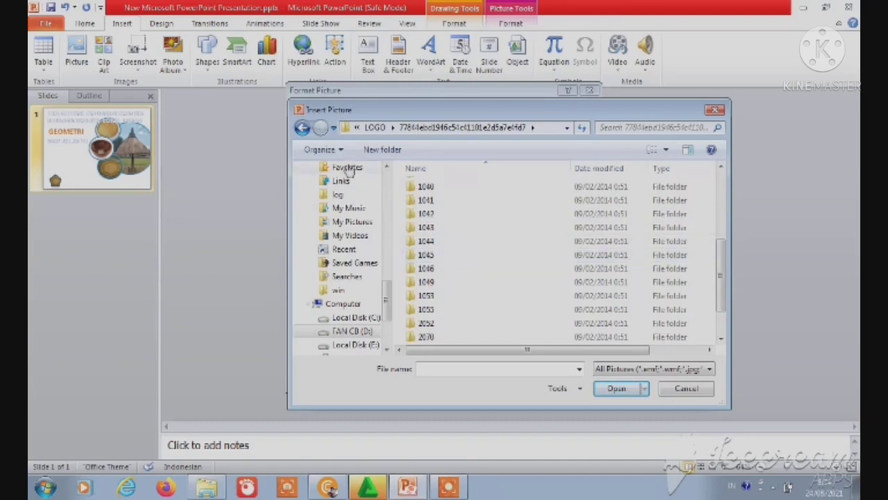
pyautogui.click(302, 129)
pyautogui.click(302, 129)
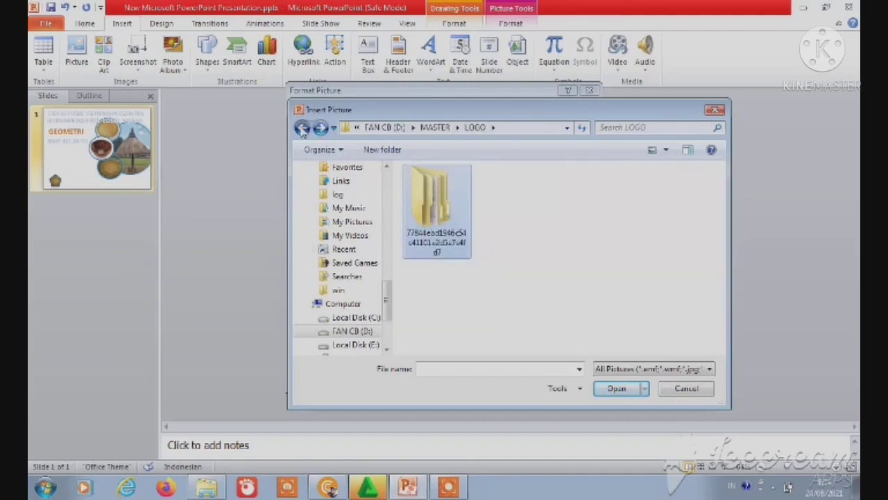
# Scroll through the MASTER folder's folders and images looking for a picture.
pyautogui.scroll(-2, 472, 232)
pyautogui.scroll(-2, 485, 264)
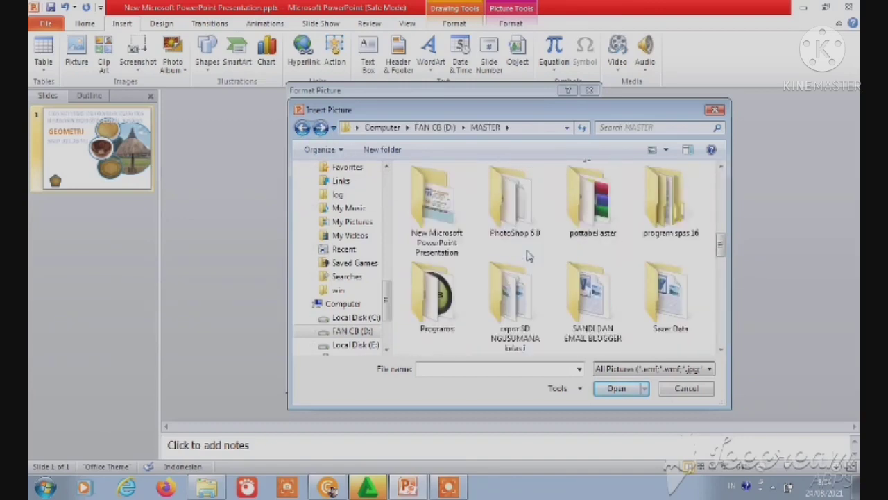
pyautogui.scroll(-1, 493, 277)
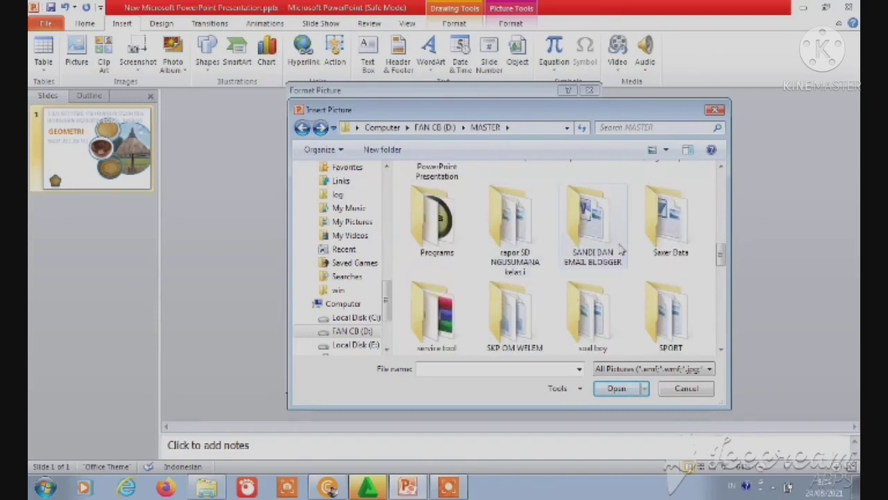
pyautogui.scroll(-1, 623, 249)
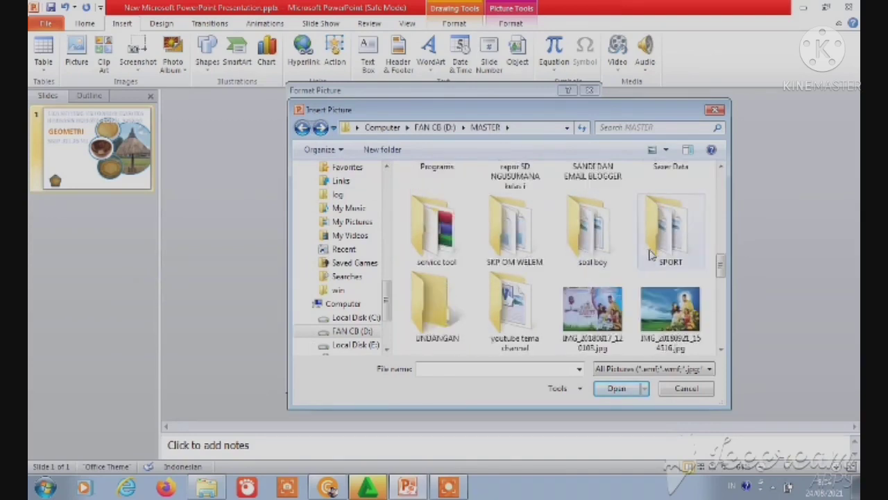
pyautogui.scroll(-2, 508, 295)
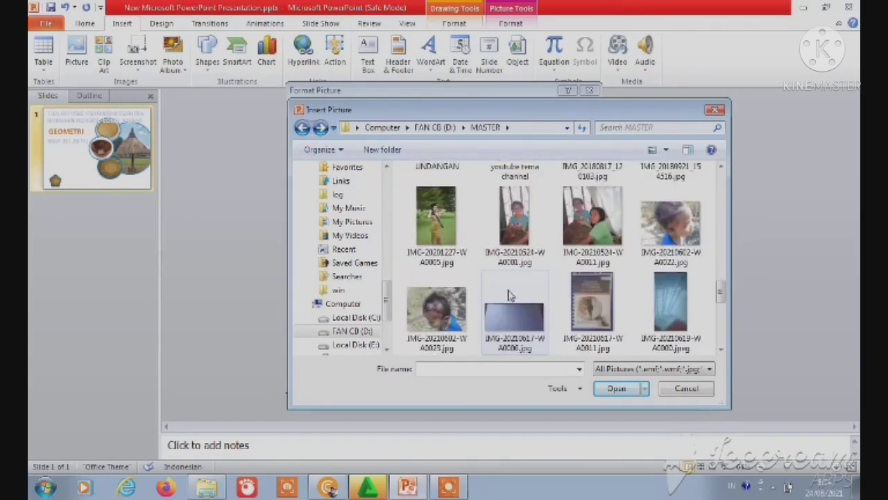
pyautogui.scroll(-3, 508, 295)
pyautogui.scroll(1, 508, 294)
pyautogui.scroll(1, 508, 295)
pyautogui.scroll(2, 508, 295)
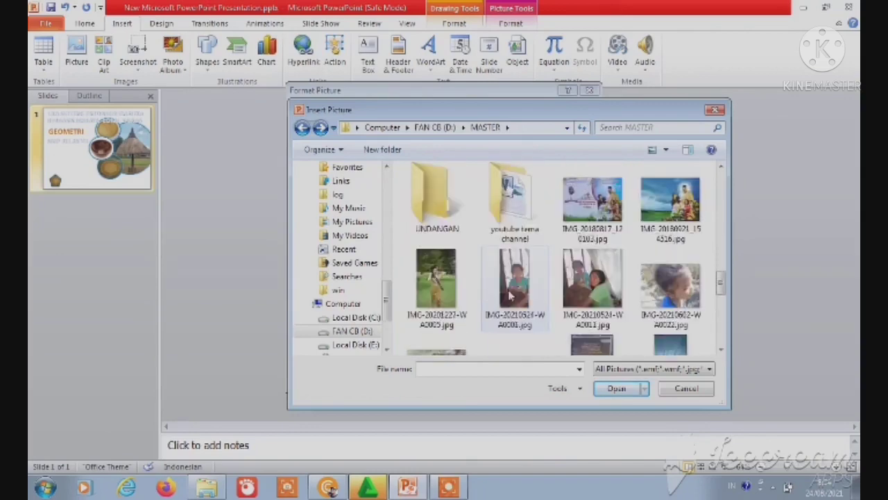
pyautogui.scroll(1, 510, 295)
pyautogui.scroll(1, 513, 290)
pyautogui.scroll(2, 514, 290)
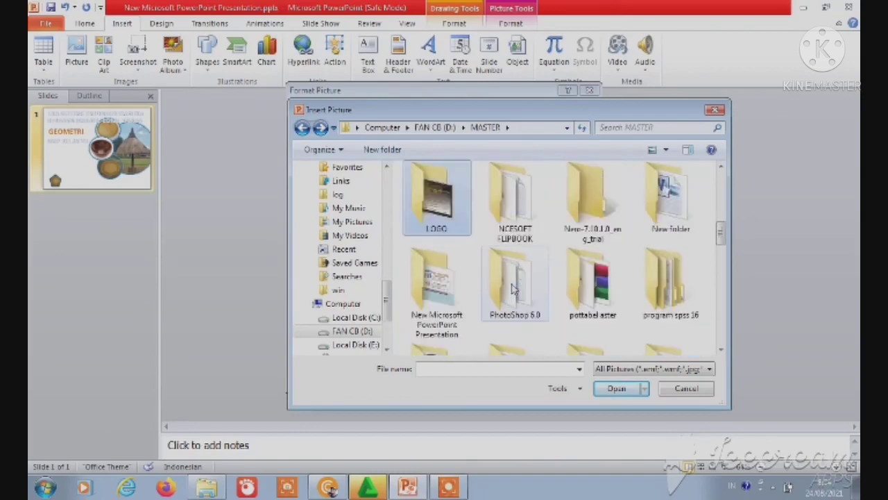
pyautogui.scroll(3, 571, 223)
pyautogui.scroll(3, 544, 251)
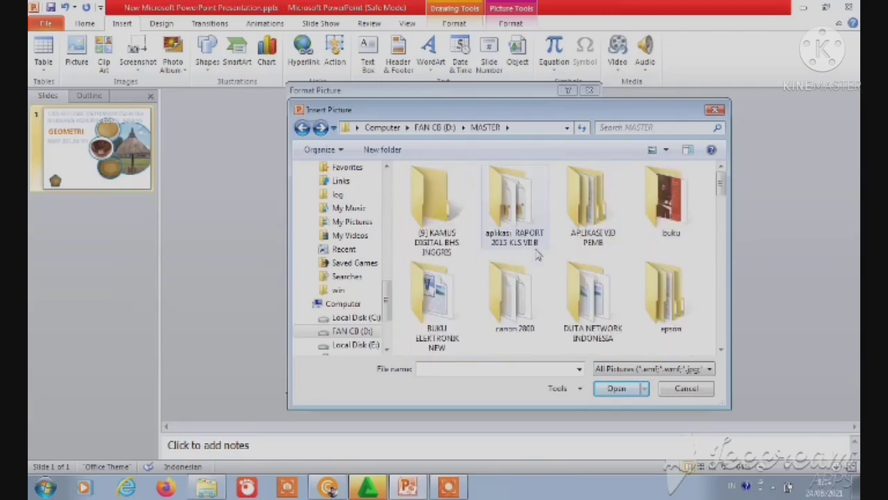
pyautogui.scroll(-2, 544, 256)
pyautogui.scroll(-2, 544, 255)
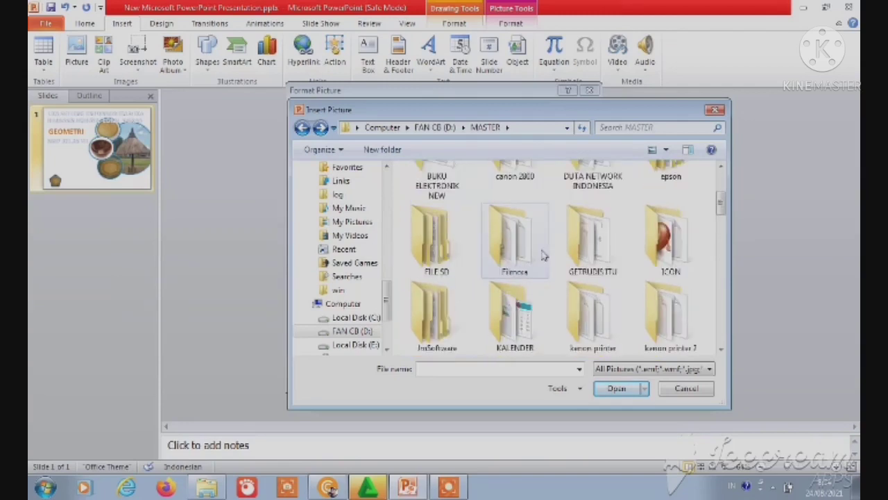
pyautogui.scroll(-2, 544, 255)
pyautogui.scroll(-2, 544, 255)
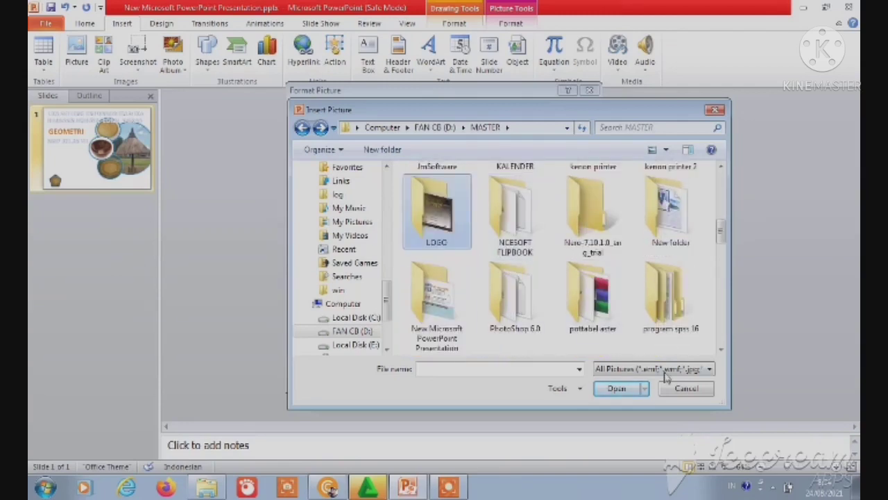
pyautogui.click(683, 387)
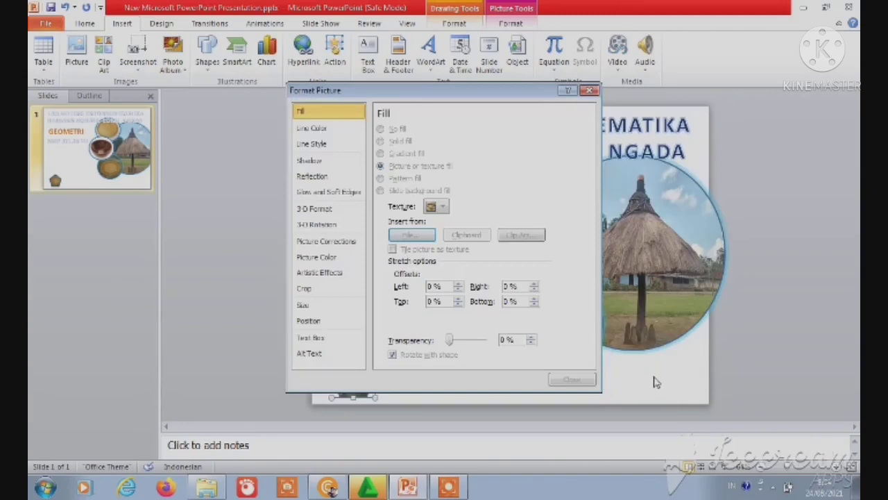
pyautogui.click(572, 379)
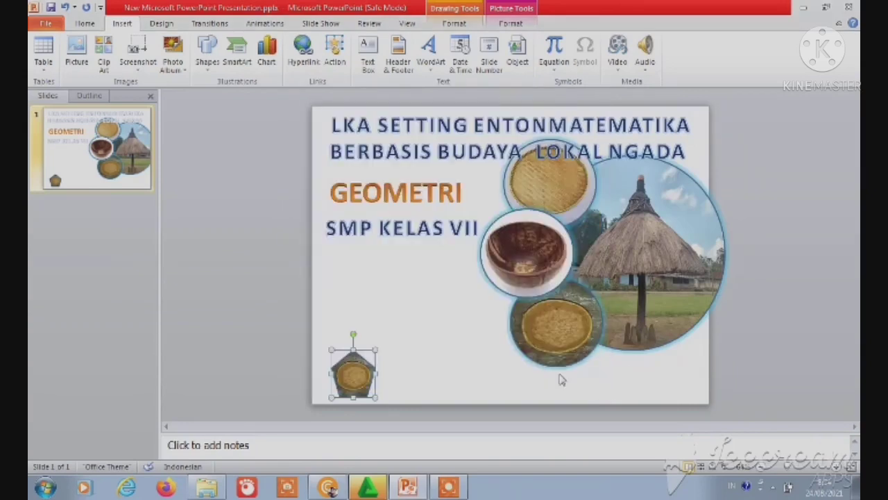
pyautogui.rightClick(353, 386)
pyautogui.click(371, 375)
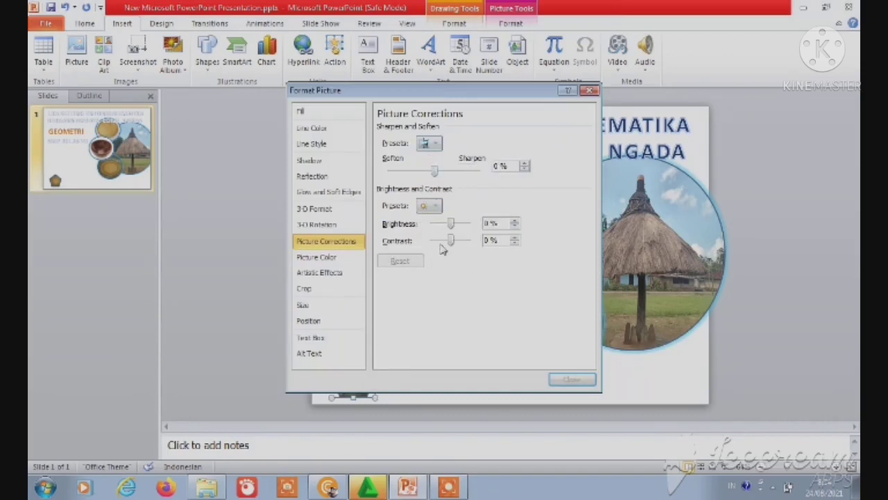
pyautogui.click(571, 381)
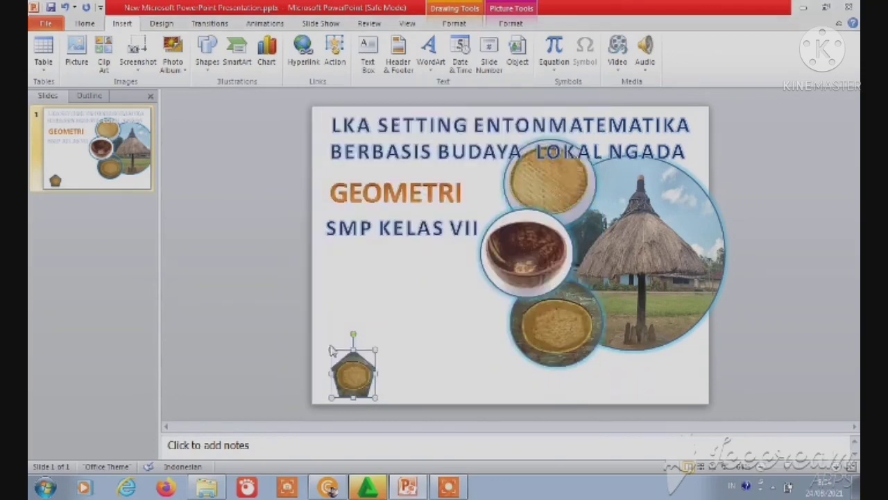
pyautogui.rightClick(357, 377)
pyautogui.rightClick(358, 378)
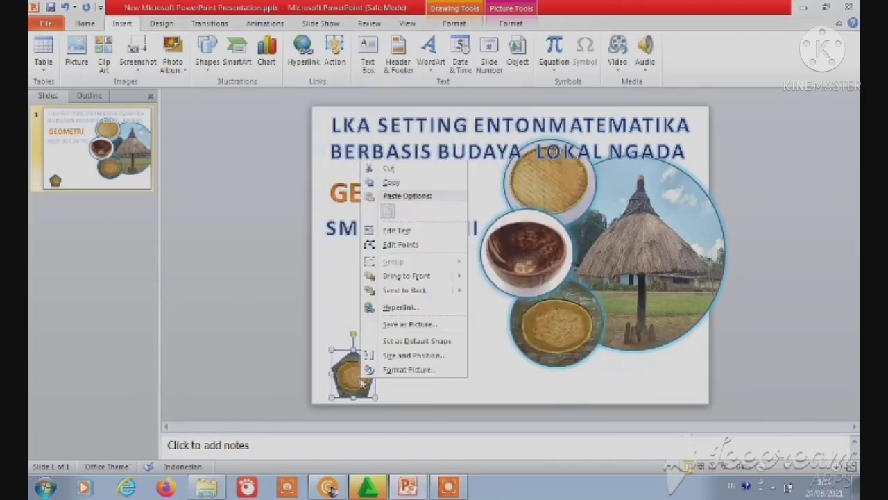
pyautogui.click(394, 371)
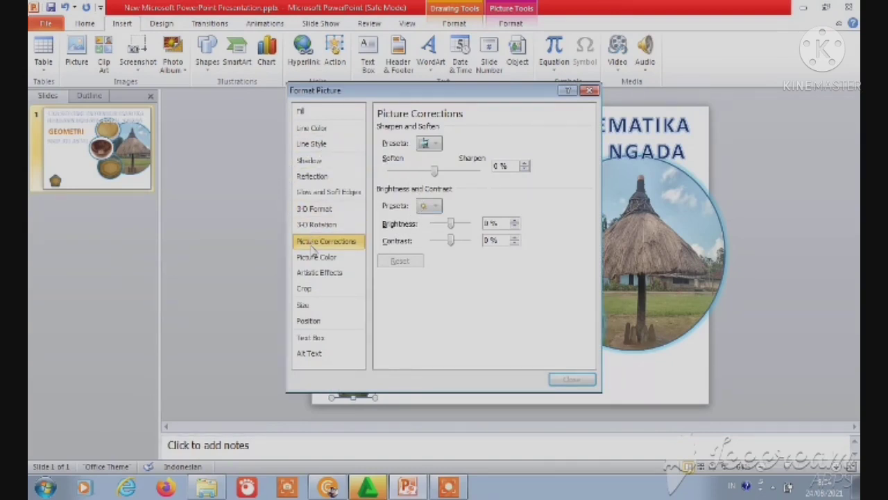
pyautogui.click(302, 113)
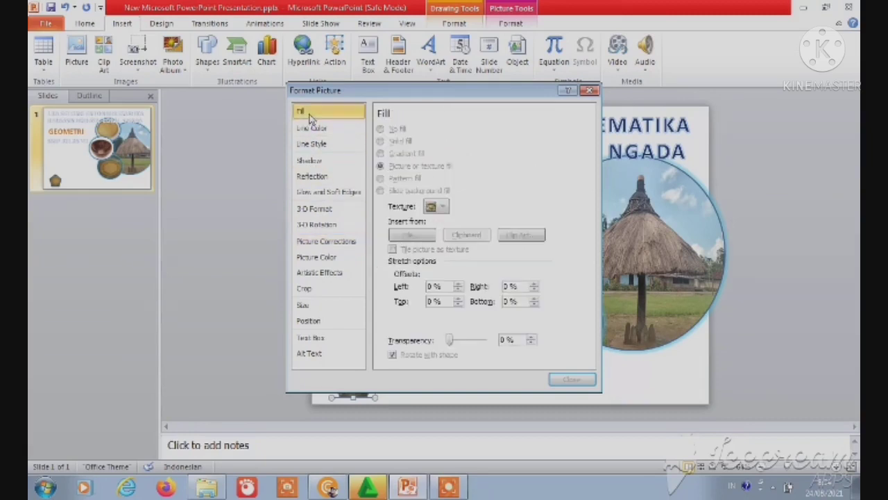
pyautogui.click(411, 235)
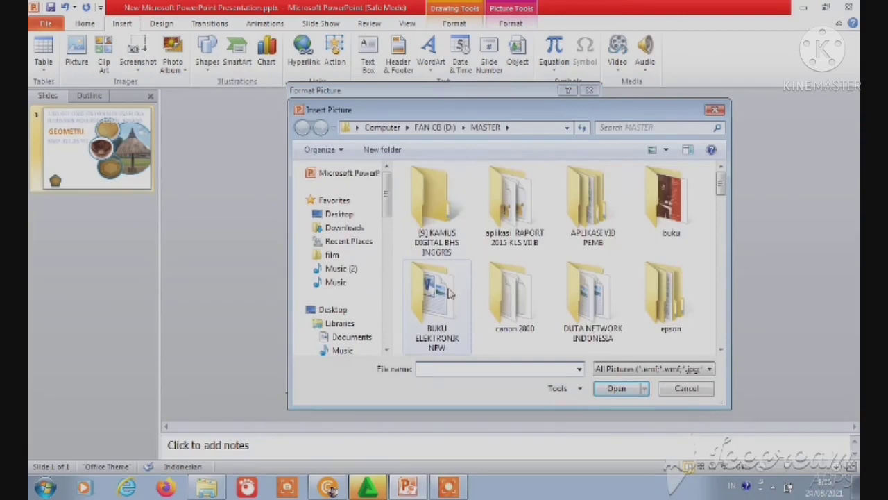
# Select the BUKU ELEKTRONIK NEW folder and browse the file list.
pyautogui.click(439, 294)
pyautogui.scroll(-1, 505, 298)
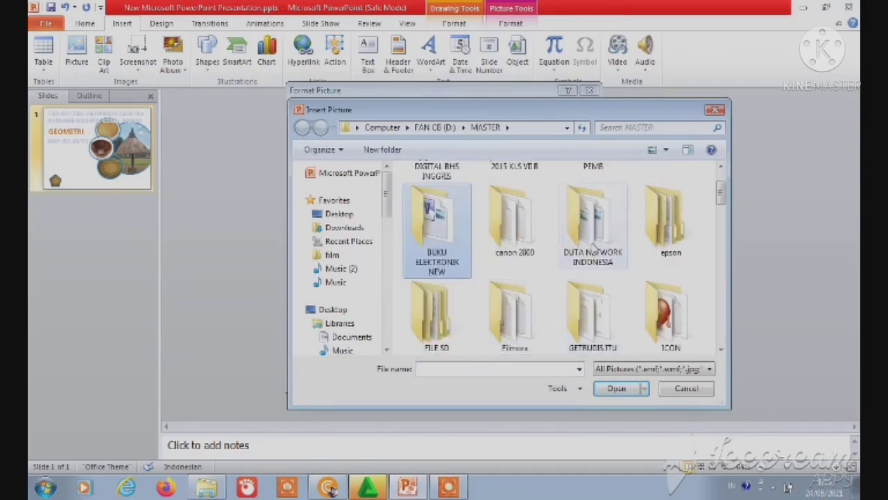
pyautogui.scroll(-1, 593, 249)
pyautogui.scroll(-1, 486, 275)
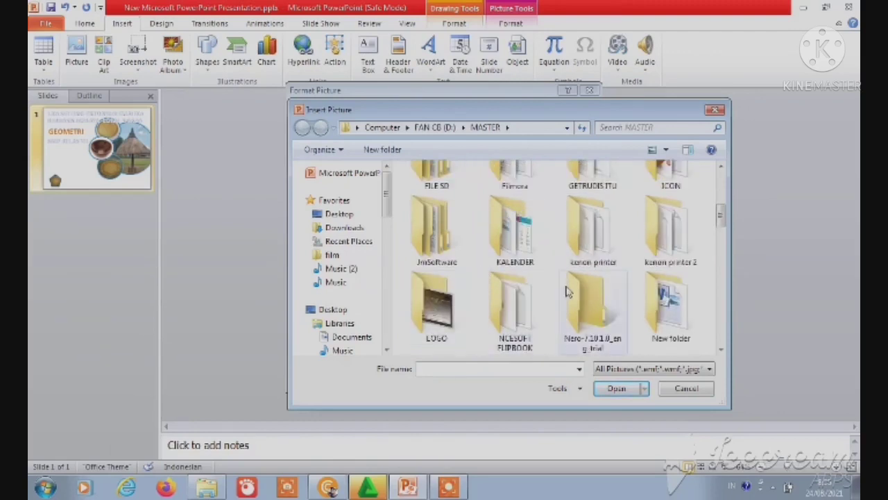
pyautogui.scroll(-2, 565, 292)
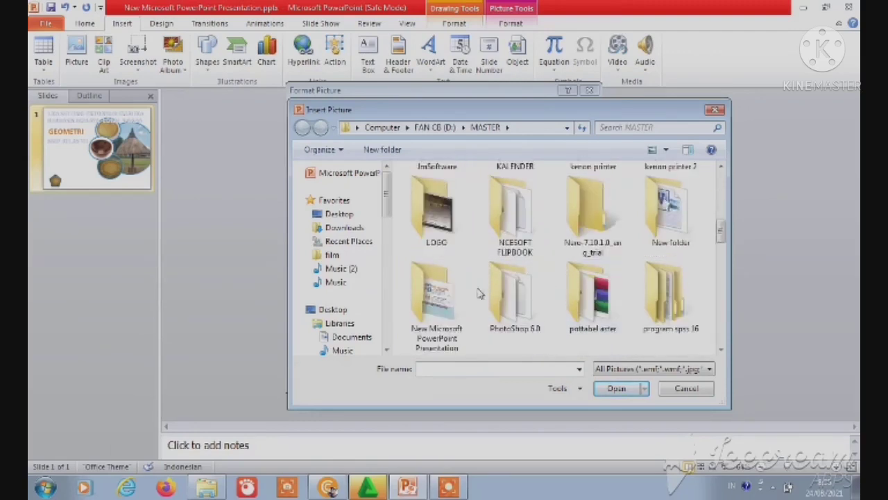
pyautogui.scroll(-1, 479, 294)
pyautogui.scroll(-2, 479, 294)
pyautogui.scroll(-2, 479, 293)
pyautogui.scroll(-2, 479, 294)
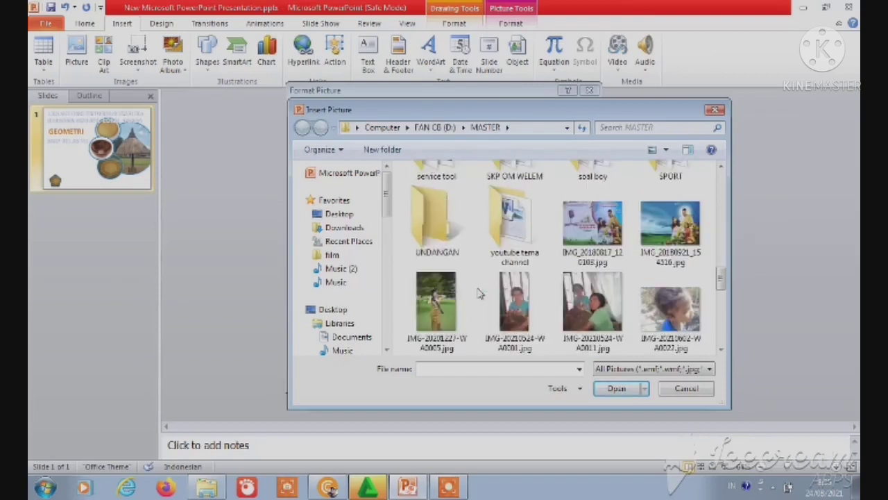
pyautogui.scroll(1, 479, 294)
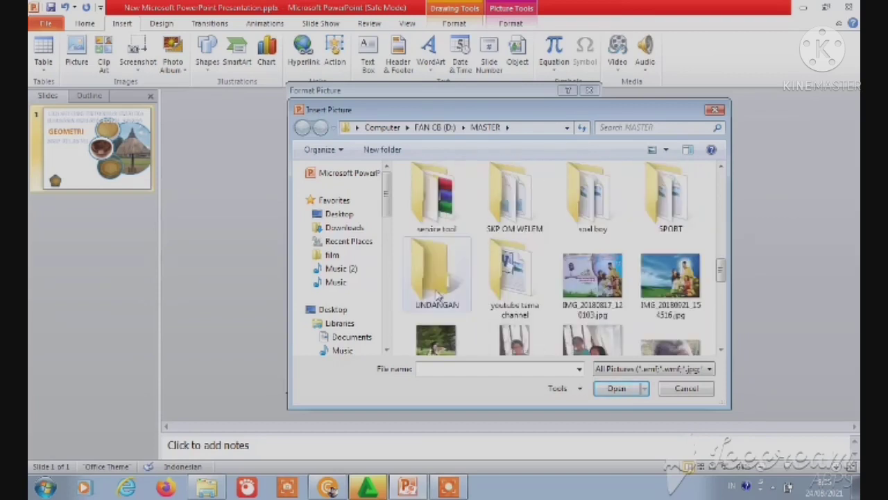
pyautogui.scroll(2, 455, 281)
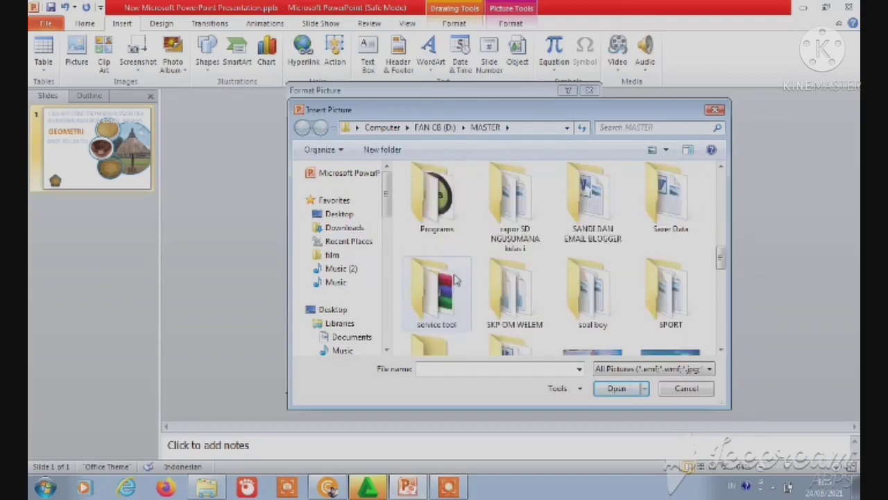
# Abandon the picture fill and delete the small pentagon from the slide.
pyautogui.click(671, 389)
pyautogui.click(570, 380)
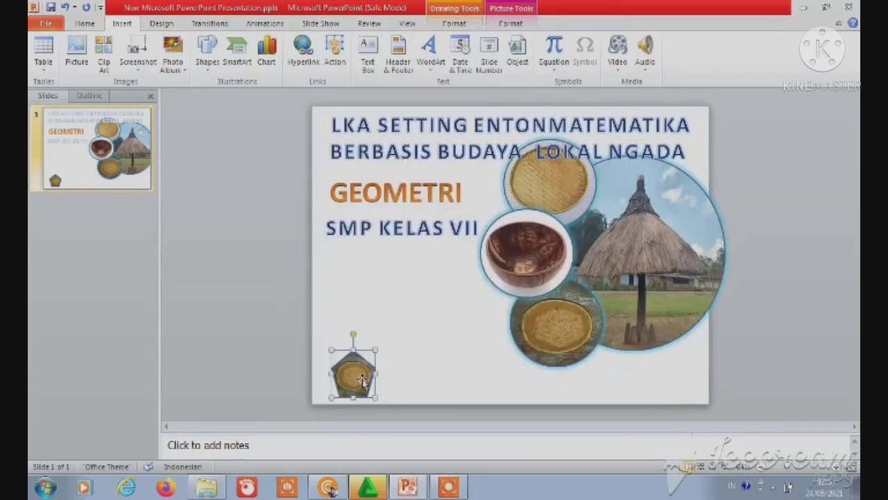
pyautogui.press('Delete')
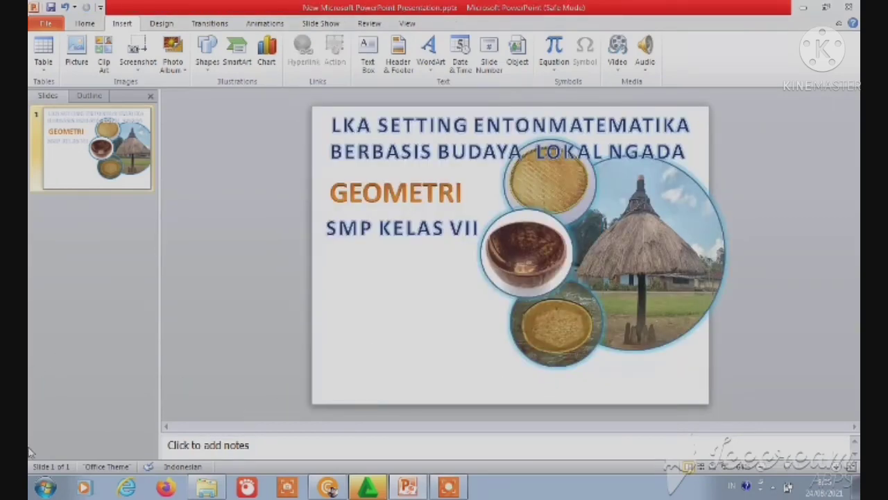
# Open the FAN CB (D:) drive through Computer and select a Word document there.
pyautogui.click(43, 488)
pyautogui.click(236, 234)
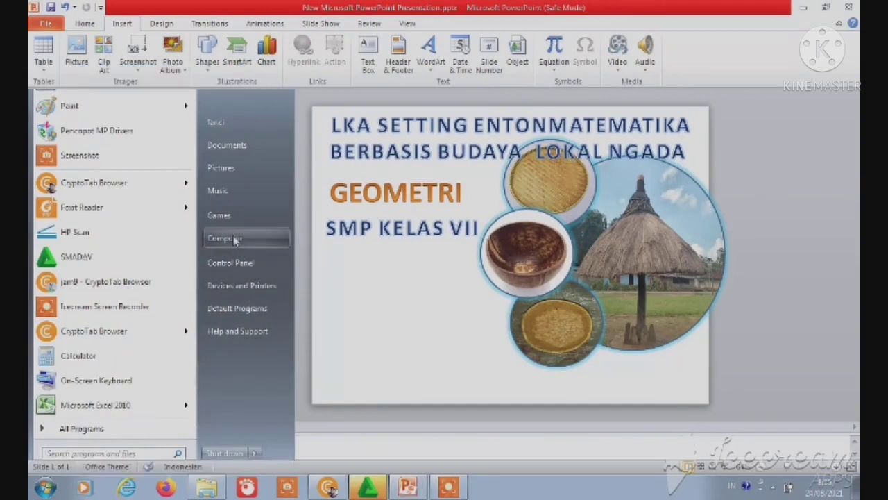
pyautogui.doubleClick(257, 119)
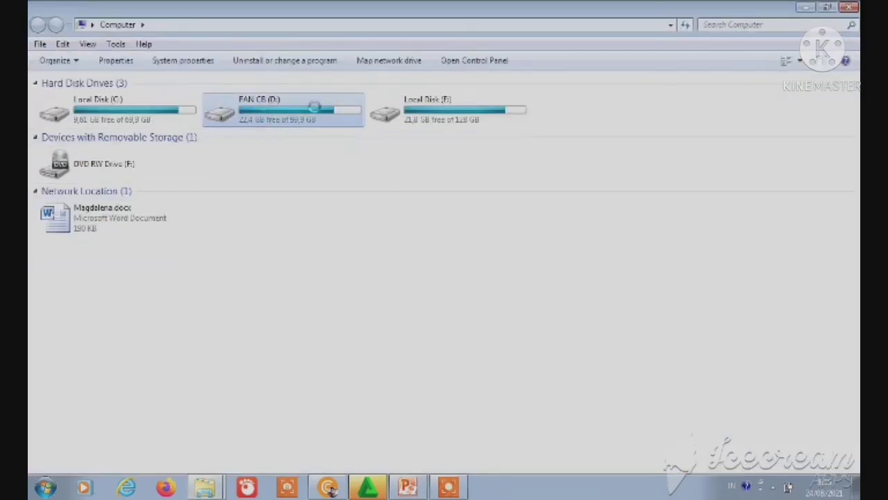
pyautogui.scroll(-10, 375, 243)
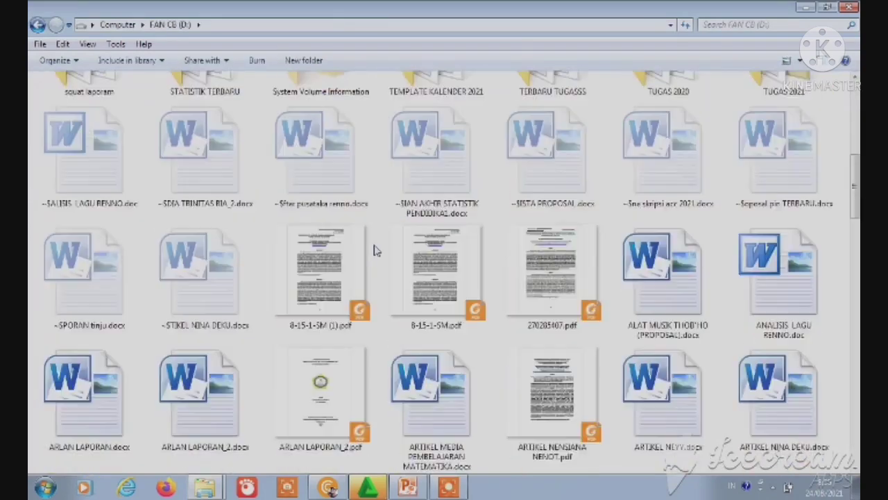
pyautogui.click(767, 399)
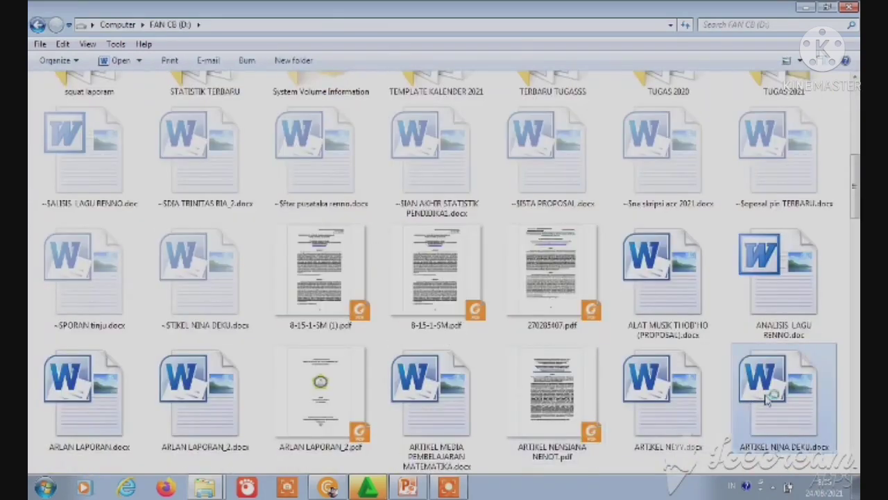
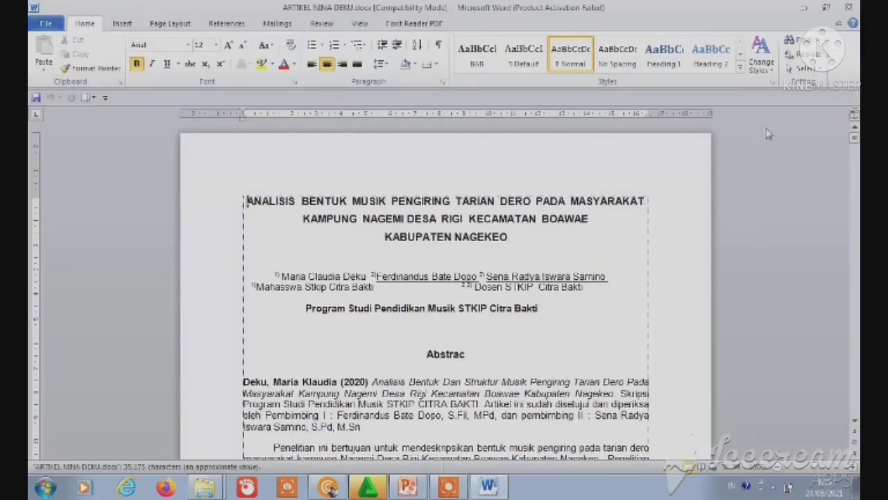
# Open ARLAN LAPORAN.docx in Word, select its yellow pentagon college logo, and return to PowerPoint.
pyautogui.click(846, 8)
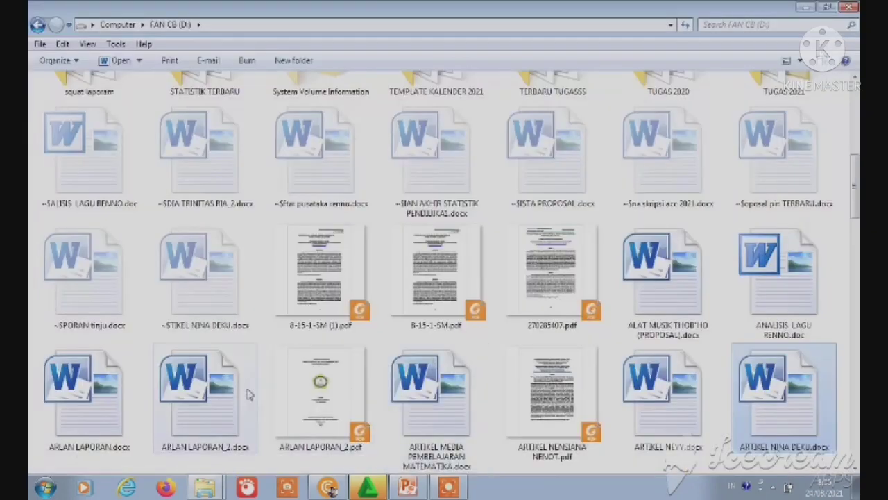
pyautogui.doubleClick(107, 419)
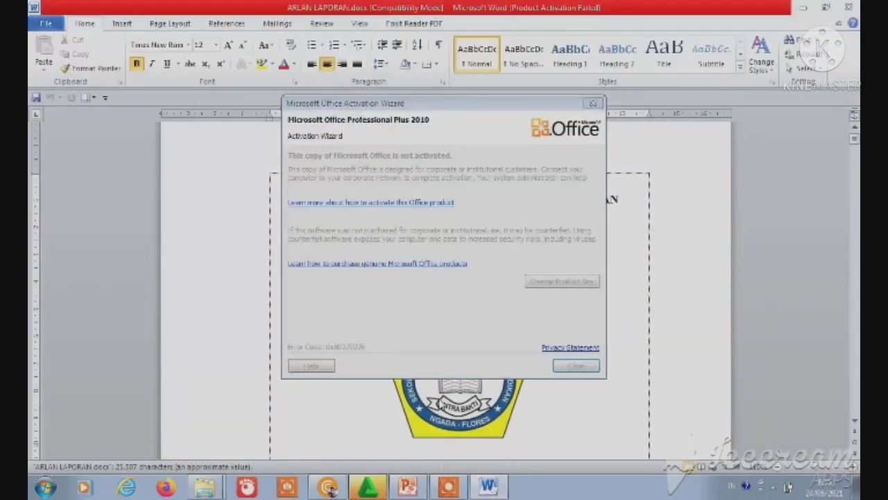
pyautogui.click(593, 104)
pyautogui.click(440, 365)
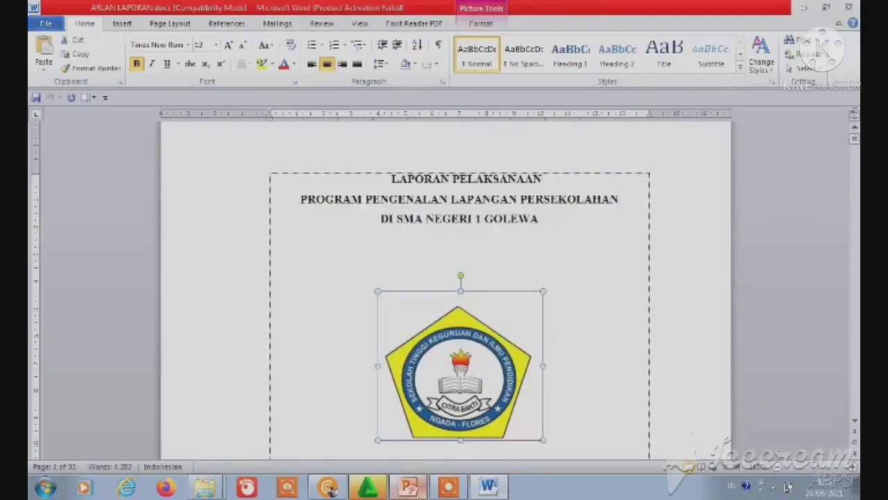
pyautogui.click(397, 491)
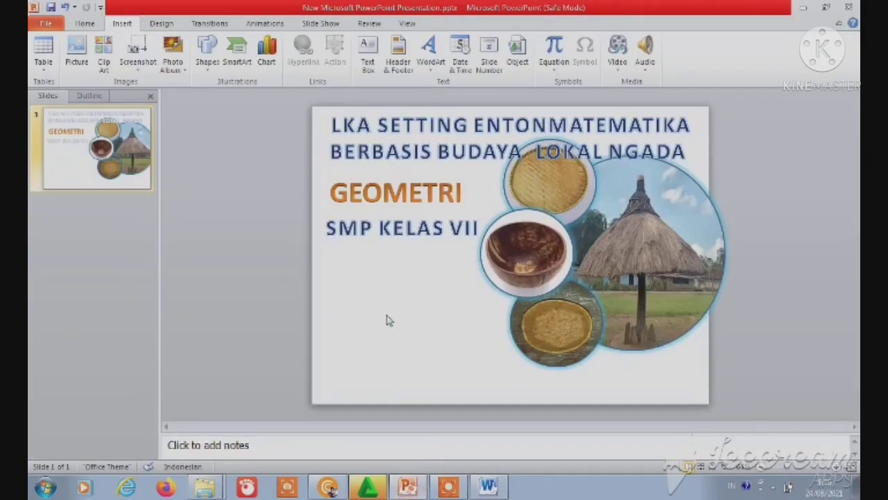
# Paste the college logo onto the title slide and drag it into the bottom-left corner.
pyautogui.hotkey('ctrl', 'v')
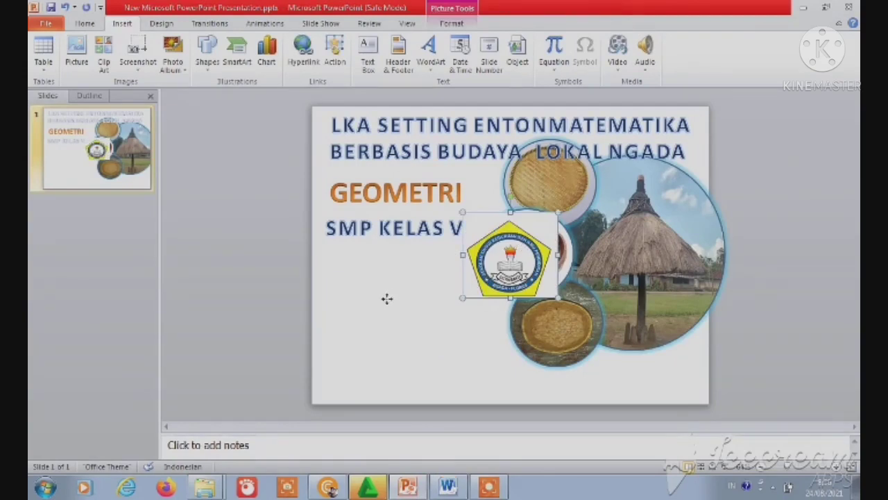
pyautogui.moveTo(484, 216)
pyautogui.mouseDown()
pyautogui.moveTo(354, 278)
pyautogui.moveTo(358, 301)
pyautogui.mouseUp()
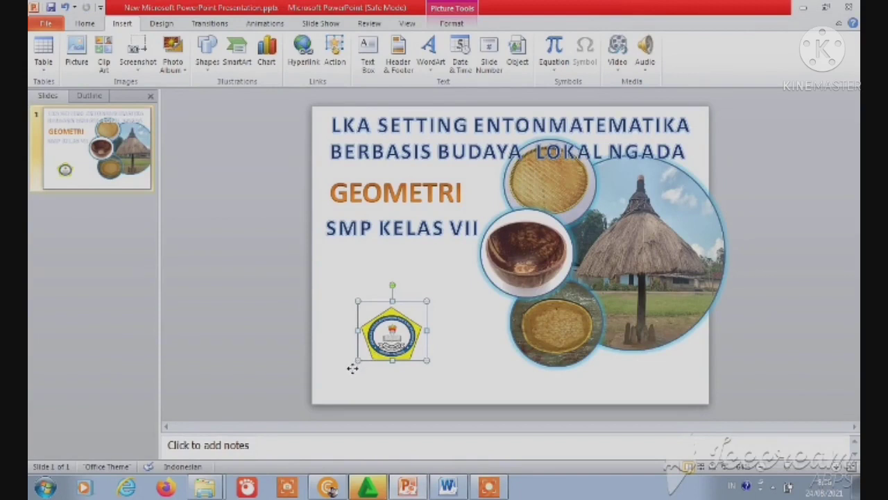
pyautogui.moveTo(392, 356); pyautogui.dragTo(355, 386)
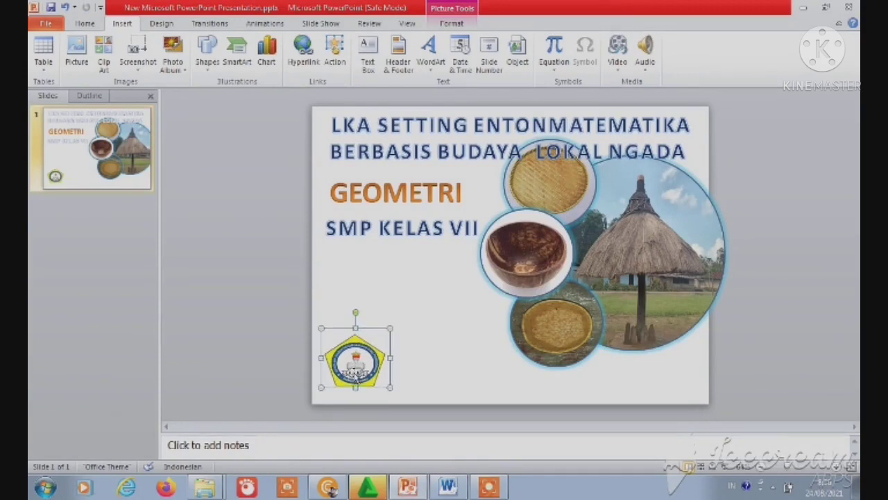
pyautogui.click(392, 301)
pyautogui.click(363, 358)
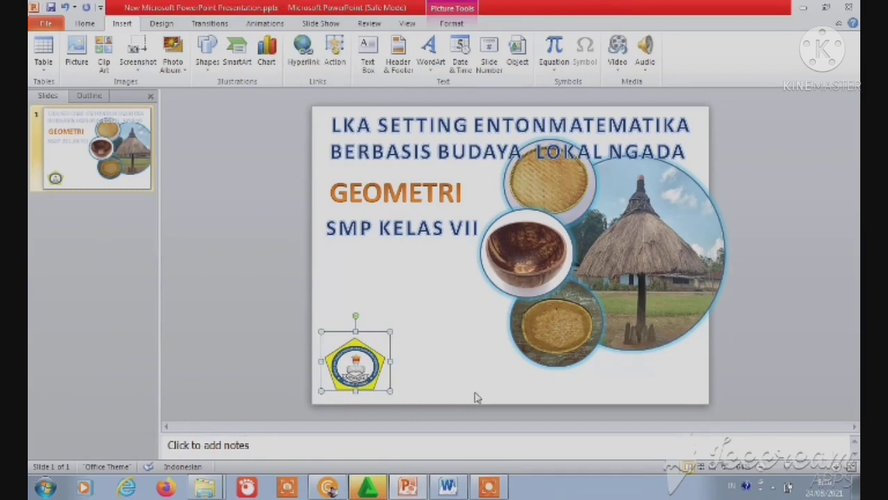
pyautogui.click(453, 369)
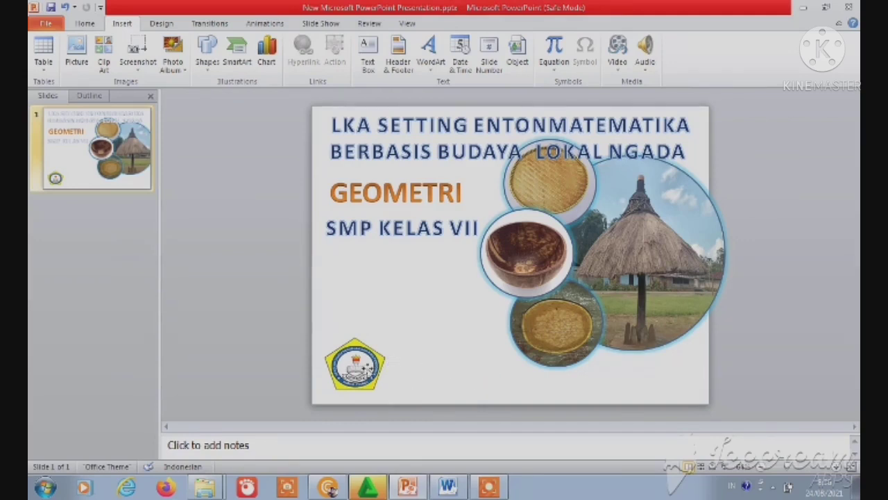
pyautogui.click(364, 370)
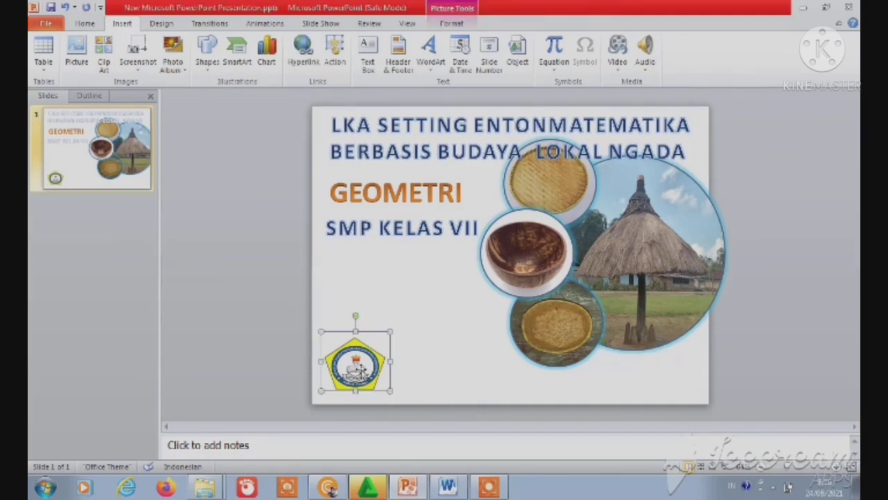
# Drag a copy of the SMP KELAS VII text box down beside the logo.
pyautogui.click(412, 369)
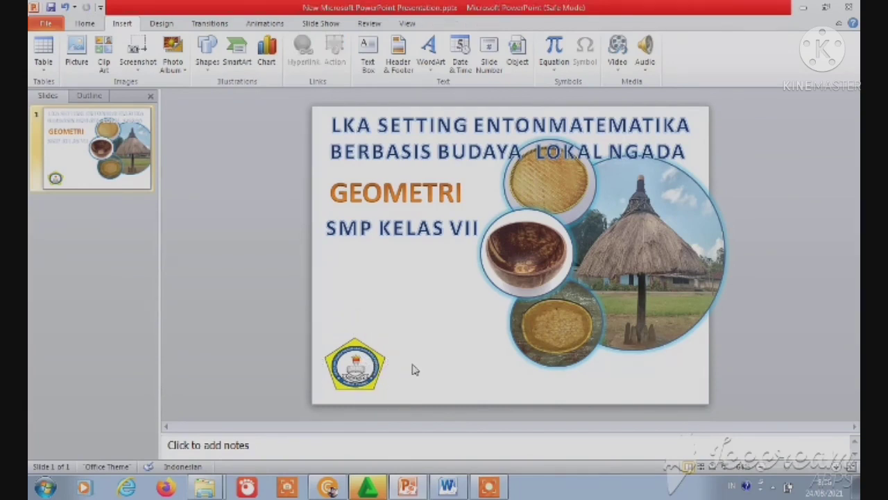
pyautogui.click(362, 344)
pyautogui.click(387, 226)
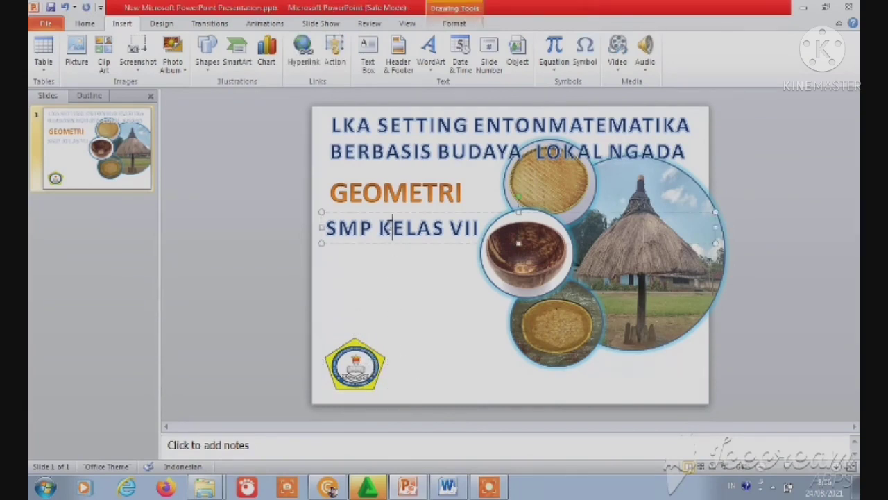
pyautogui.click(387, 247)
pyautogui.moveTo(390, 250); pyautogui.dragTo(432, 307)
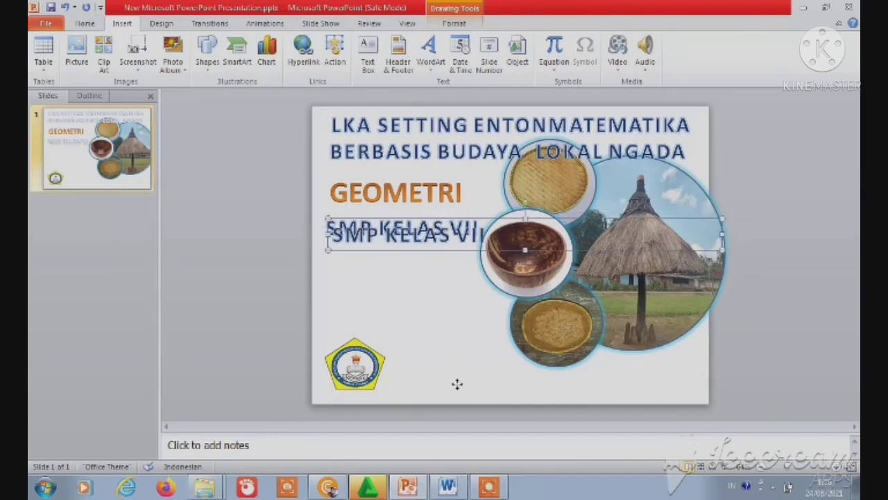
pyautogui.moveTo(461, 381); pyautogui.dragTo(460, 382)
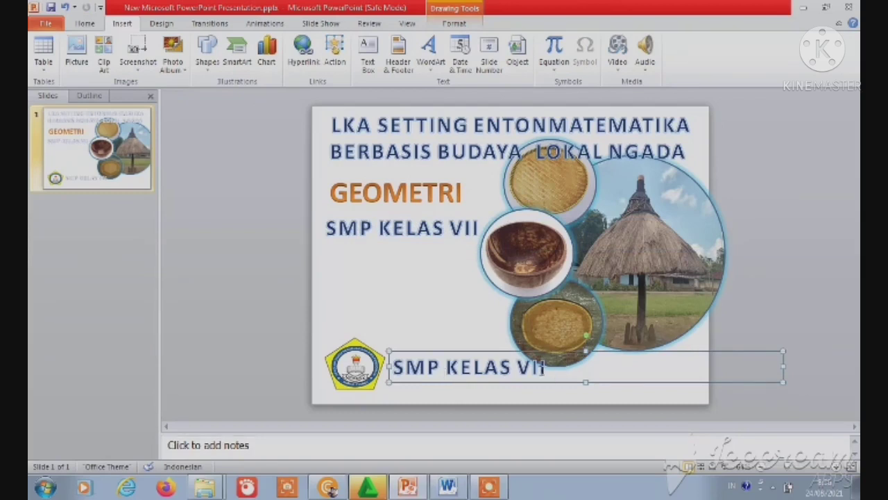
# Replace the copied text with 'DESIGN BY TEMA CHANNEL' and nudge it slightly lower.
pyautogui.moveTo(545, 367); pyautogui.dragTo(412, 377)
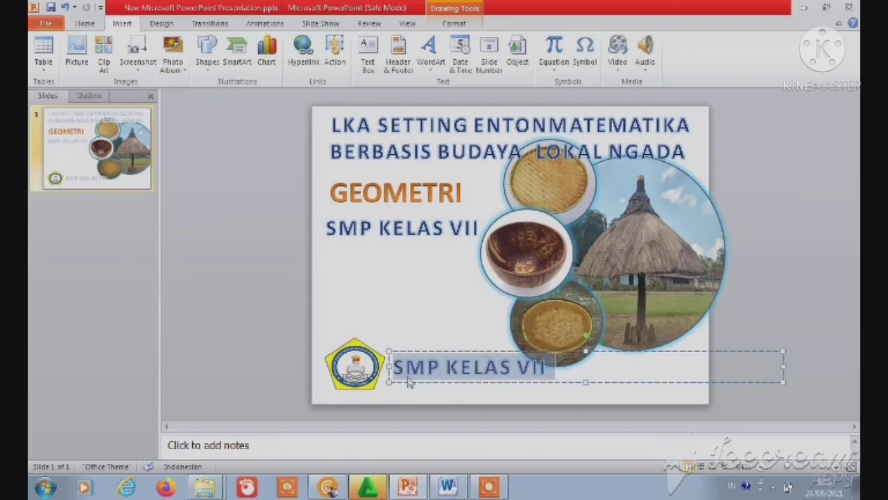
pyautogui.write('DESIGN ')
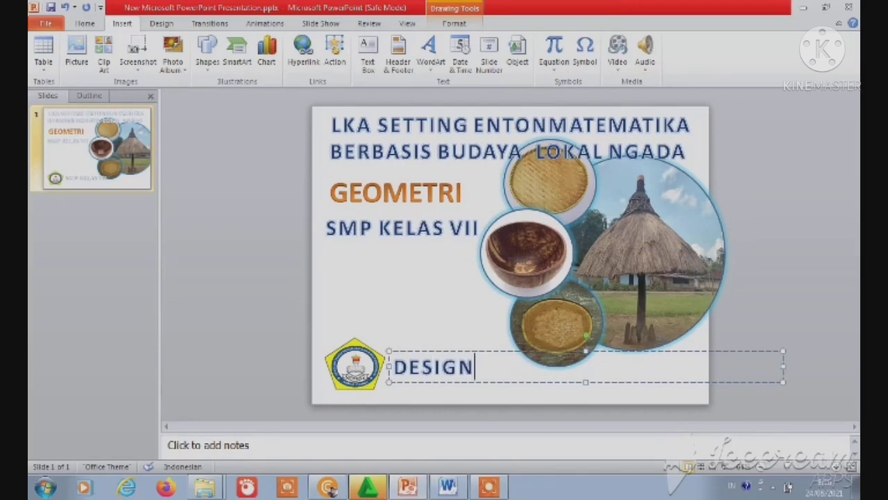
pyautogui.write('BY')
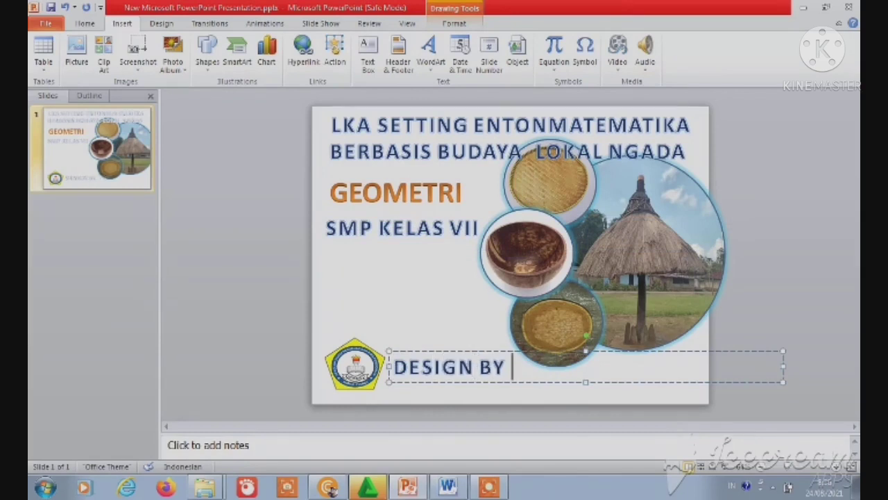
pyautogui.press('BackSpace')
pyautogui.write('Y TE')
pyautogui.write('MA ')
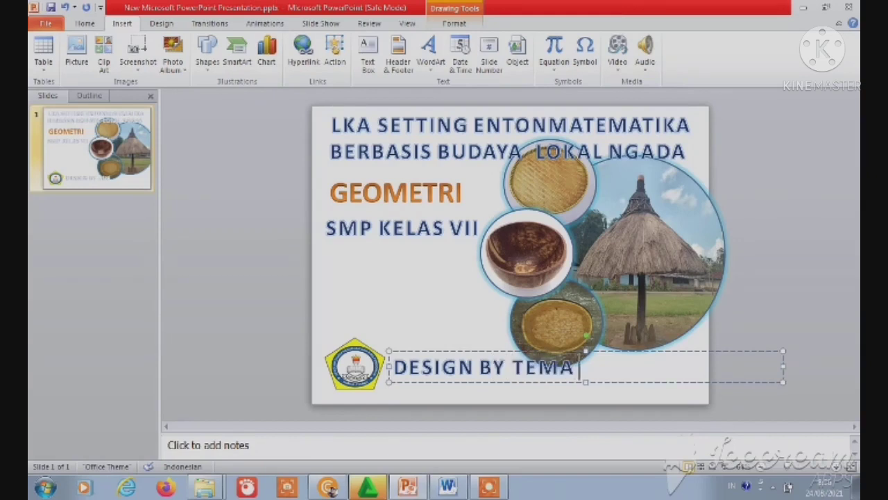
pyautogui.write('CHANNEL')
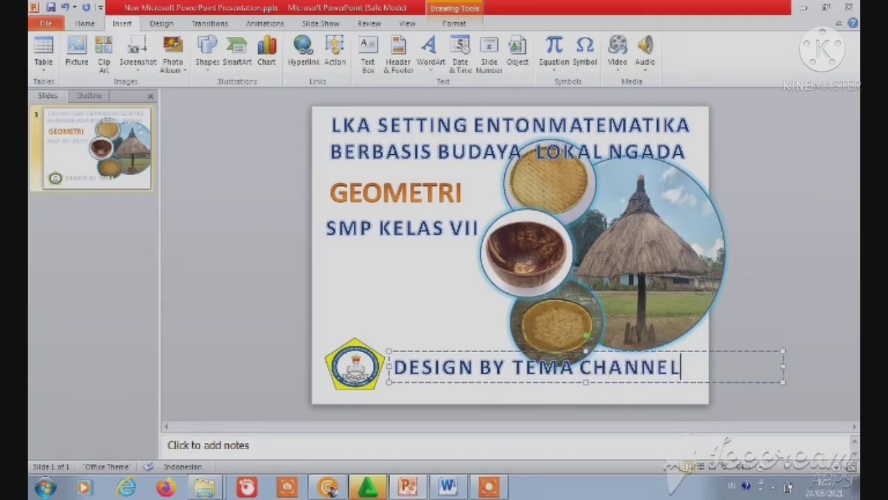
pyautogui.click(433, 381)
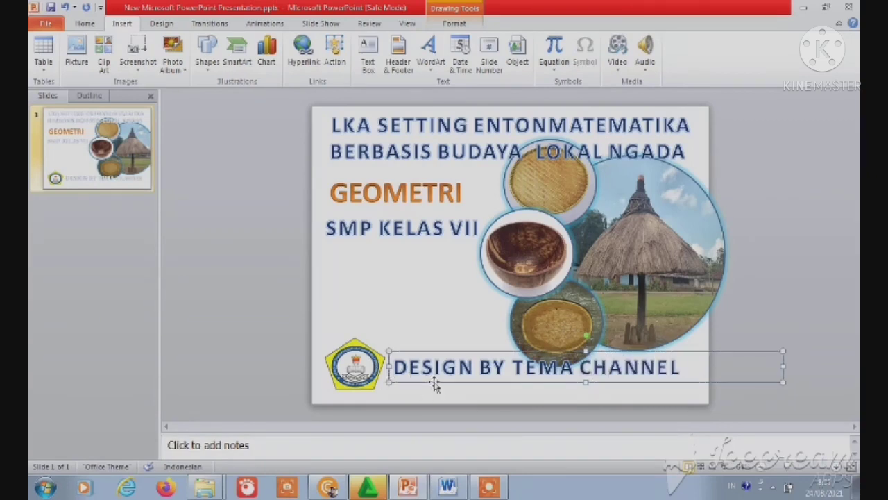
pyautogui.press('Down')
pyautogui.press('Down')
pyautogui.press('Down')
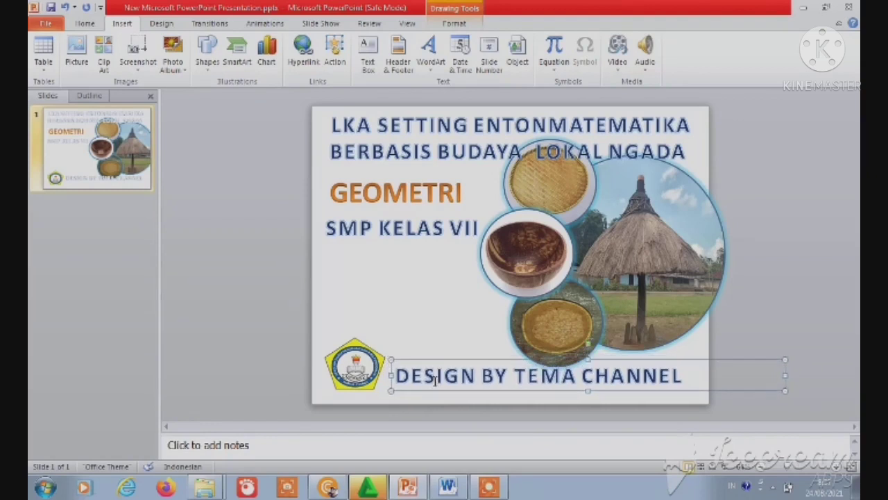
pyautogui.press('Down')
# Shift the bottom-left logo slightly so it sits neatly beside the DESIGN BY TEMA CHANNEL line.
pyautogui.click(336, 368)
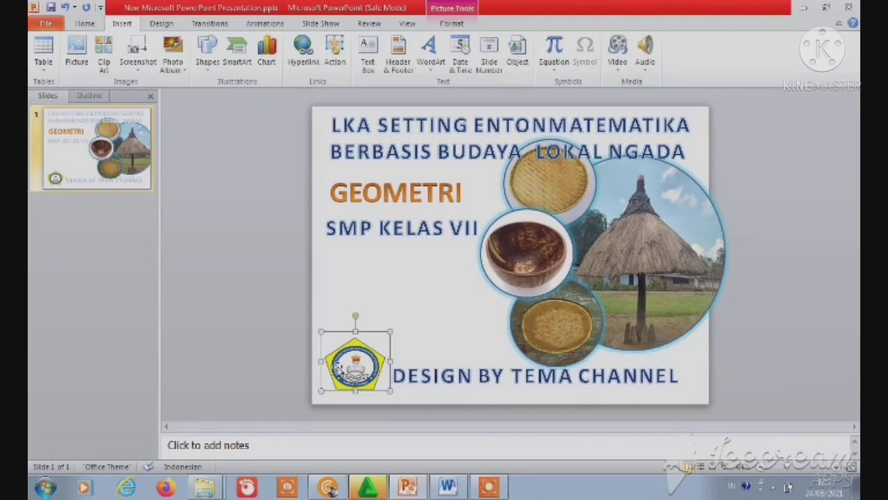
pyautogui.click(386, 363)
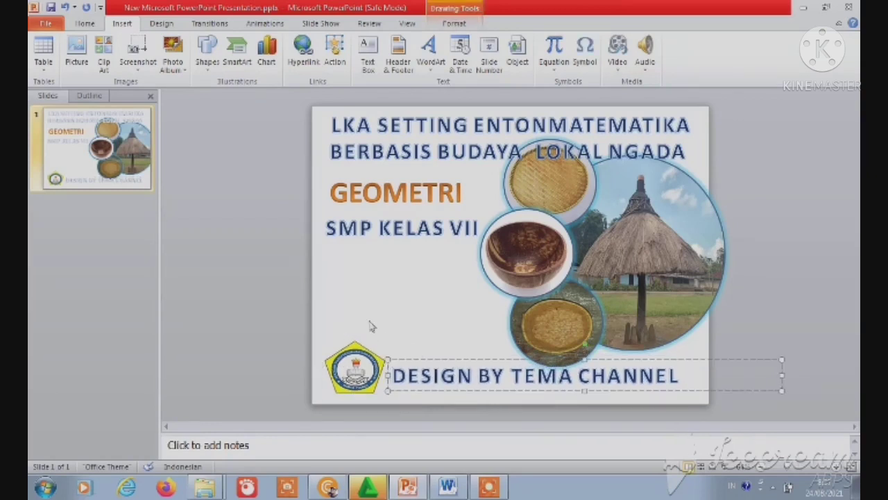
pyautogui.click(399, 329)
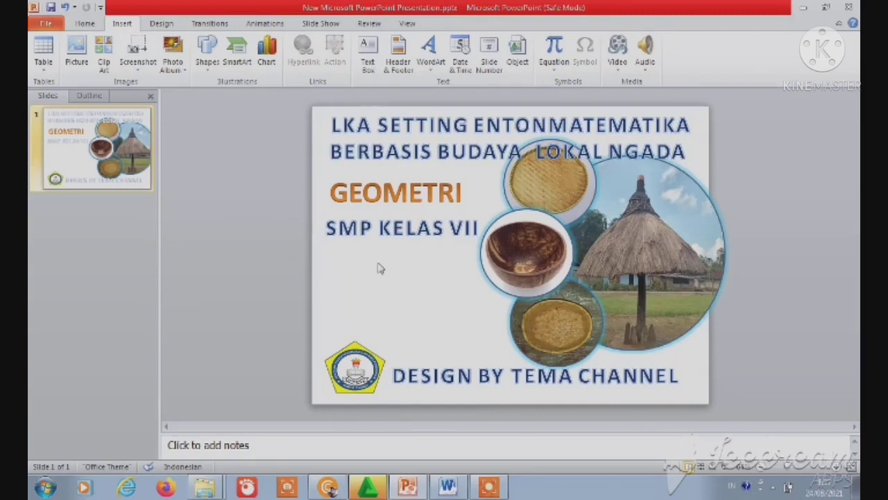
pyautogui.click(349, 214)
pyautogui.click(361, 349)
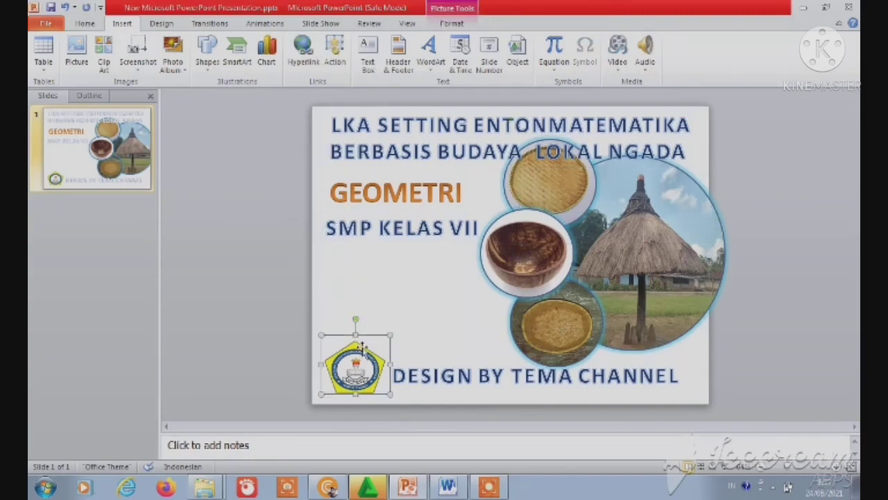
pyautogui.moveTo(358, 366)
pyautogui.mouseDown()
pyautogui.moveTo(365, 366)
pyautogui.moveTo(332, 350)
pyautogui.mouseUp()
pyautogui.click(347, 326)
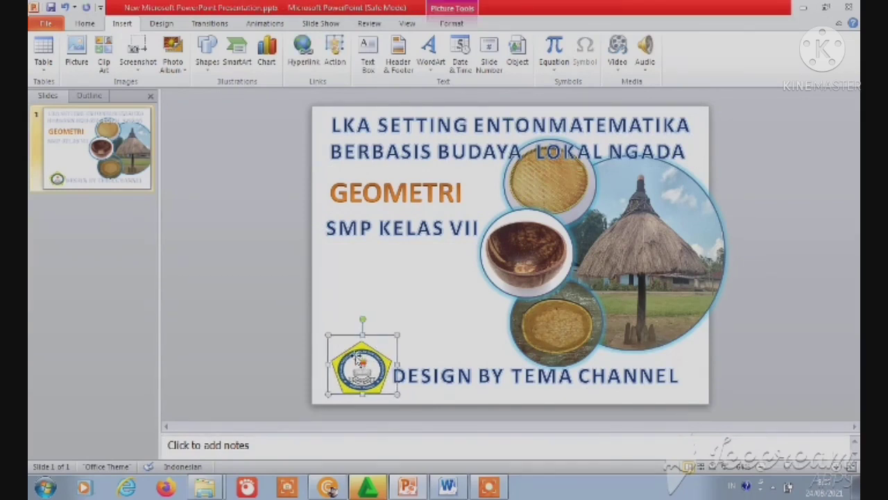
pyautogui.click(384, 313)
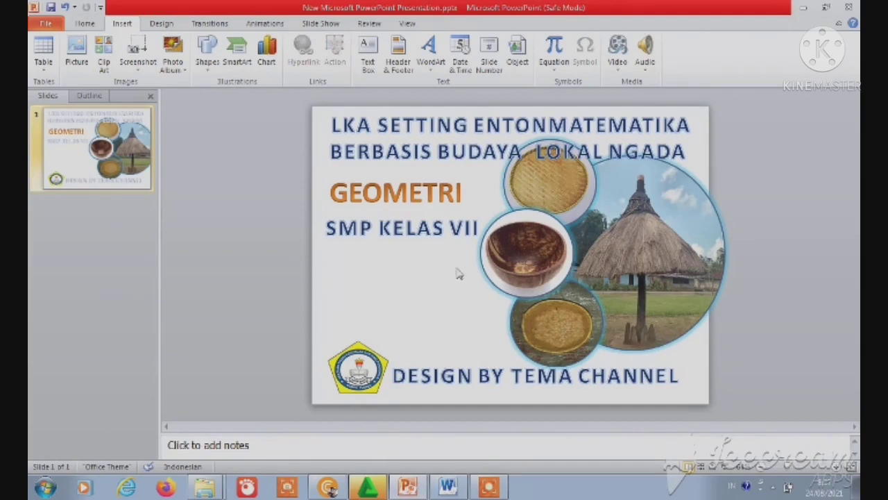
# Through Format Background, compare gradient, solid and picture fills, then apply a dotted pattern fill.
pyautogui.rightClick(364, 283)
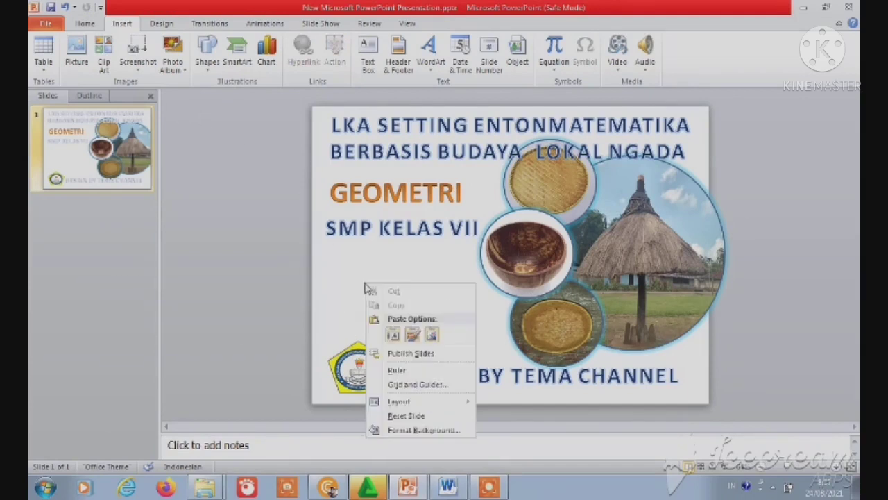
pyautogui.click(392, 430)
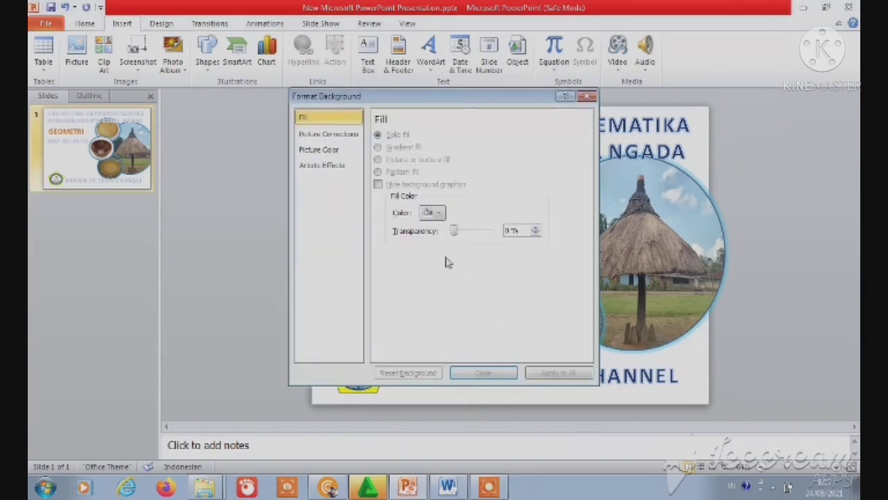
pyautogui.click(441, 215)
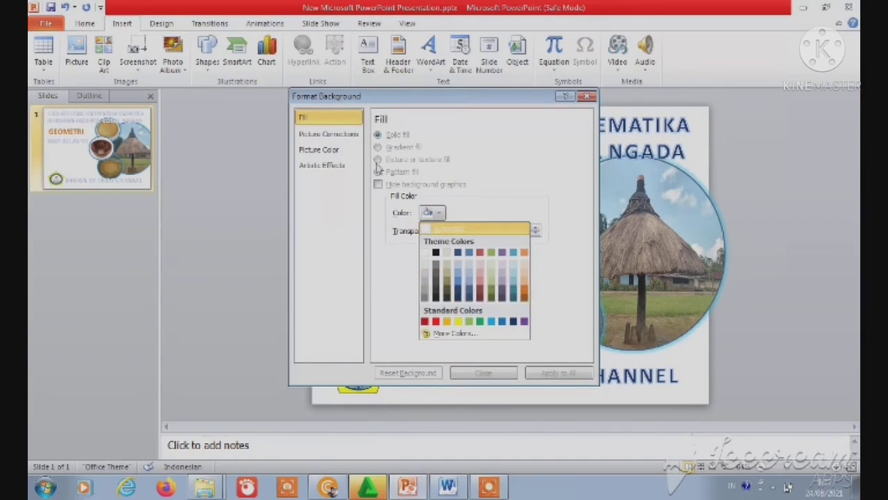
pyautogui.click(378, 167)
pyautogui.click(379, 159)
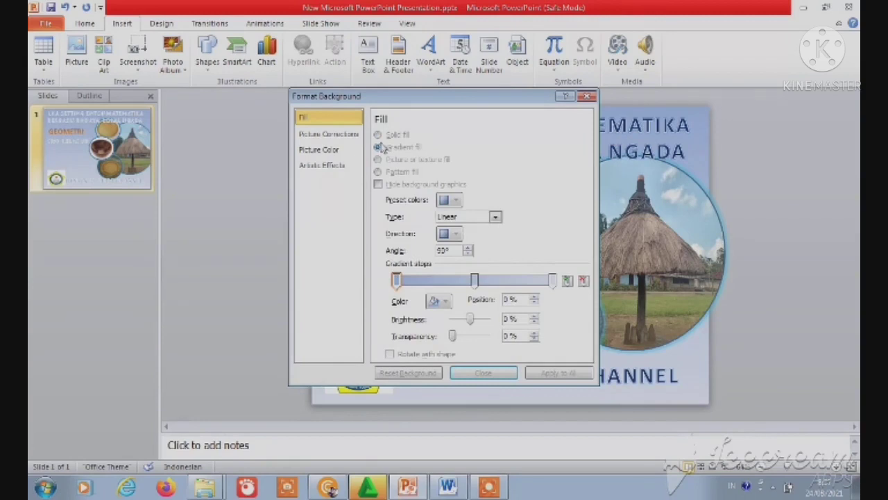
pyautogui.click(378, 135)
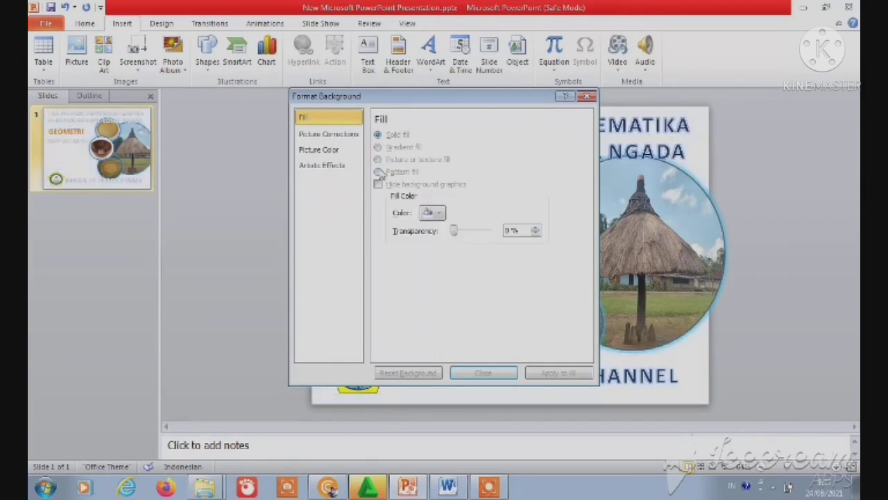
pyautogui.click(377, 160)
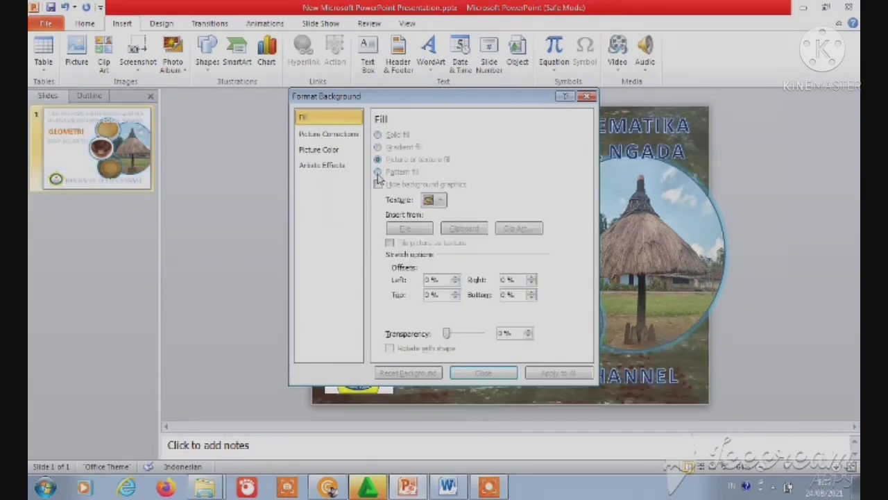
pyautogui.click(377, 172)
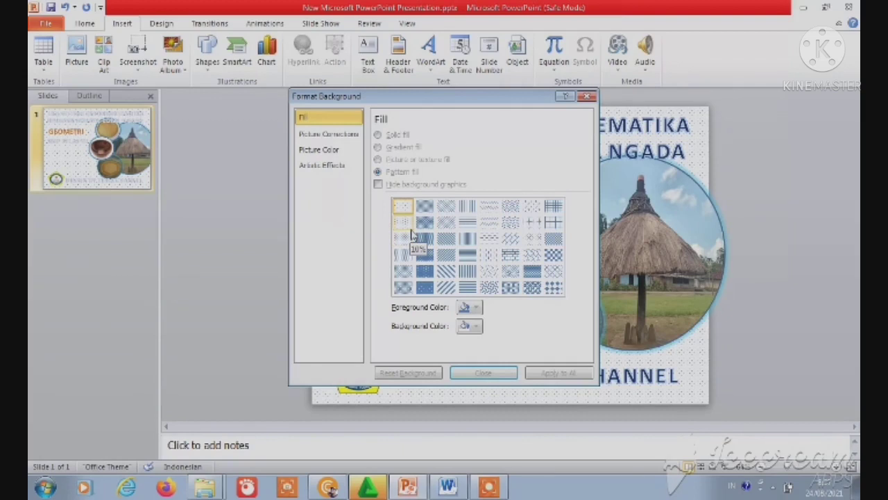
pyautogui.click(472, 373)
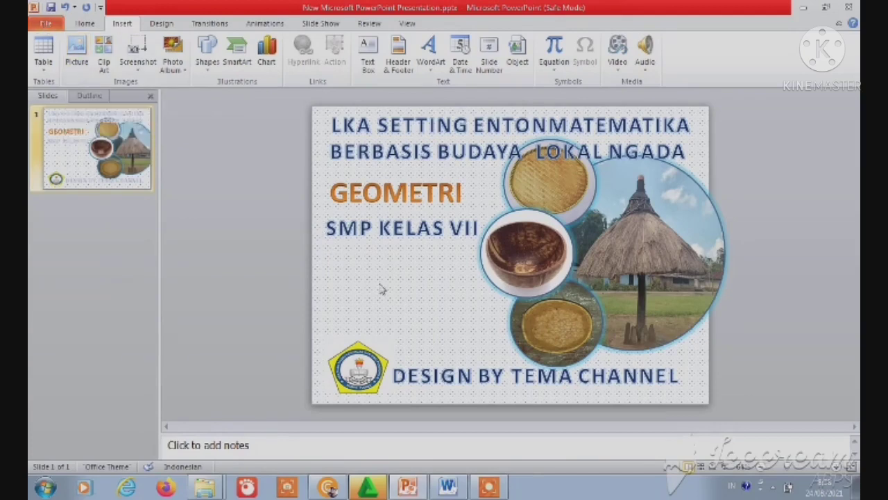
pyautogui.click(83, 24)
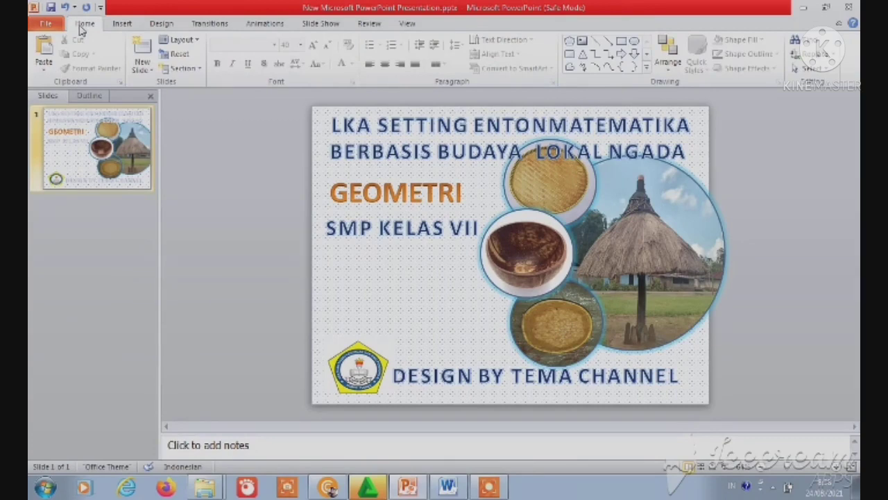
# Duplicate the title slide, delete the duplicate, and reopen the thumbnail's context menu.
pyautogui.rightClick(111, 187)
pyautogui.click(131, 271)
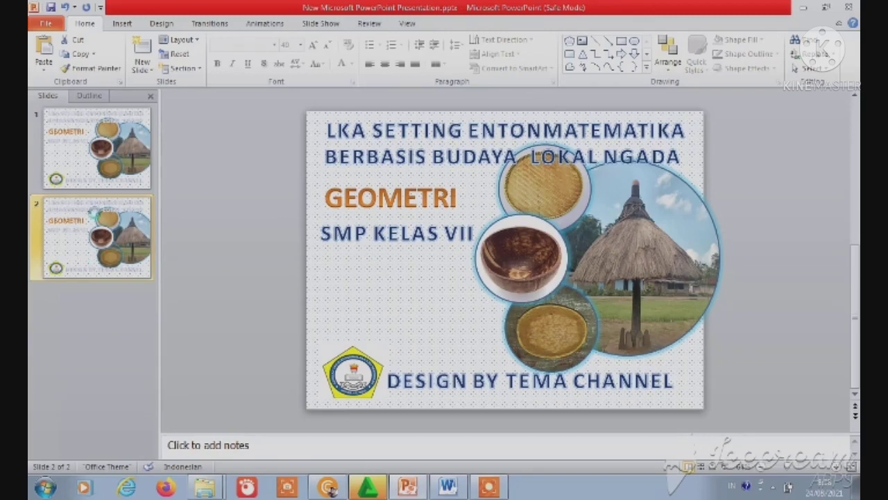
pyautogui.press('Delete')
pyautogui.rightClick(97, 182)
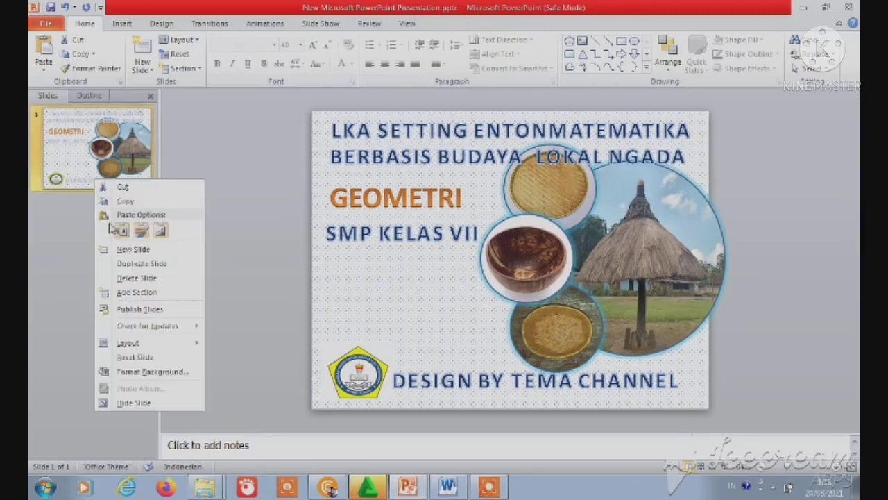
# Add a new second slide, delete its title placeholder, and remove the content box's bullet.
pyautogui.click(125, 249)
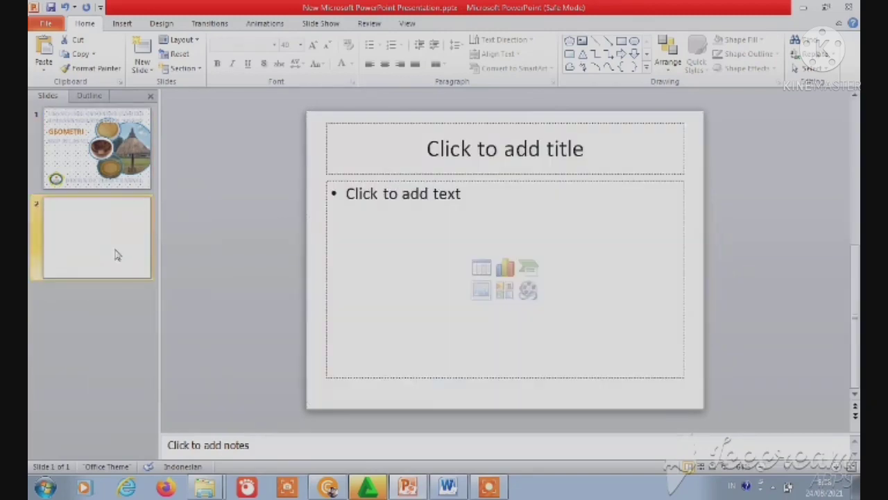
pyautogui.click(378, 175)
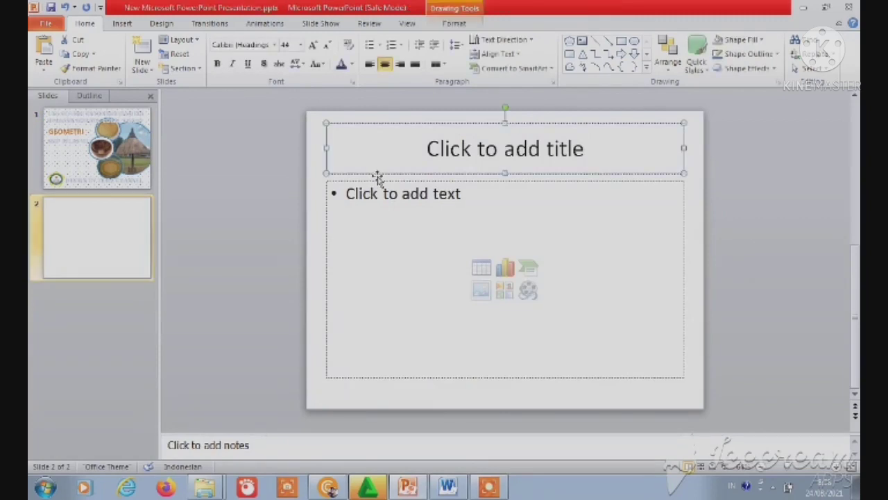
pyautogui.press('Delete')
pyautogui.click(408, 205)
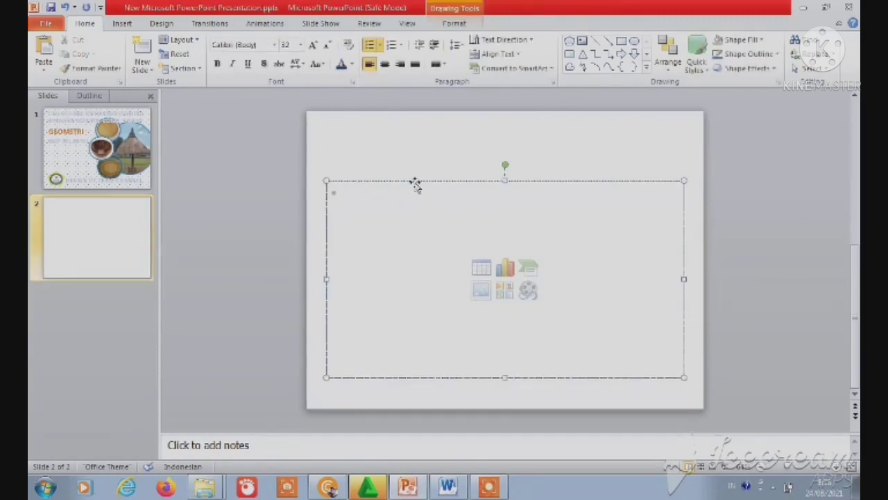
pyautogui.press('BackSpace')
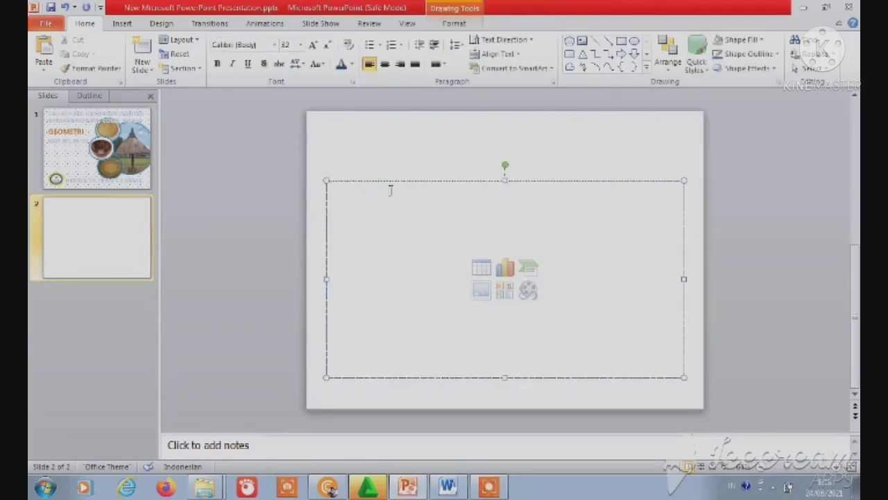
pyautogui.moveTo(392, 182); pyautogui.dragTo(390, 164)
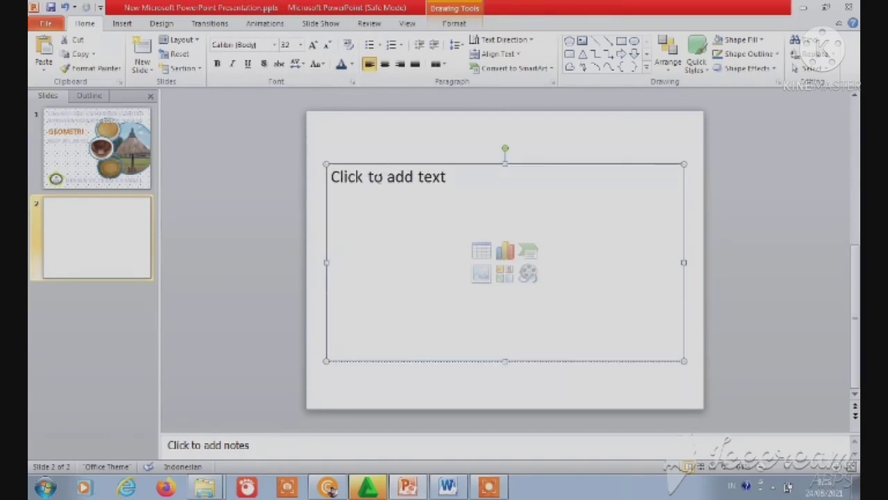
pyautogui.click(377, 179)
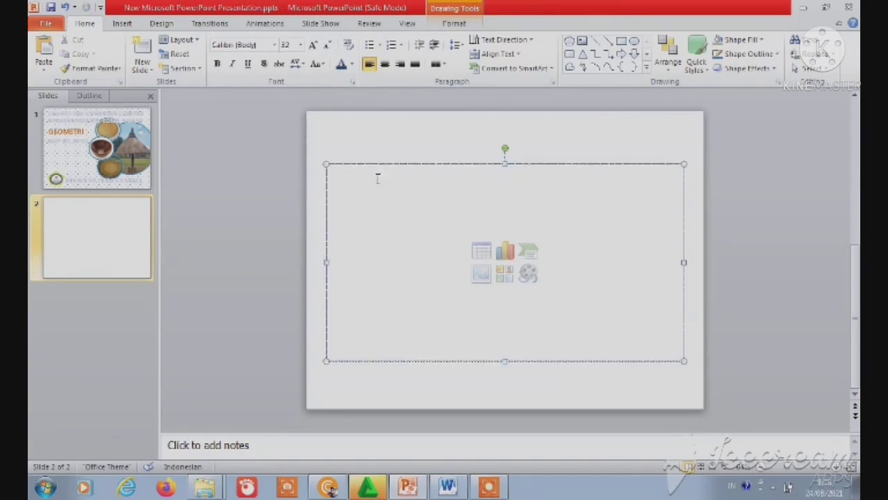
# Enter 'TUTORIAL LENGKAPNYA DI NEXT VIDEO YAH', centred at size 72, then go back to slide 1.
pyautogui.write('T')
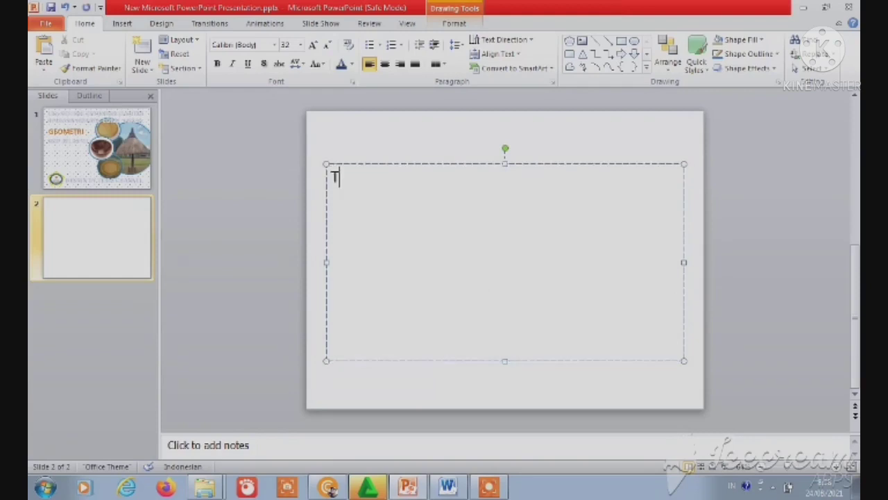
pyautogui.write('UTORIAL')
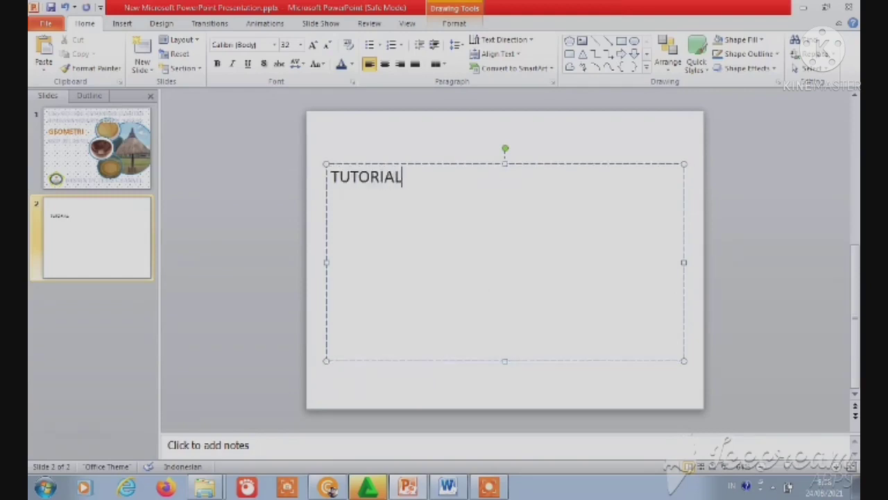
pyautogui.write(' LENG')
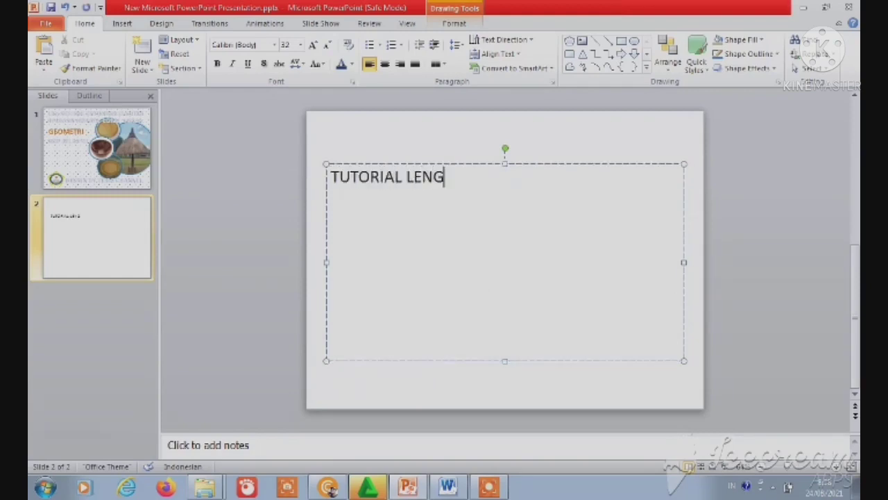
pyautogui.write('KAPNY')
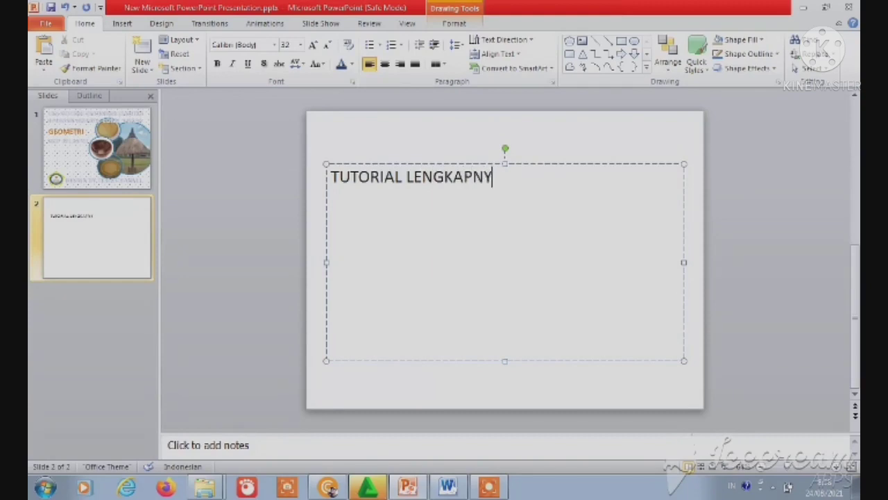
pyautogui.write('A DI')
pyautogui.write(' NEXT V')
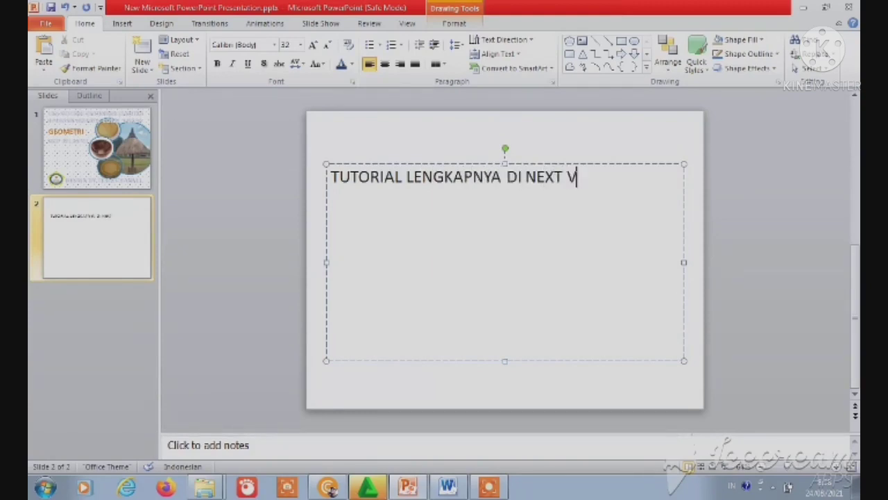
pyautogui.write('IDEO YAH')
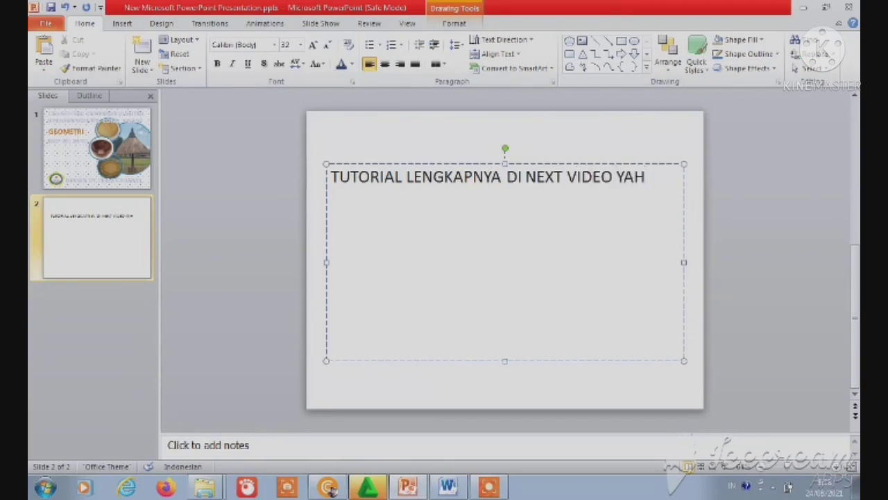
pyautogui.hotkey('ctrl', 'a')
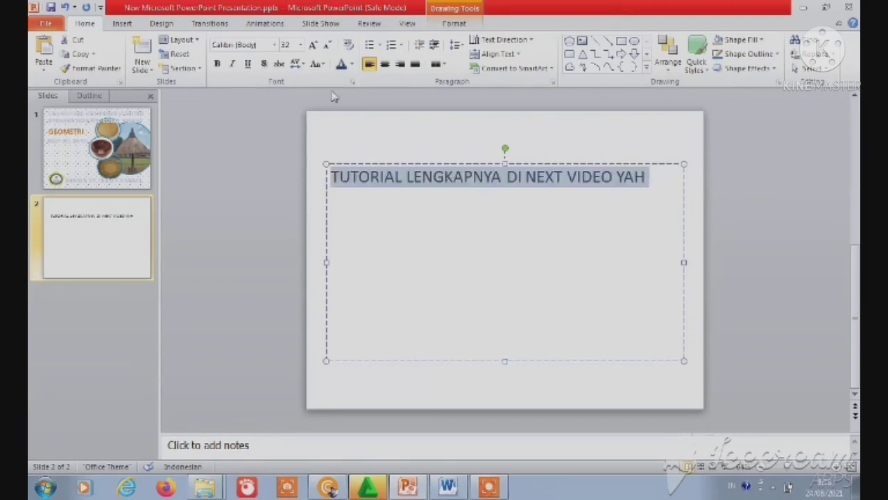
pyautogui.click(384, 63)
pyautogui.click(299, 44)
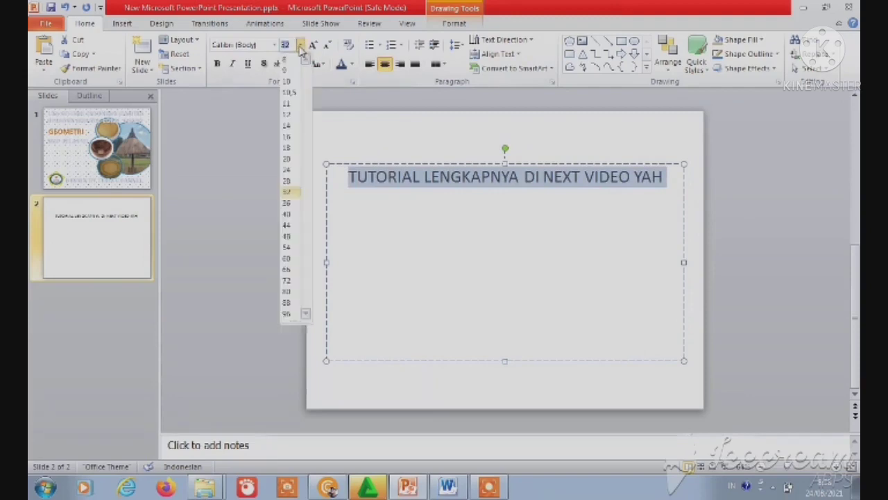
pyautogui.click(286, 280)
pyautogui.click(412, 338)
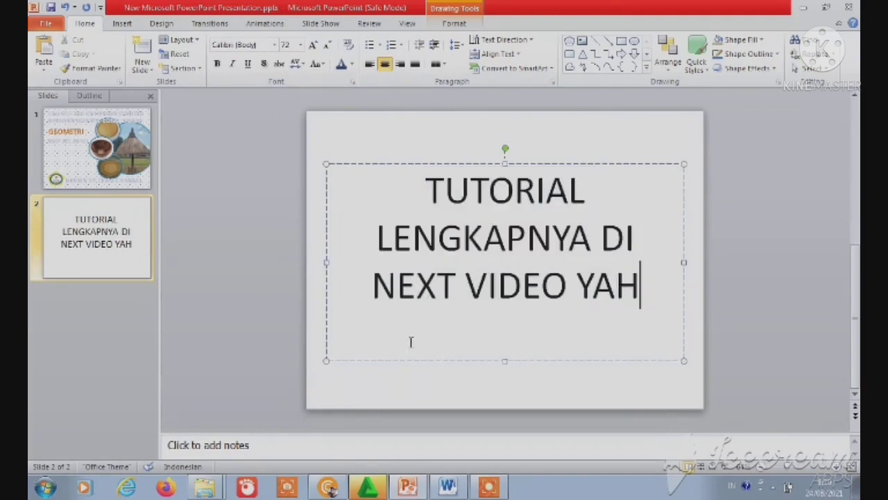
pyautogui.click(530, 401)
pyautogui.click(122, 184)
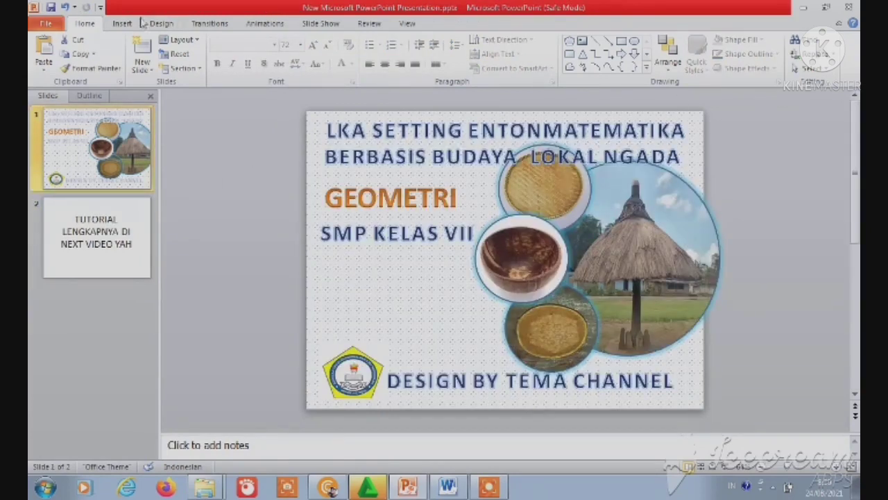
# Under File > Save & Send > Change File Type, choose PNG Portable Network Graphics for saving.
pyautogui.click(43, 24)
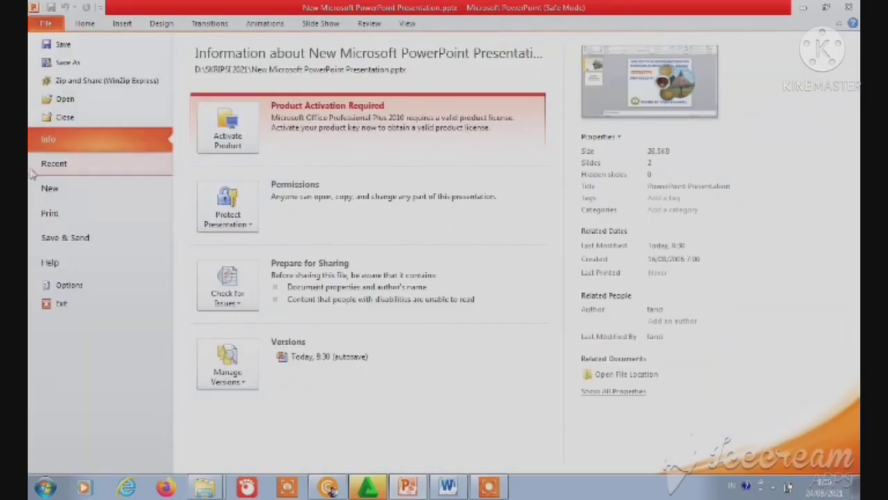
pyautogui.click(58, 240)
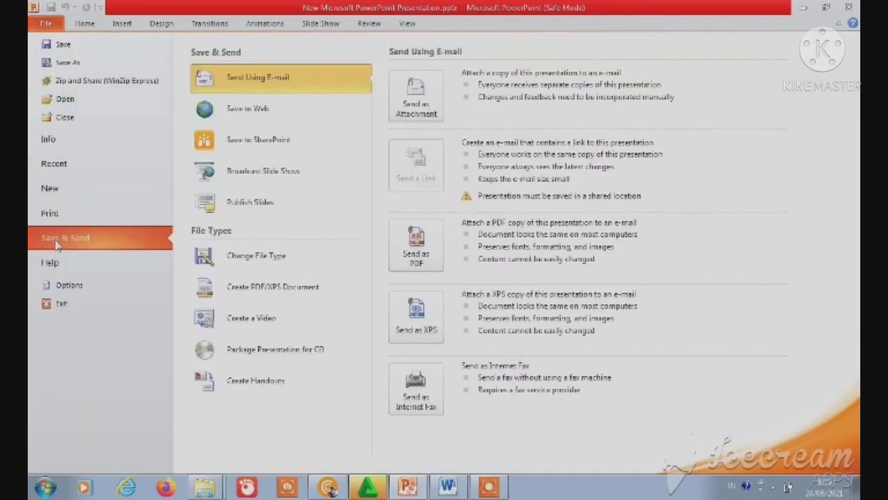
pyautogui.click(248, 260)
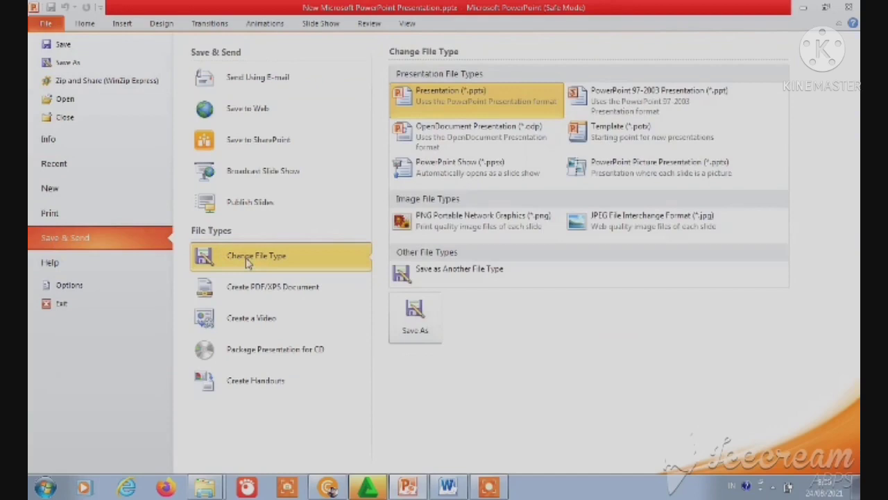
pyautogui.click(444, 226)
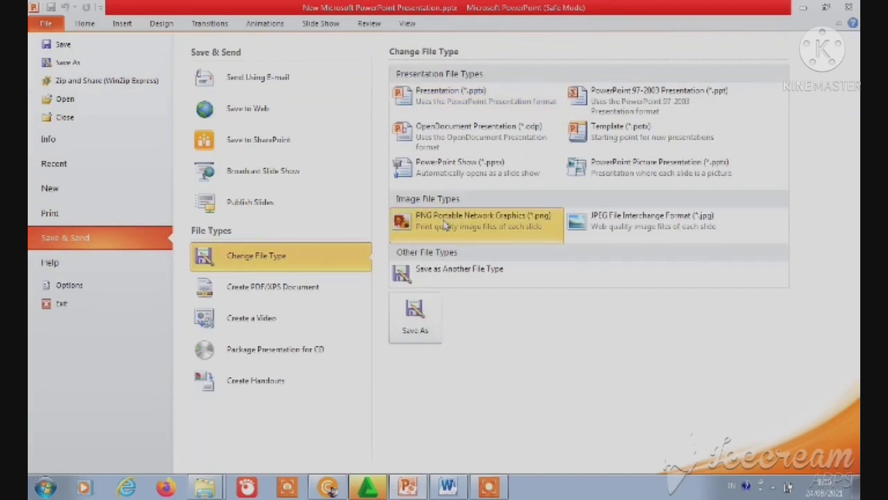
pyautogui.doubleClick(445, 226)
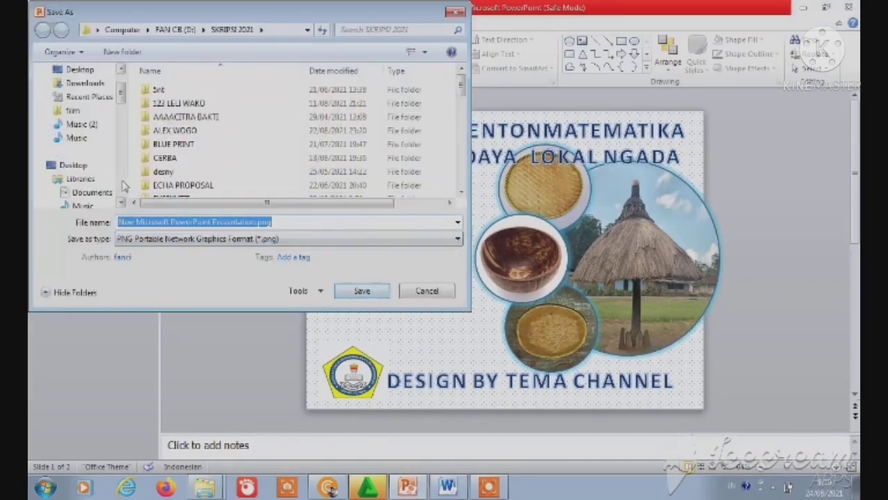
# Save the PNG export to drive FAN CB (D:) with Every Slide, confirming the finished message.
pyautogui.moveTo(125, 100); pyautogui.dragTo(139, 191)
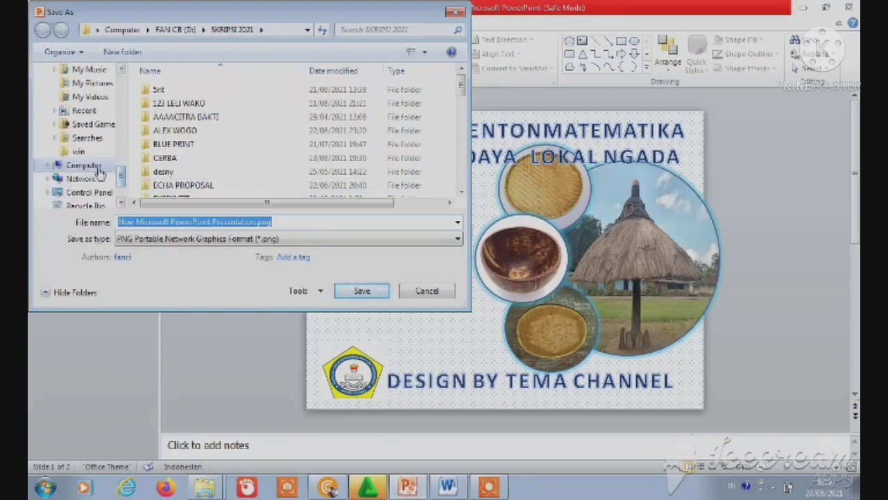
pyautogui.click(83, 178)
pyautogui.doubleClick(209, 137)
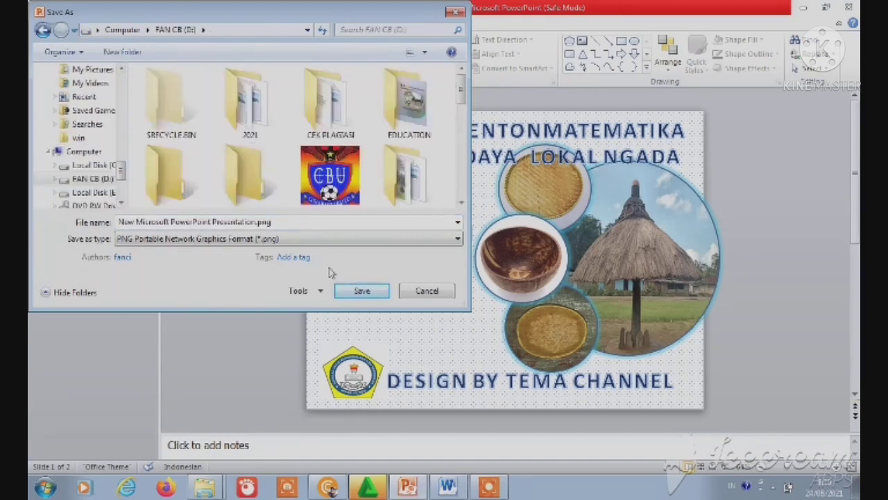
pyautogui.click(351, 292)
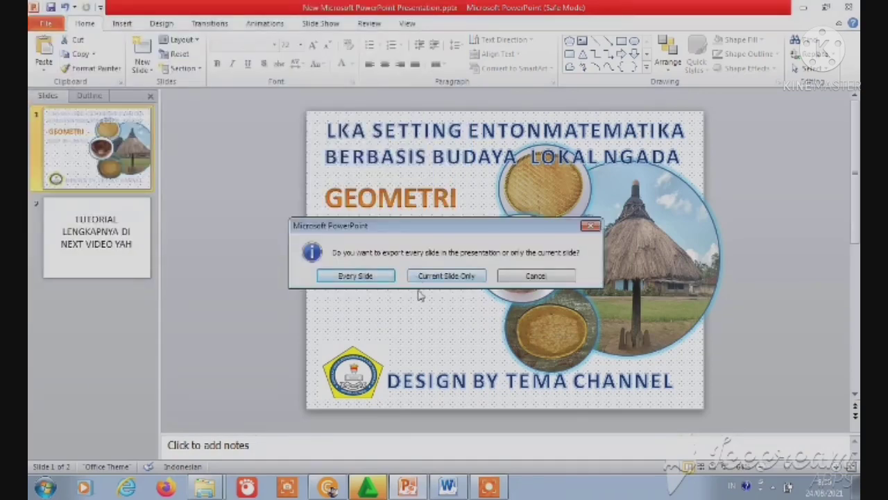
pyautogui.click(330, 276)
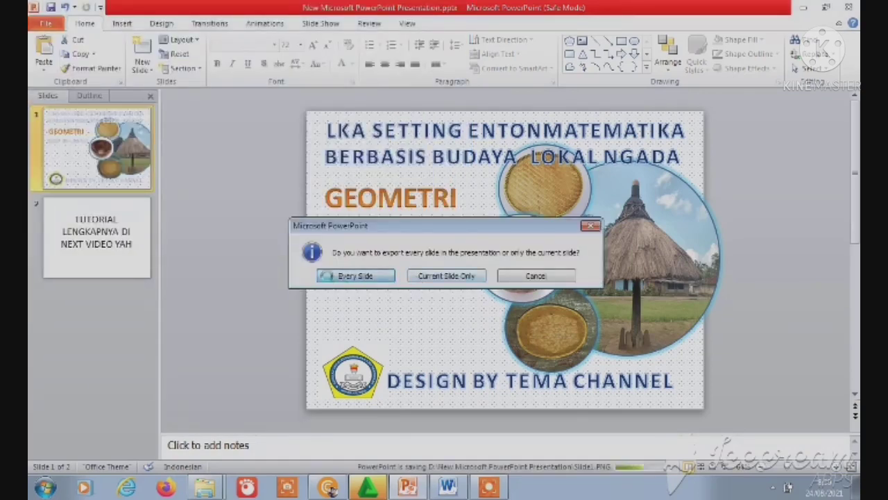
pyautogui.click(444, 277)
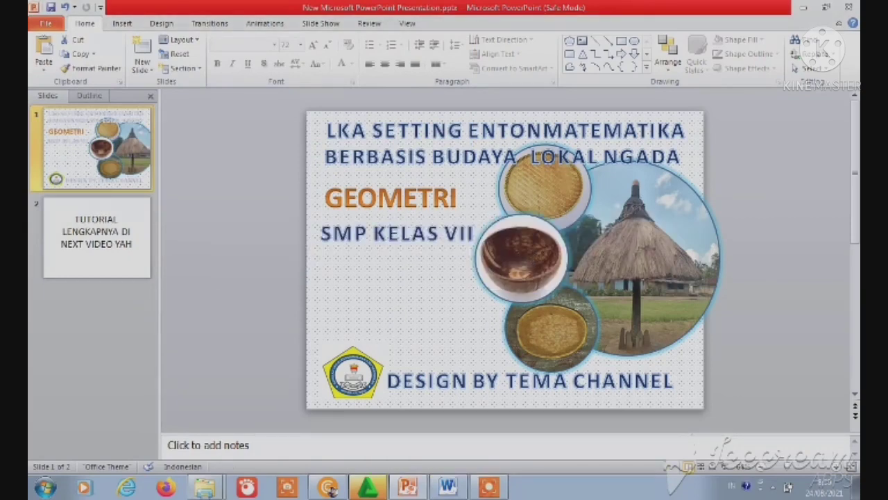
# In Explorer, go to the New Microsoft PowerPoint Presentation folder on drive D and open Slide1.PNG.
pyautogui.click(203, 489)
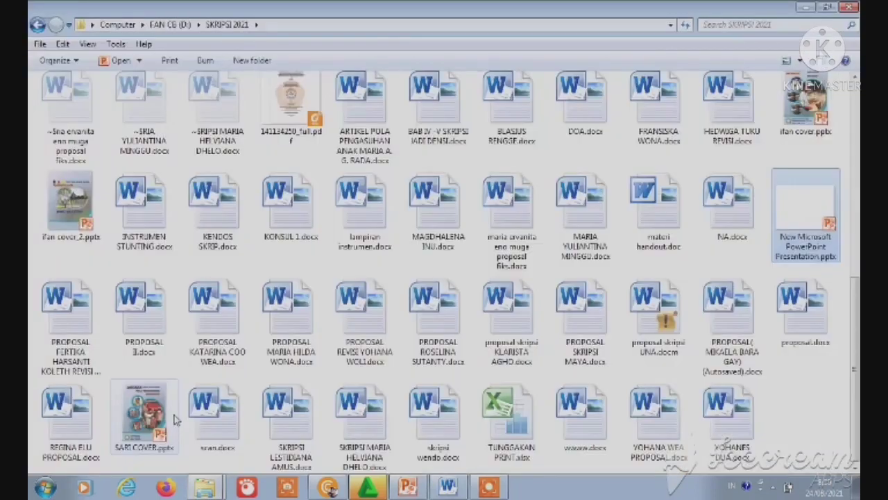
pyautogui.scroll(5, 497, 392)
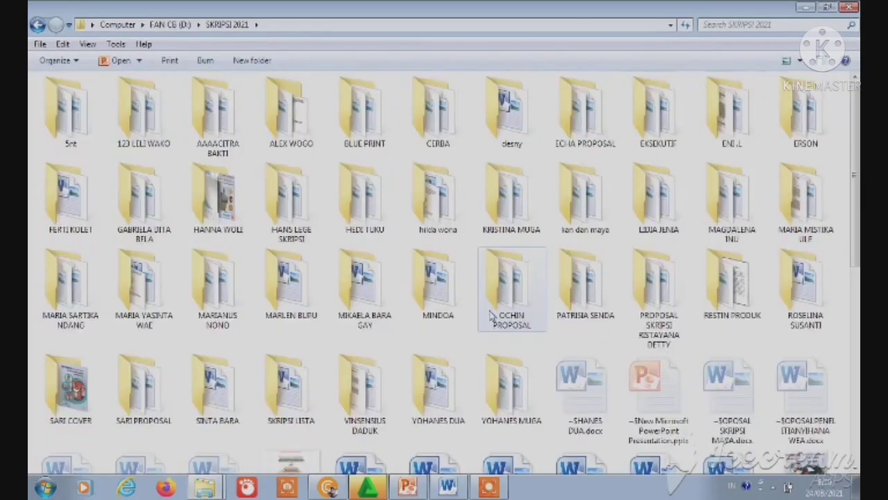
pyautogui.click(291, 285)
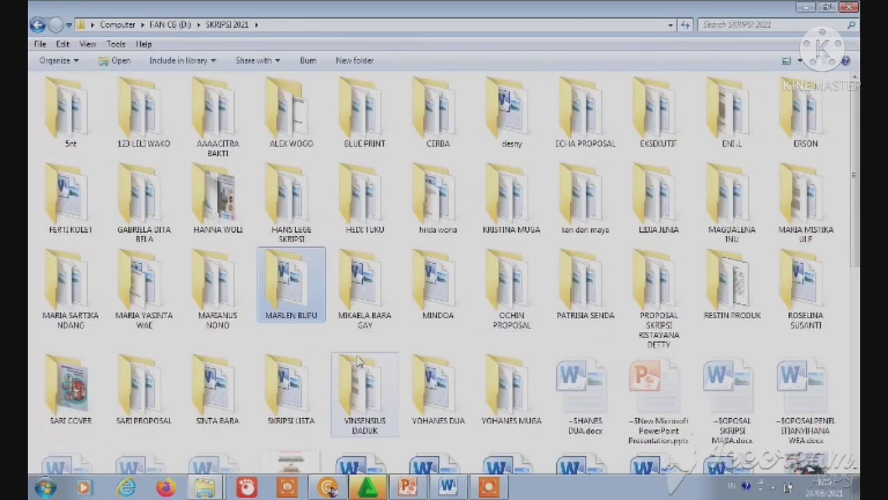
pyautogui.press('BackSpace')
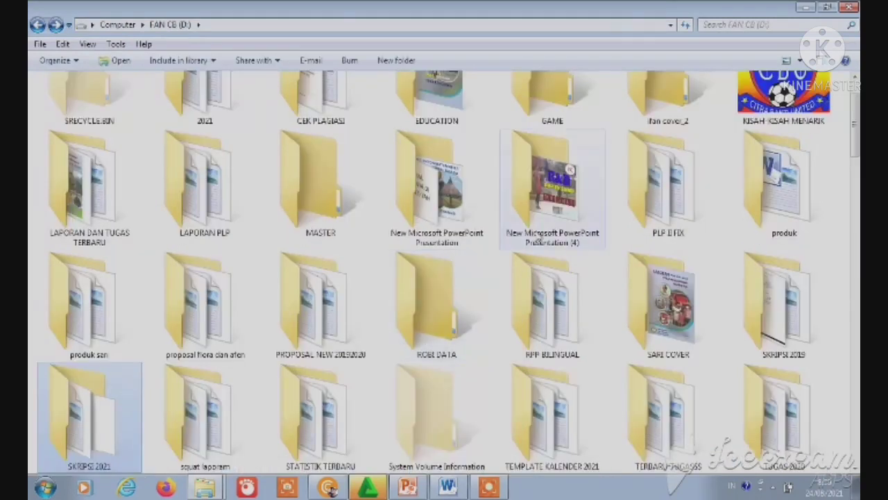
pyautogui.doubleClick(438, 188)
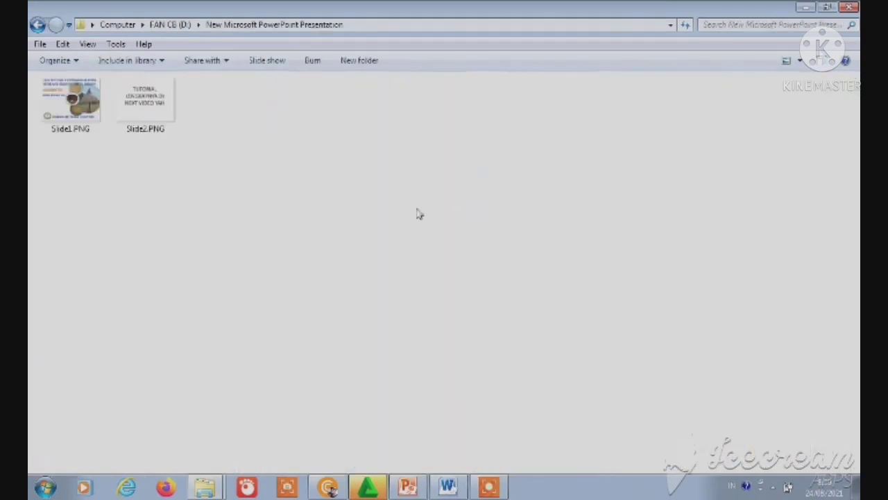
pyautogui.doubleClick(89, 113)
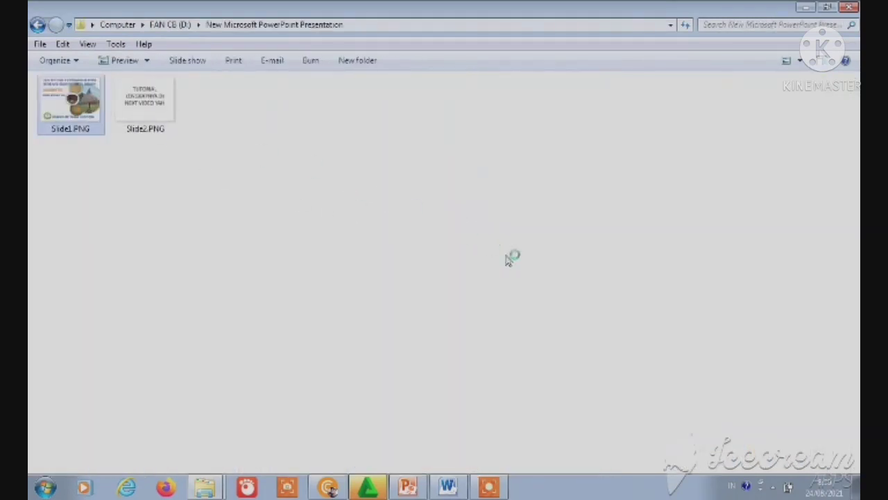